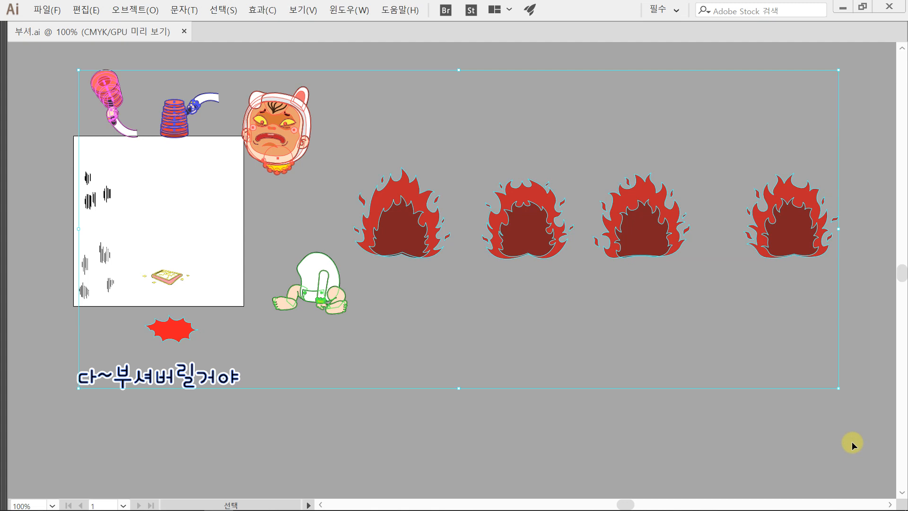
Switch from the Illustrator artwork to the blank Adobe Animate document
key("a")
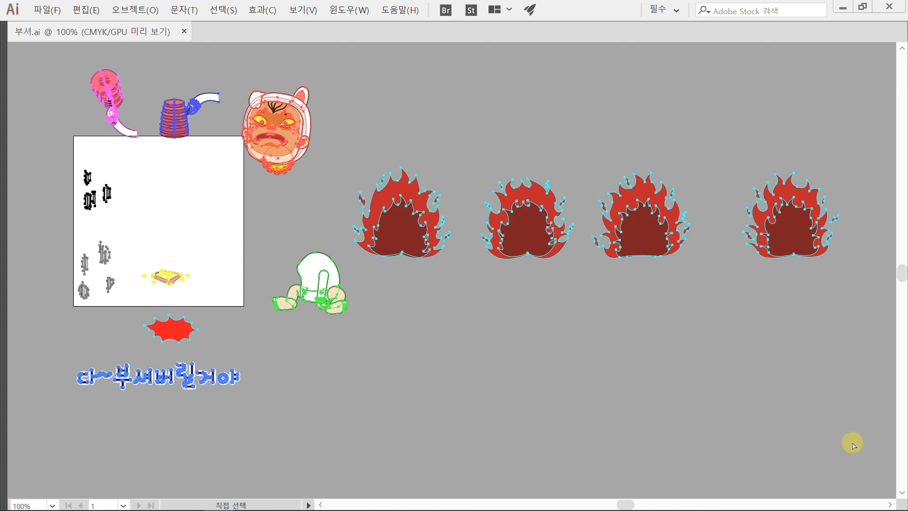
key("v")
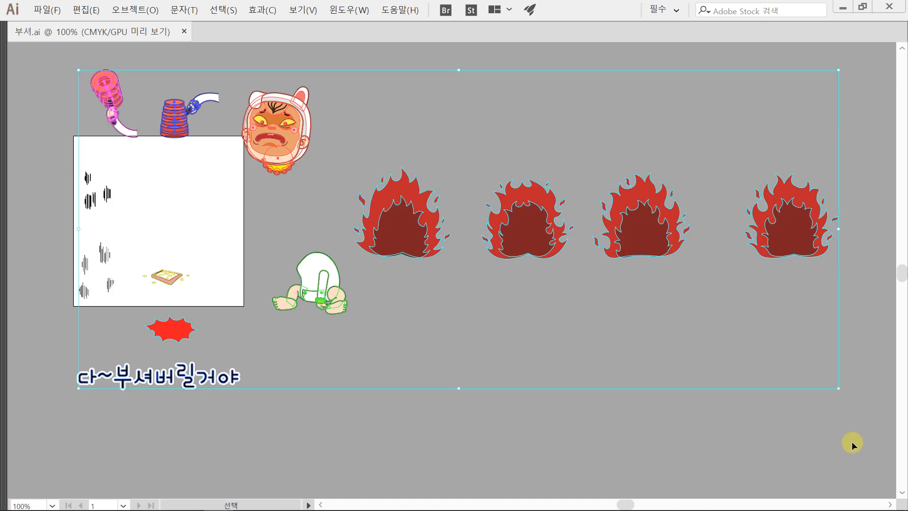
left_click(623, 417)
left_click(277, 498)
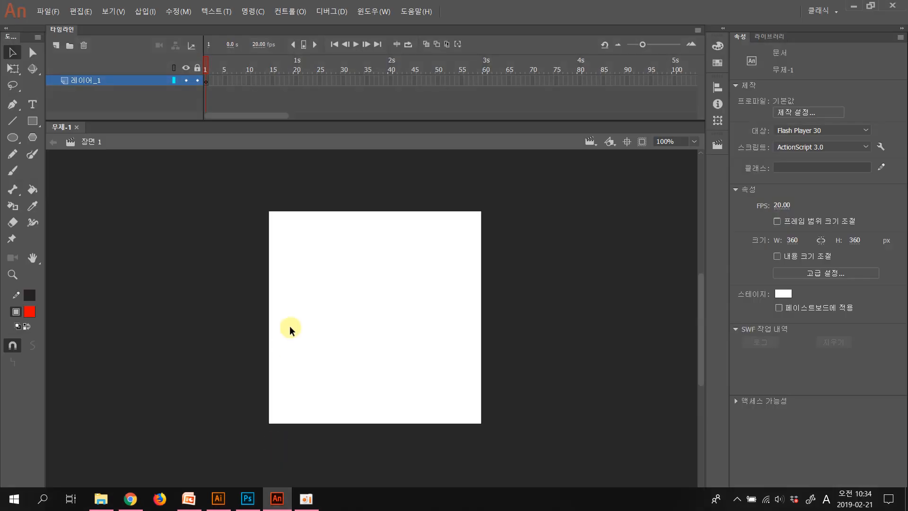
Check the document's stage width and height settings
left_click(791, 243)
left_click(848, 240)
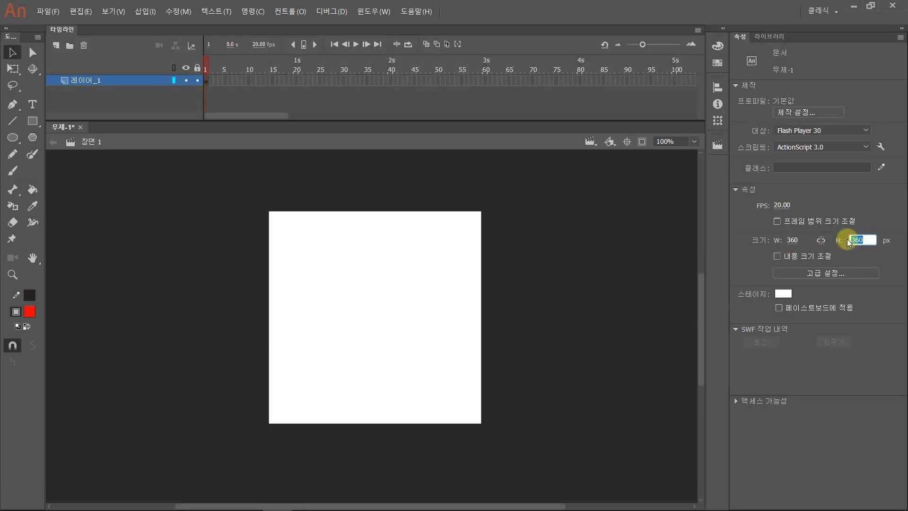
left_click(464, 233)
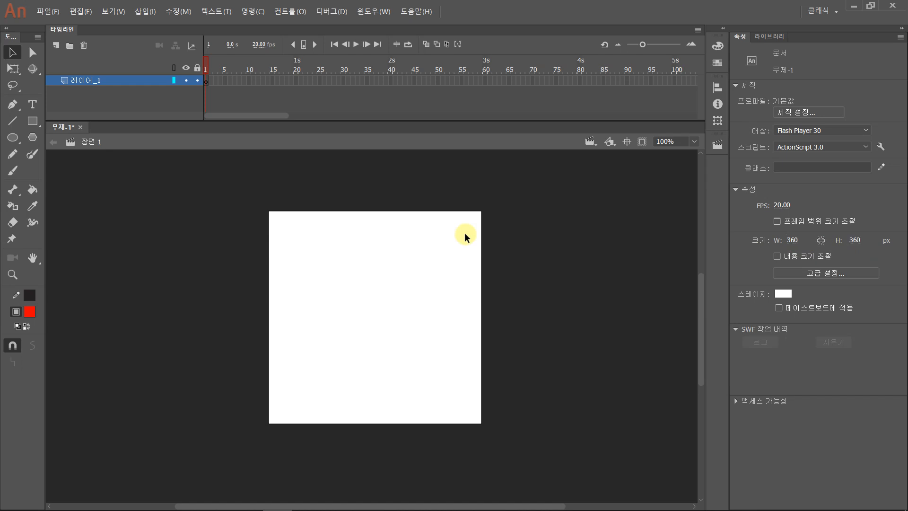
Paste the Illustrator artwork into the document using the AI File Importer preferences and recommended settings, with layers not maintained
left_click(411, 266)
key("ctrl+v")
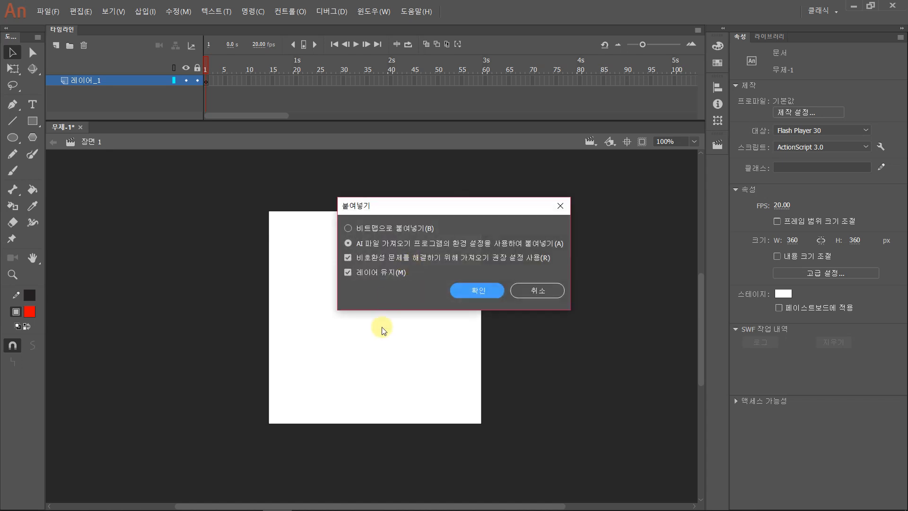
left_click(349, 272)
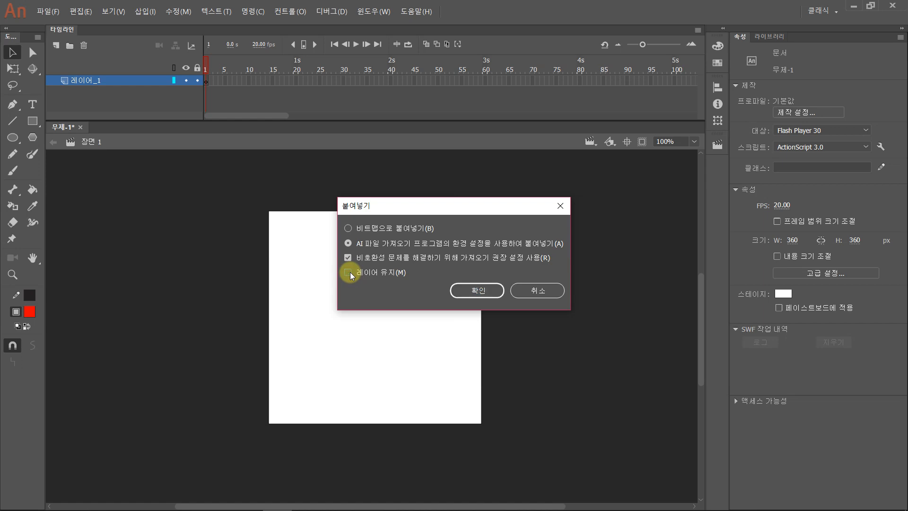
left_click(484, 290)
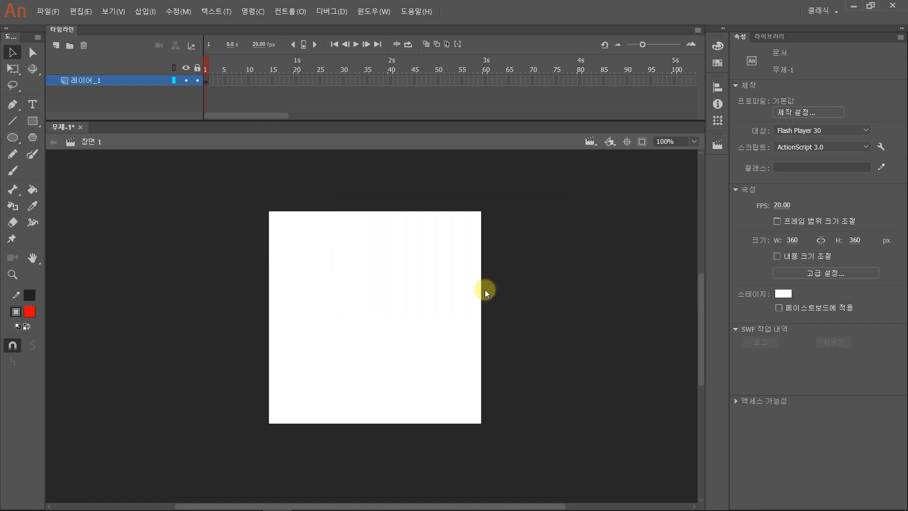
left_click_drag(543, 394, 424, 350)
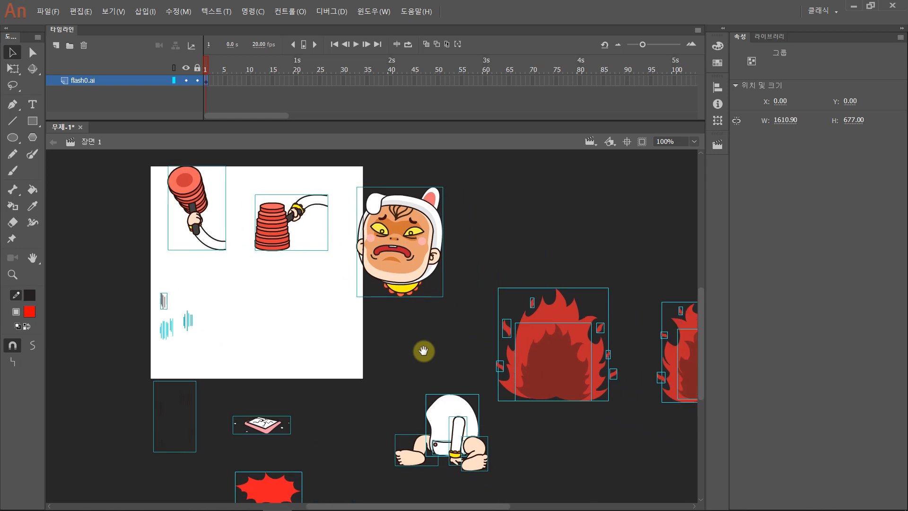
left_click(318, 339)
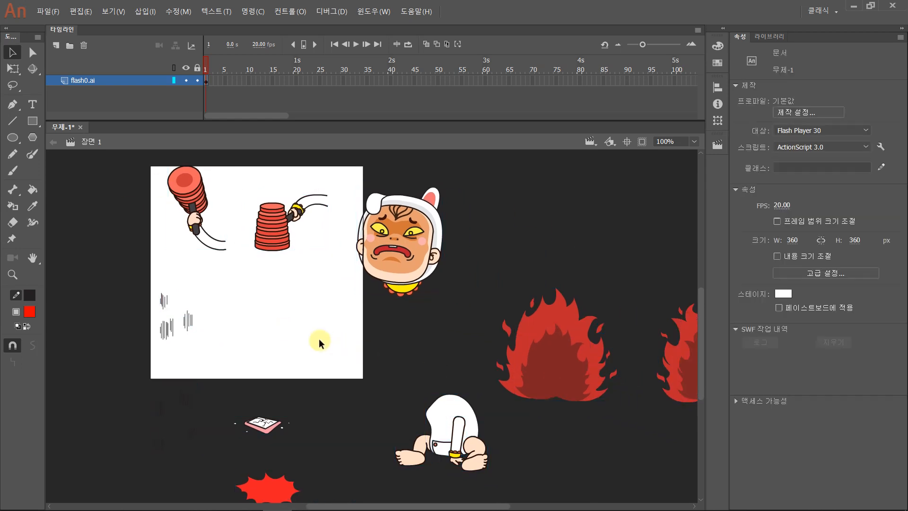
Convert the tilted red hammer with its hand and arm into a graphic symbol
left_click_drag(297, 286, 327, 316)
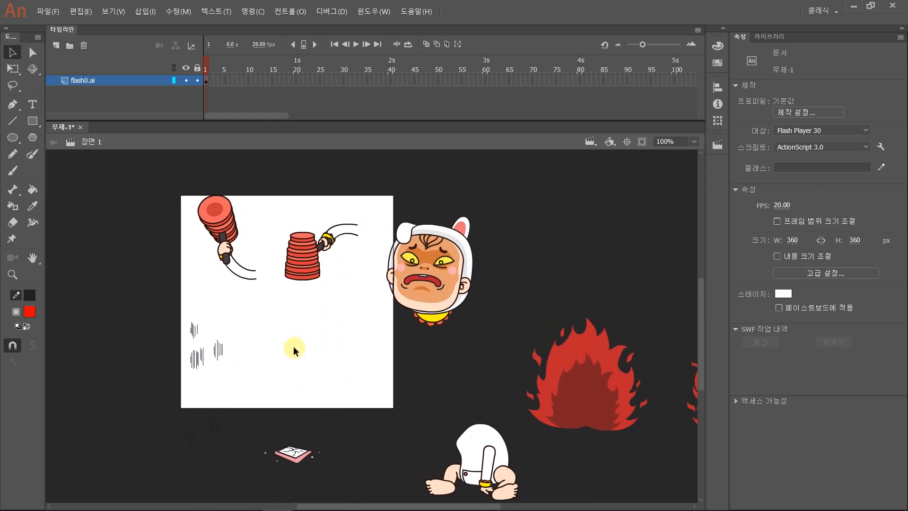
left_click_drag(171, 178, 268, 300)
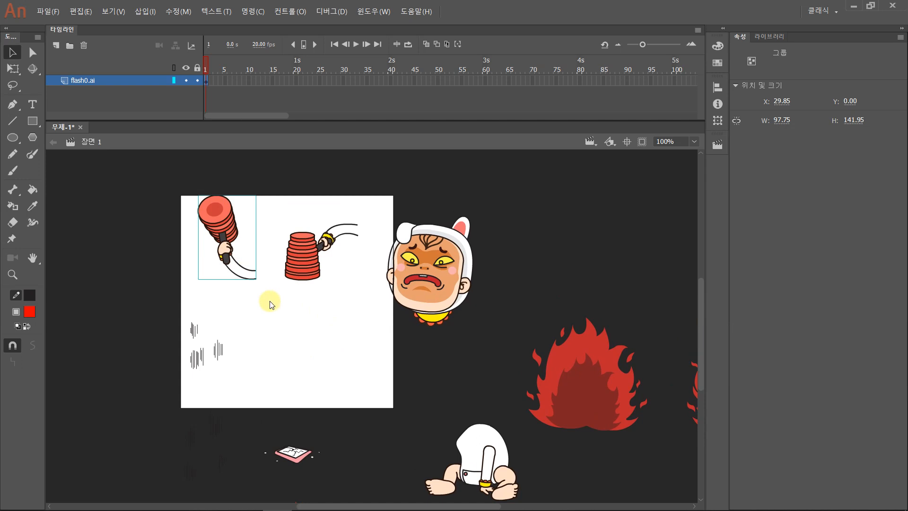
key("F8")
type("THS")
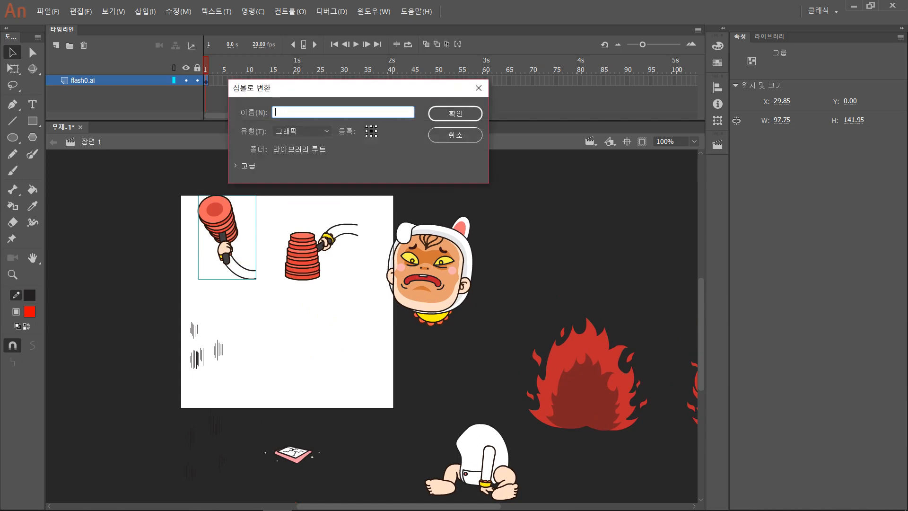
key("Return")
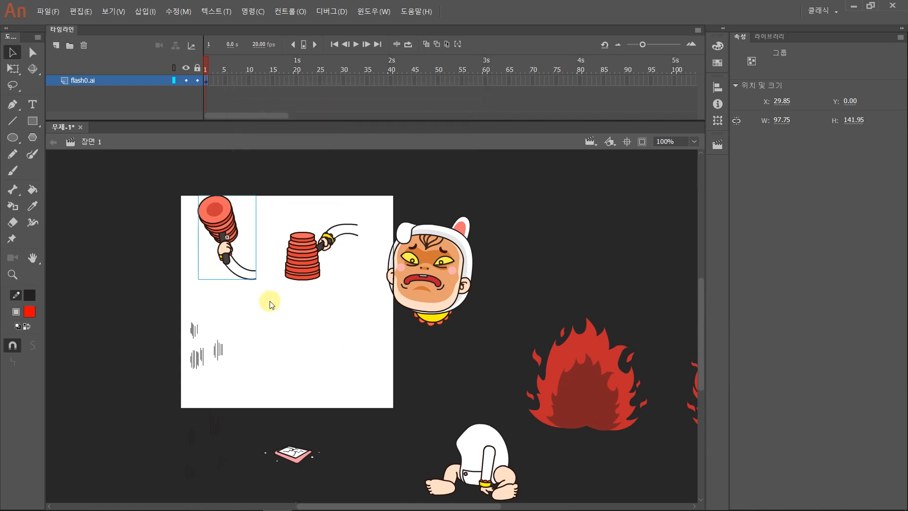
Convert the upright red hammer with its hand into a graphic symbol named 손2
left_click_drag(276, 183, 370, 327)
key("F8")
type("손")
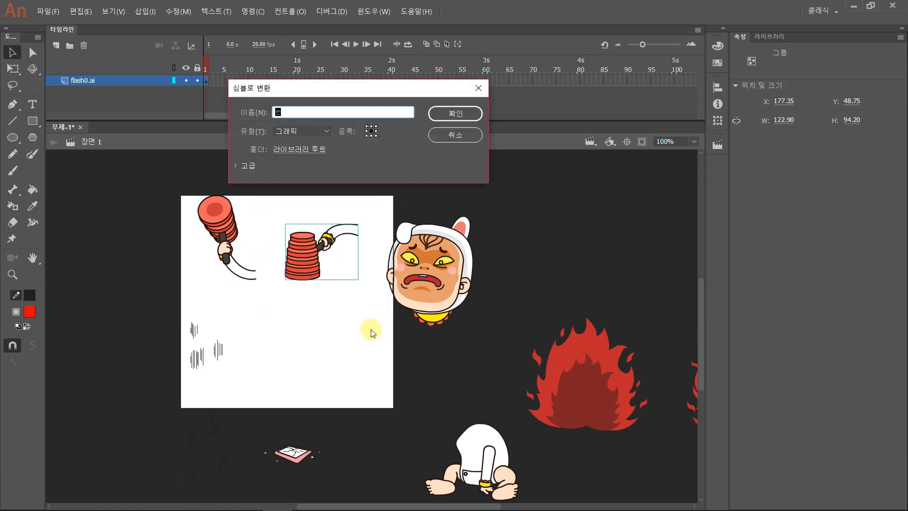
type("2")
key("Return")
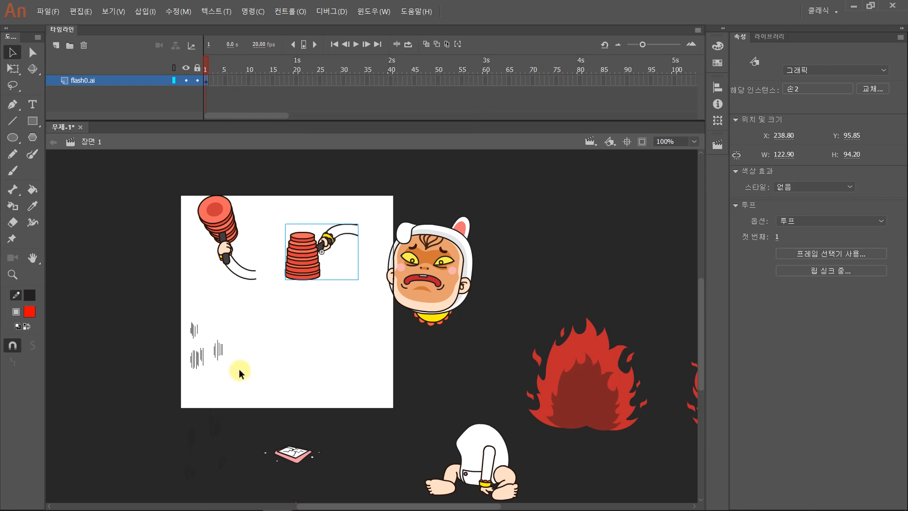
Convert the angry character's head into a graphic symbol named 멀
left_click_drag(372, 188, 487, 348)
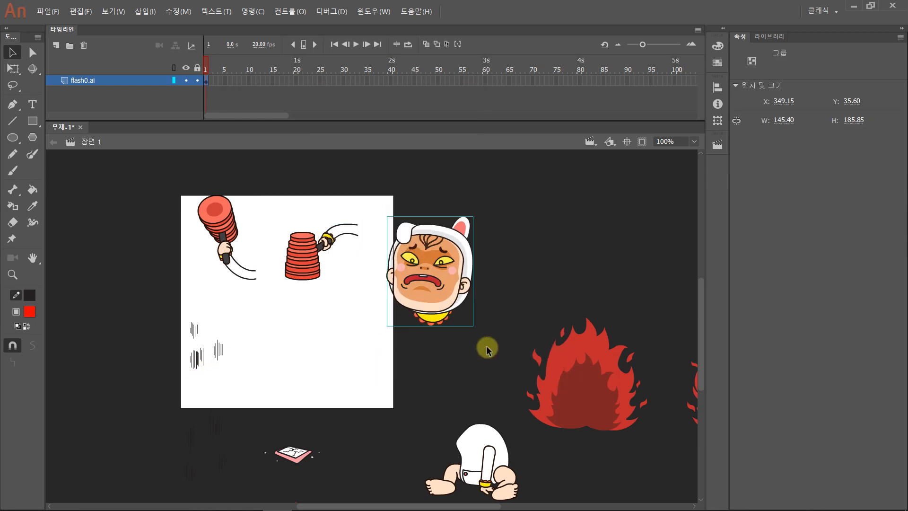
key("F8")
type("멀")
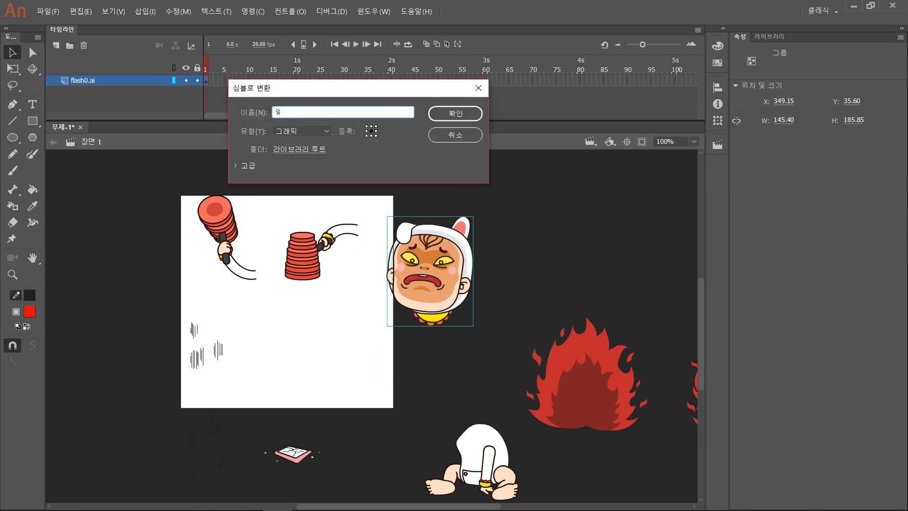
key("Return")
Convert the seated body with its arm and legs into a single graphic symbol named 몸
left_click_drag(471, 353, 427, 247)
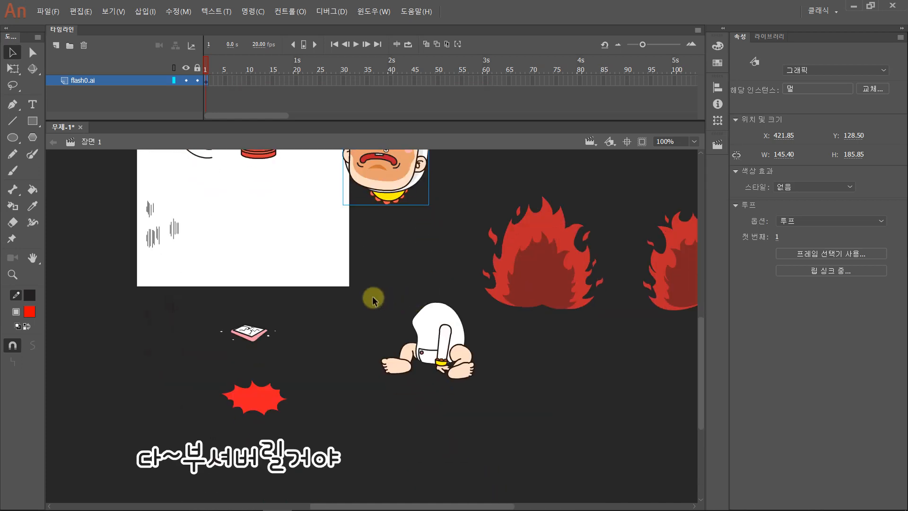
left_click_drag(372, 297, 484, 415)
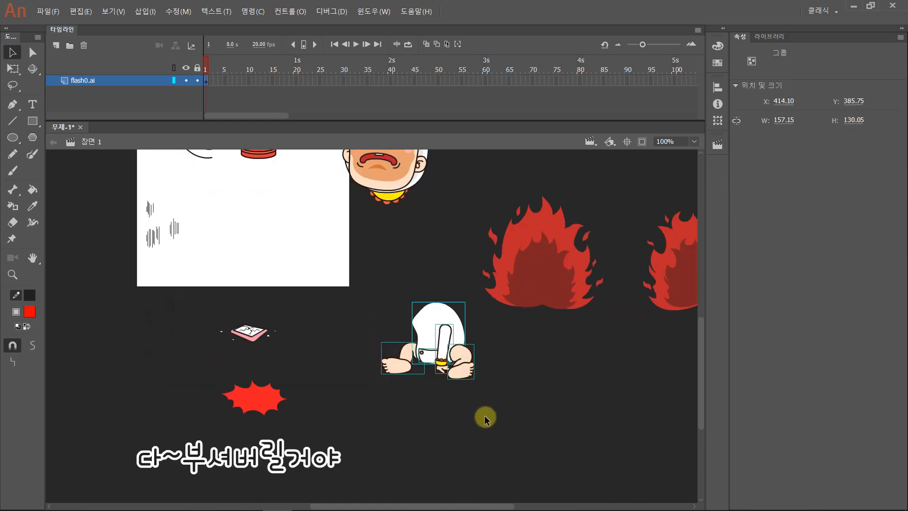
key("F8")
type("몸")
key("Return")
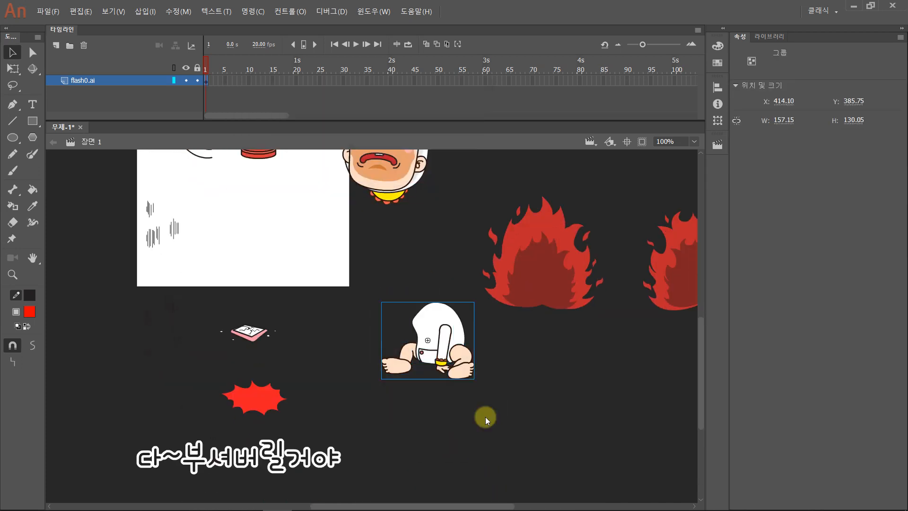
Convert the upper set of vertical line strokes on the stage into a graphic symbol named 선1
left_click_drag(117, 188, 196, 365)
left_click_drag(173, 229, 183, 196)
left_click_drag(231, 220, 313, 268)
left_click_drag(223, 207, 287, 271)
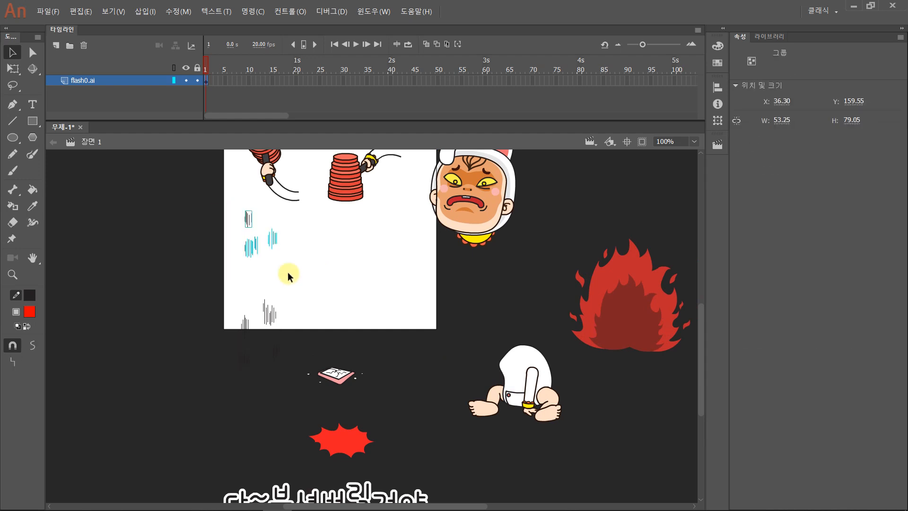
key("F8")
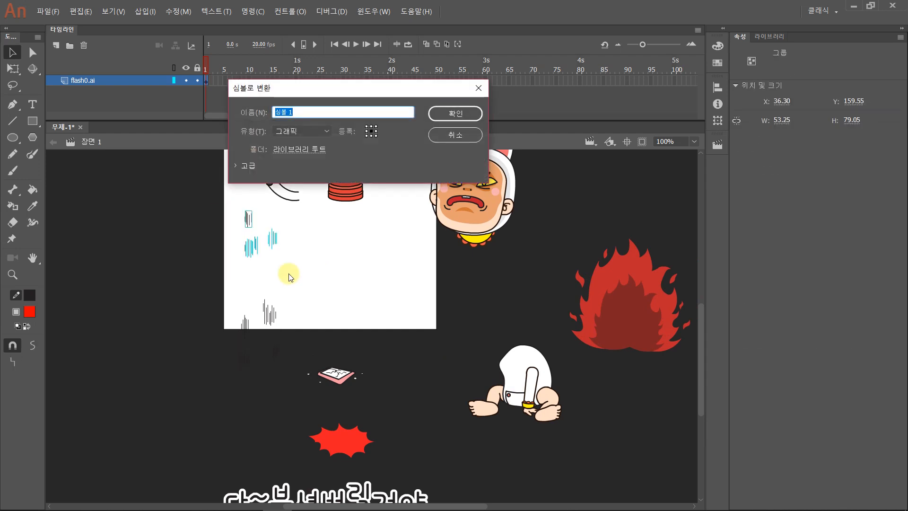
type("ㅅ선1")
key("Return")
Convert the lower set of vertical line strokes at the stage's bottom edge into a graphic symbol named 선2
left_click_drag(211, 274, 295, 389)
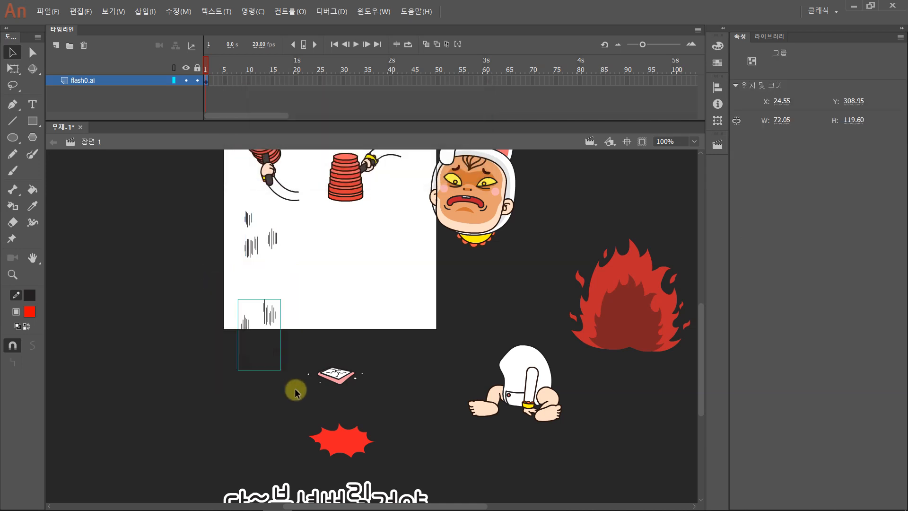
key("F8")
type("ㅅ")
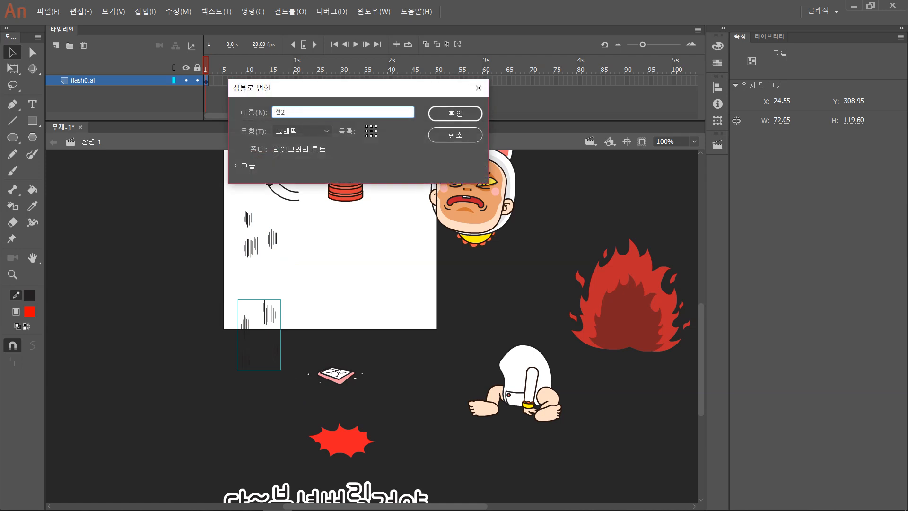
key("Return")
Convert the broken phone below the stage into a graphic symbol named 휴대폰
scroll(296, 387, "down", 3)
scroll(296, 387, "right", 4)
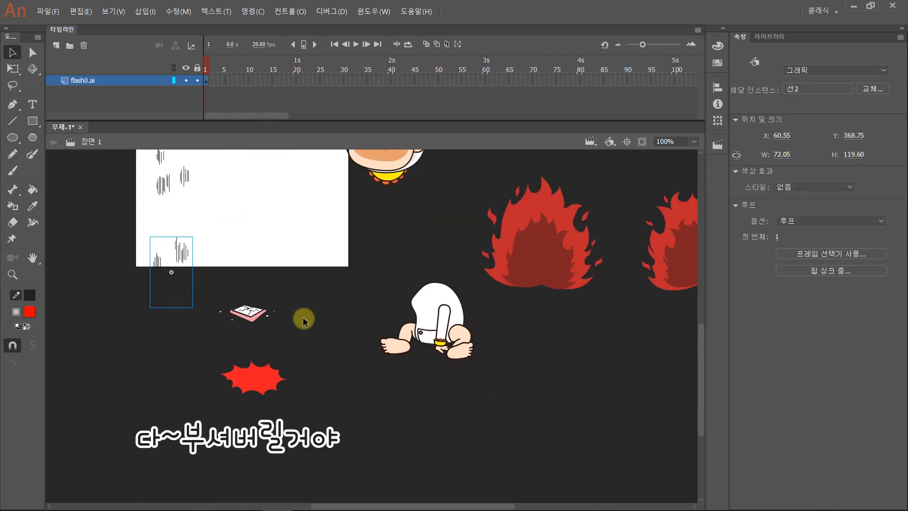
left_click_drag(308, 343, 208, 269)
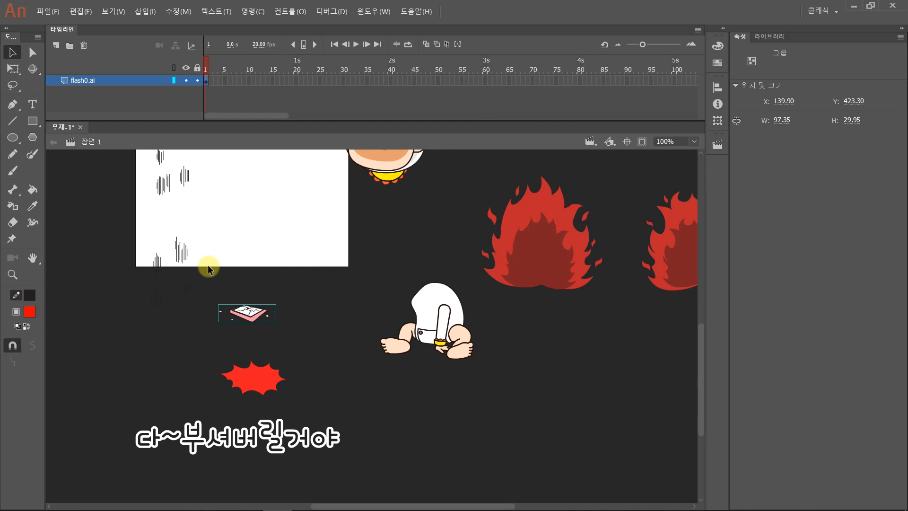
key("F8")
type("휴대폰")
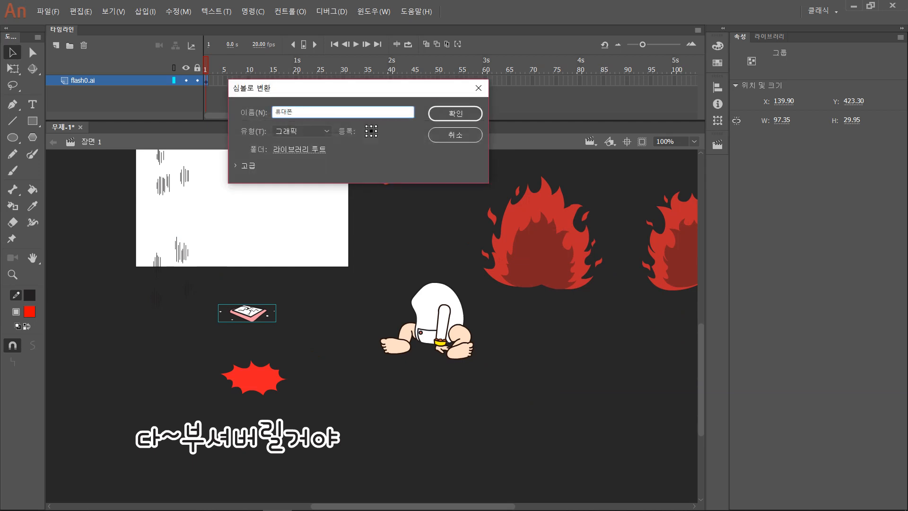
key("Return")
Convert the red burst shape below the phone into a graphic symbol named 번쩍
left_click_drag(192, 351, 315, 411)
key("F8")
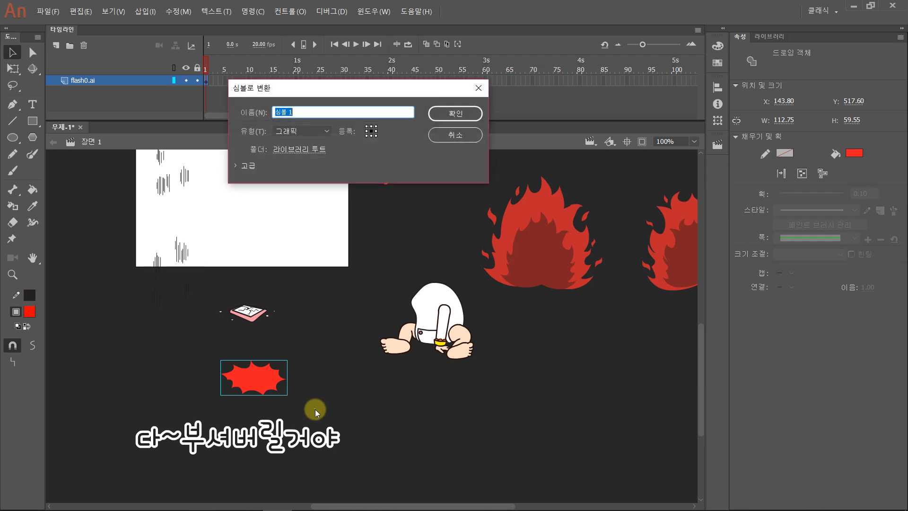
type("버ㄴ적")
key("Return")
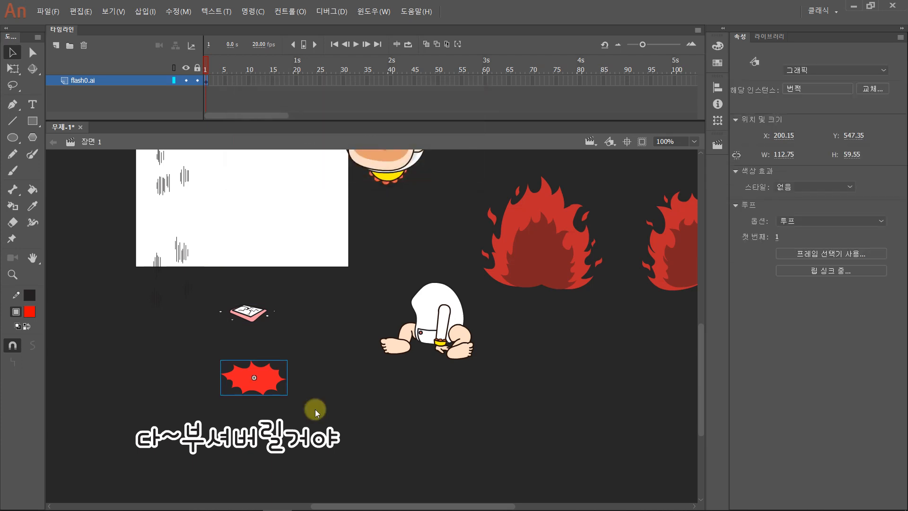
Convert the 다~부셔버릴거야 lettering into a graphic symbol named 텍스트
left_click_drag(109, 417, 383, 487)
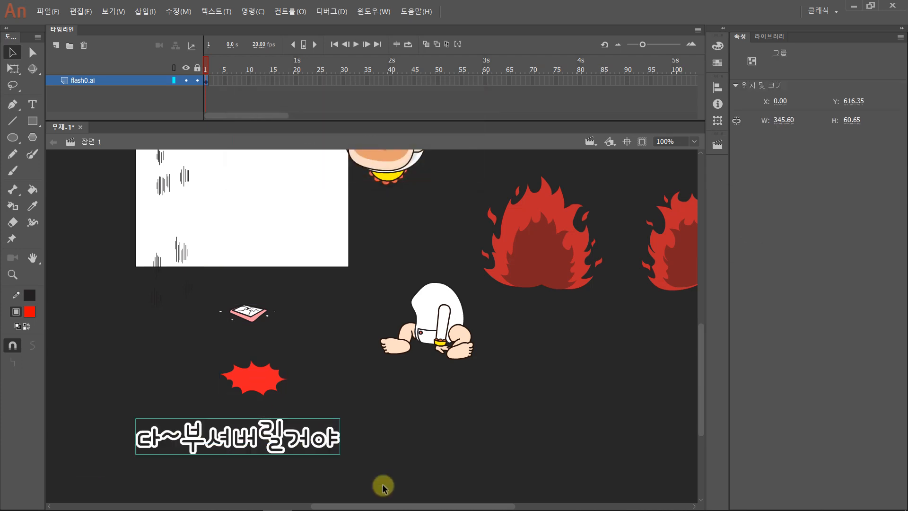
key("F8")
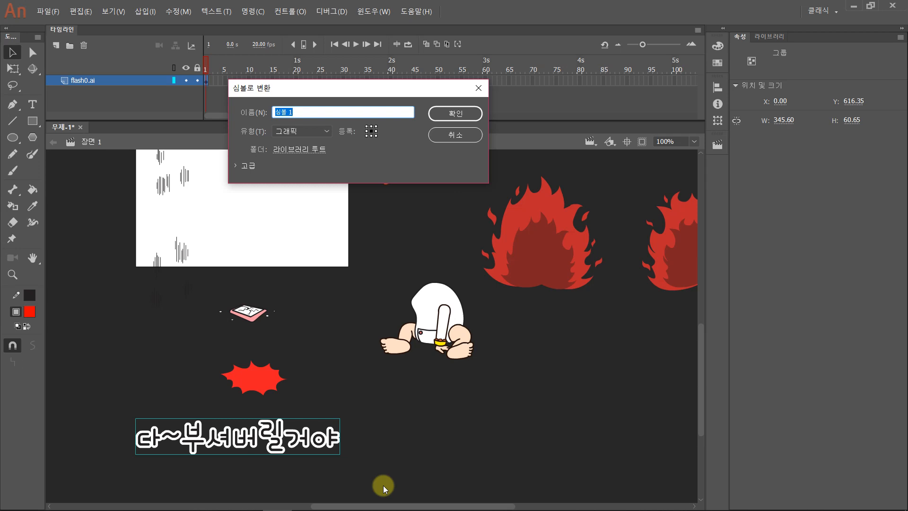
type("ㅌ")
type("스트")
key("Return")
Convert the leftmost of the four flames into a graphic symbol named 1
left_click_drag(516, 265, 142, 310)
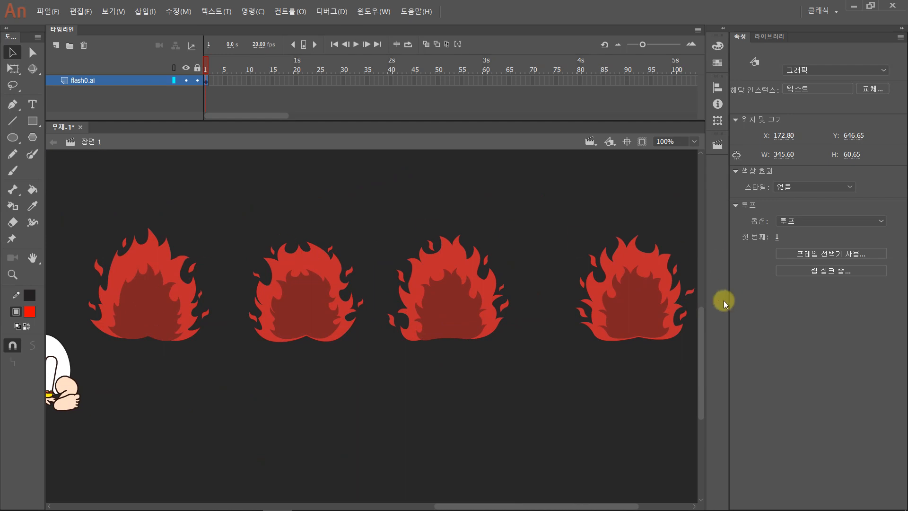
mouse_move(196, 339)
left_mouse_down()
mouse_move(308, 363)
mouse_move(185, 217)
mouse_move(218, 212)
left_mouse_up()
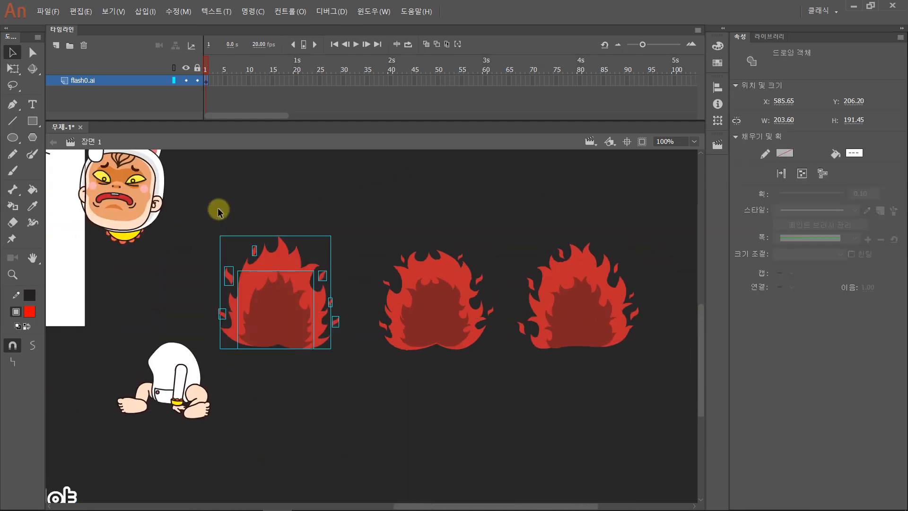
key("F8")
type("1")
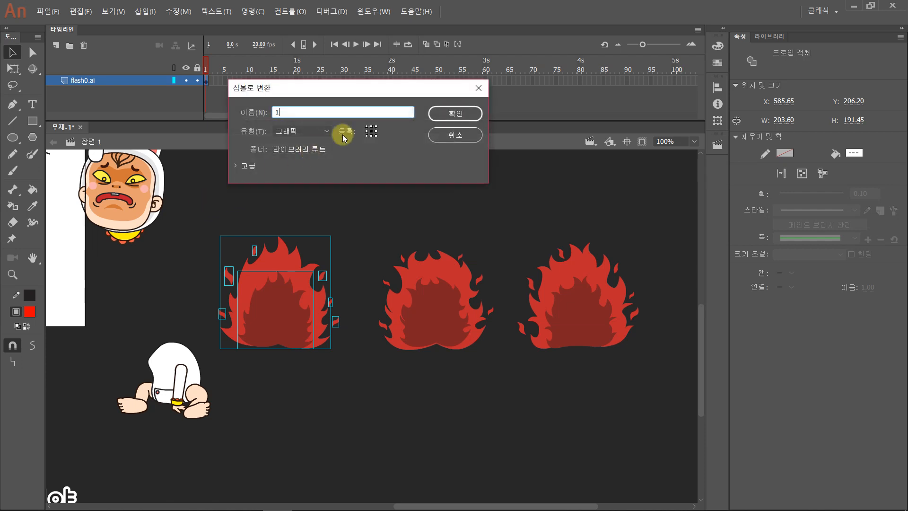
left_click(445, 115)
Convert the second flame from the left into a graphic symbol named 2
left_click_drag(361, 207, 505, 375)
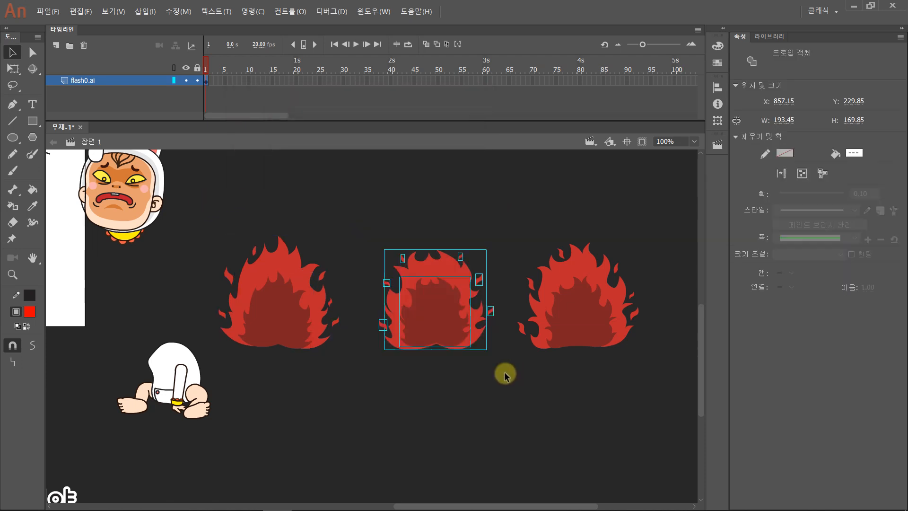
key("F8")
type("2")
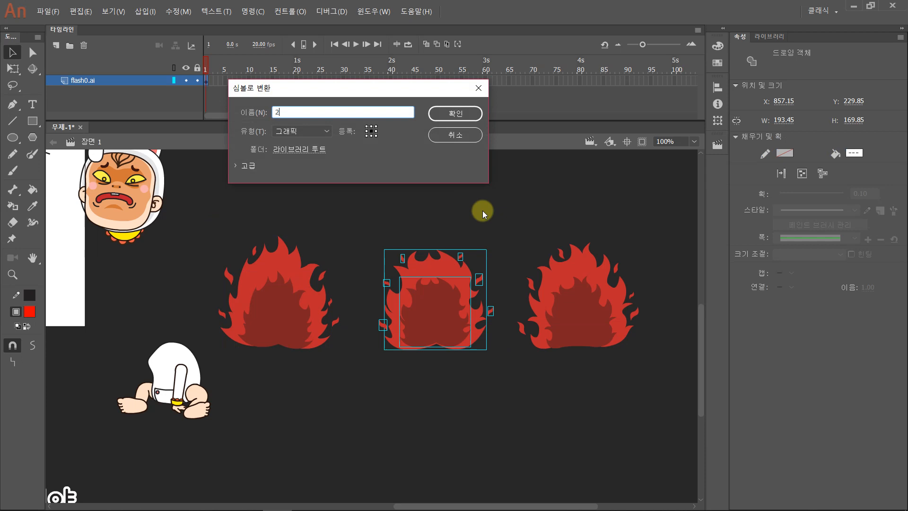
left_click(443, 114)
Convert the third flame from the left into a graphic symbol named 3
left_click_drag(510, 217, 659, 409)
key("F8")
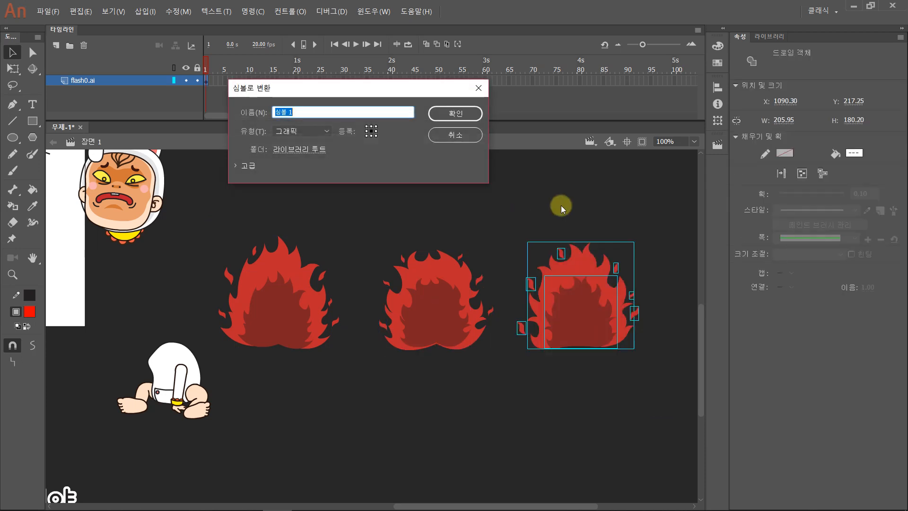
type("3")
left_click(460, 114)
Convert the rightmost flame into a graphic symbol named 4
mouse_move(684, 239)
left_mouse_down()
mouse_move(416, 213)
mouse_move(642, 410)
left_mouse_up()
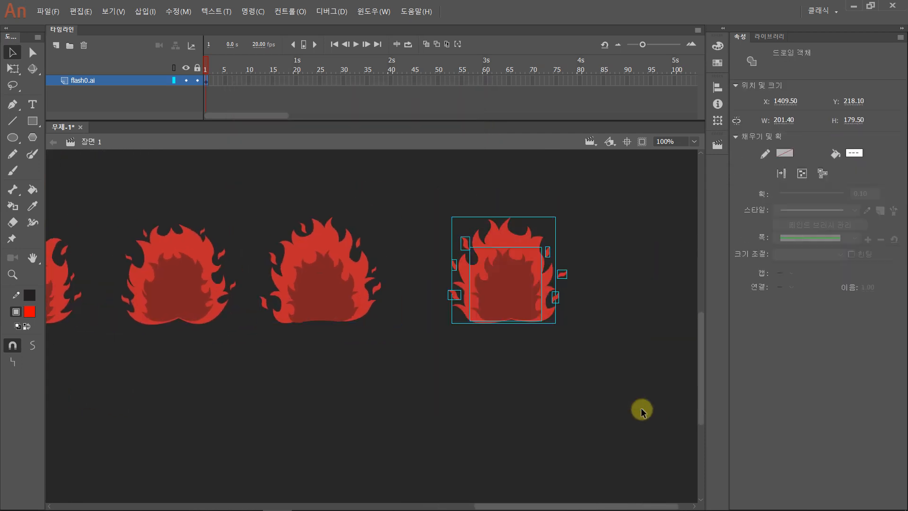
key("F8")
type("4")
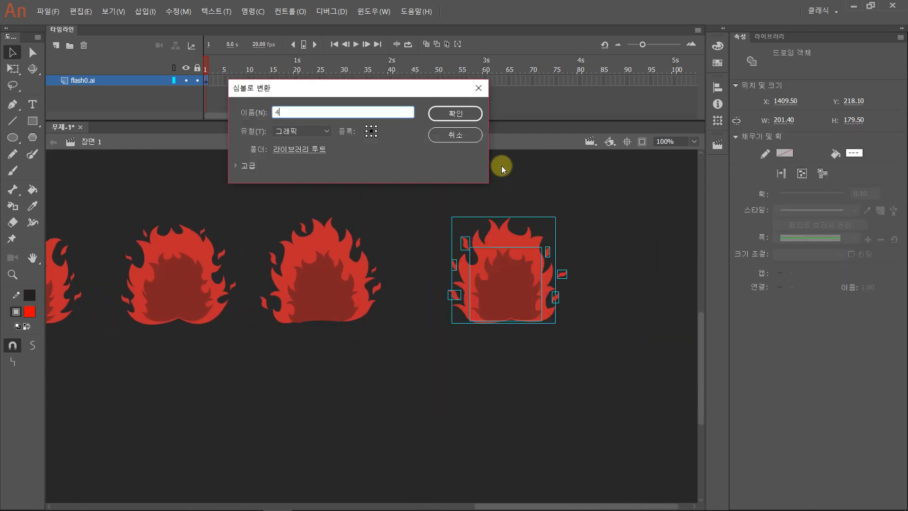
left_click(469, 117)
Review the symbols in the library, then delete every instance from the stage and the area around it
key("ctrl+minus")
key("ctrl+minus")
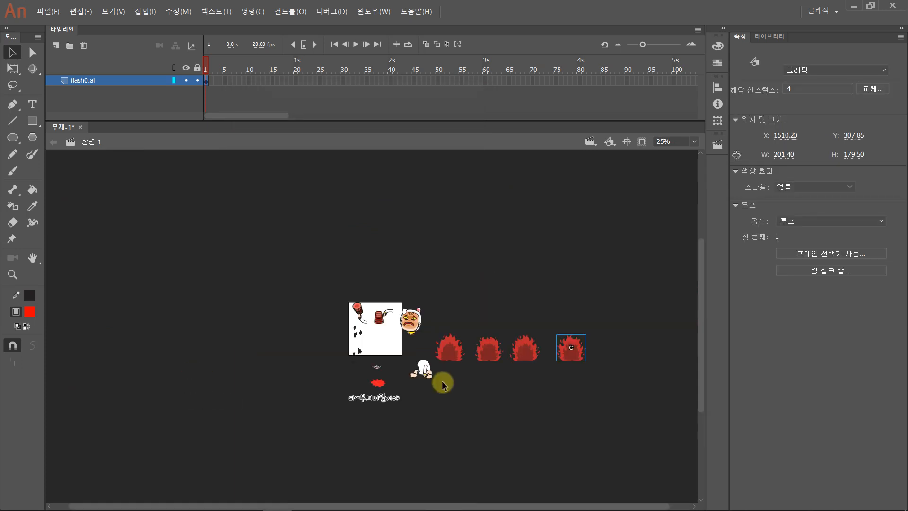
key("ctrl+a")
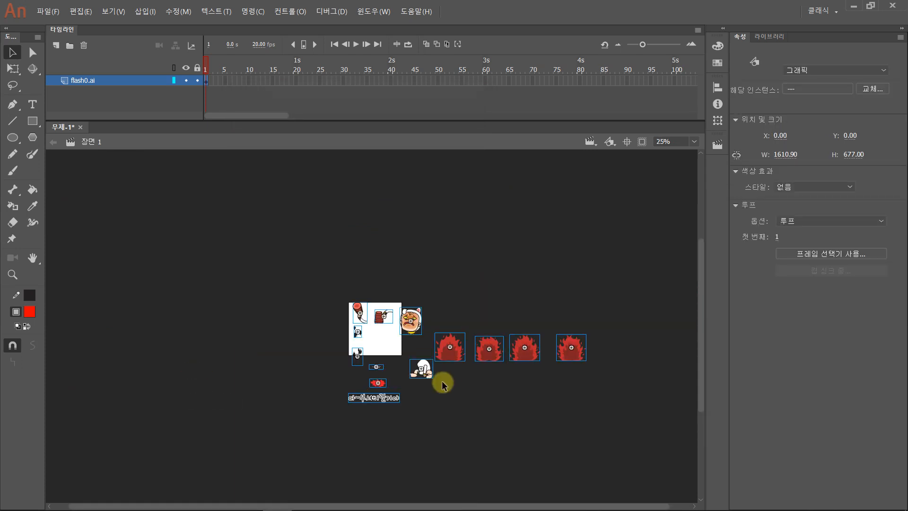
left_click(769, 36)
left_click(759, 171)
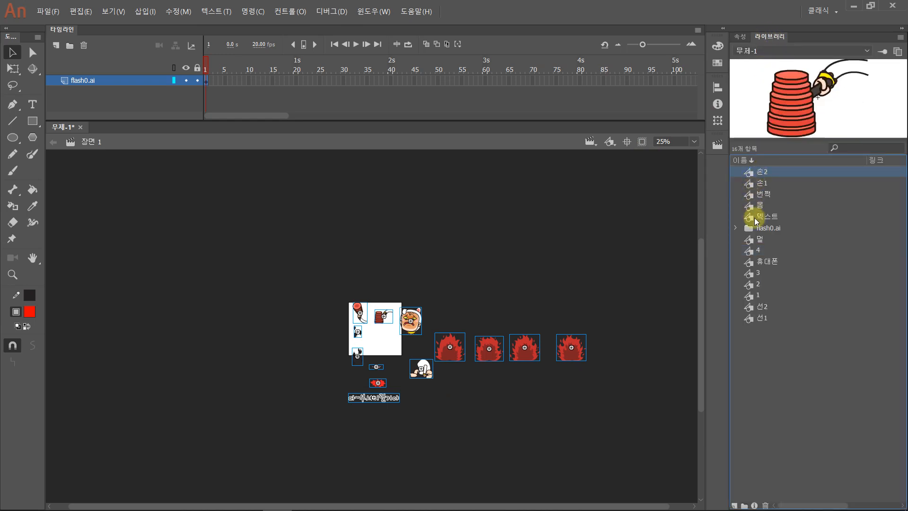
left_click_drag(814, 368, 752, 171)
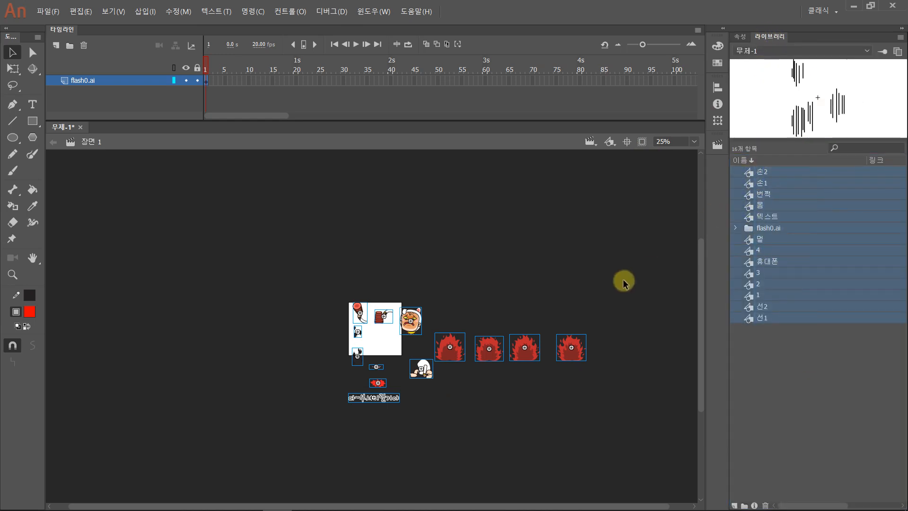
left_click_drag(641, 445, 329, 272)
key("Delete")
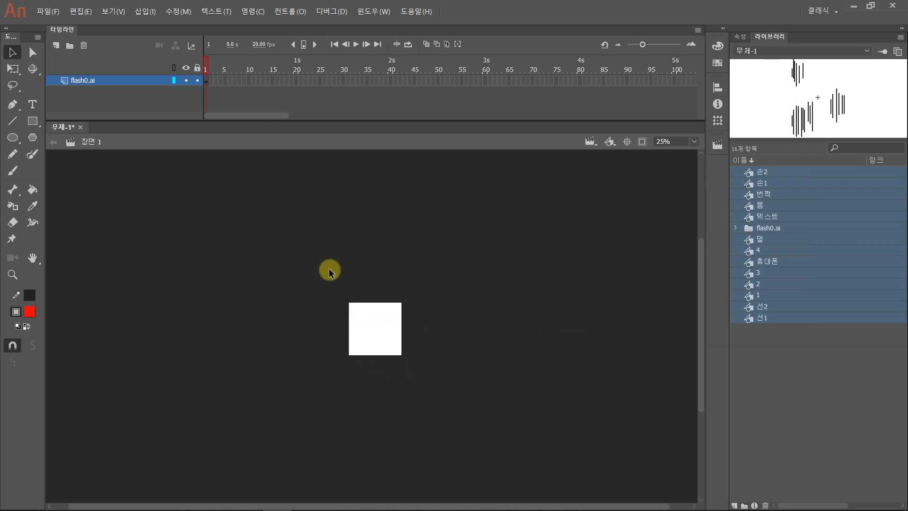
Place the 몸 body symbol from the library in the lower middle of the stage
key("ctrl+equal")
key("ctrl+equal")
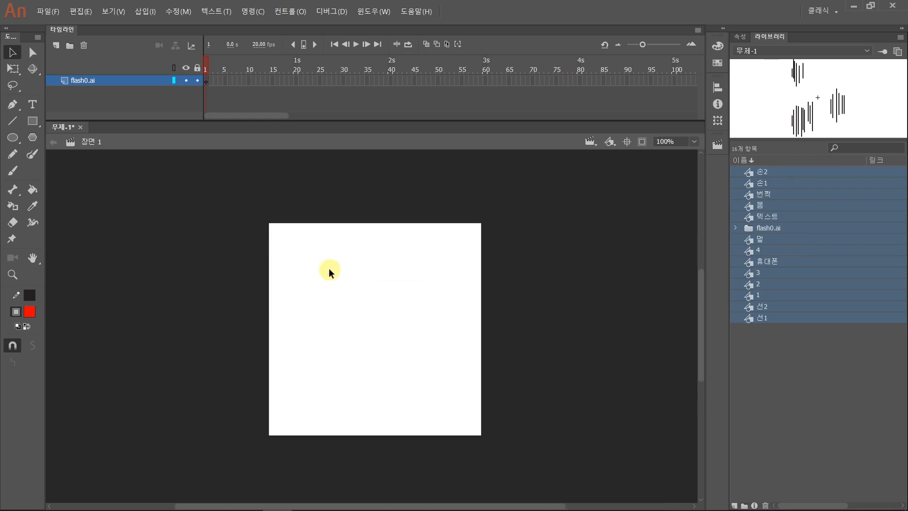
key("space")
left_click_drag(407, 347, 356, 322)
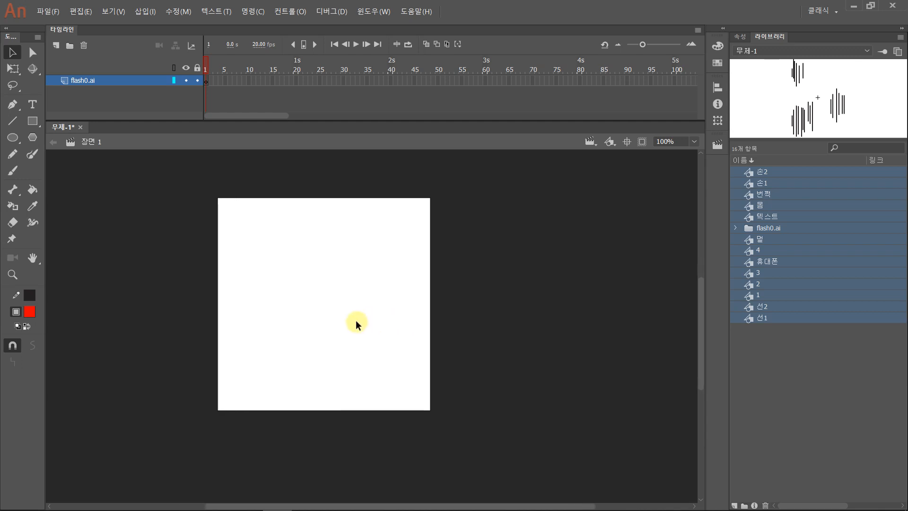
left_click(849, 385)
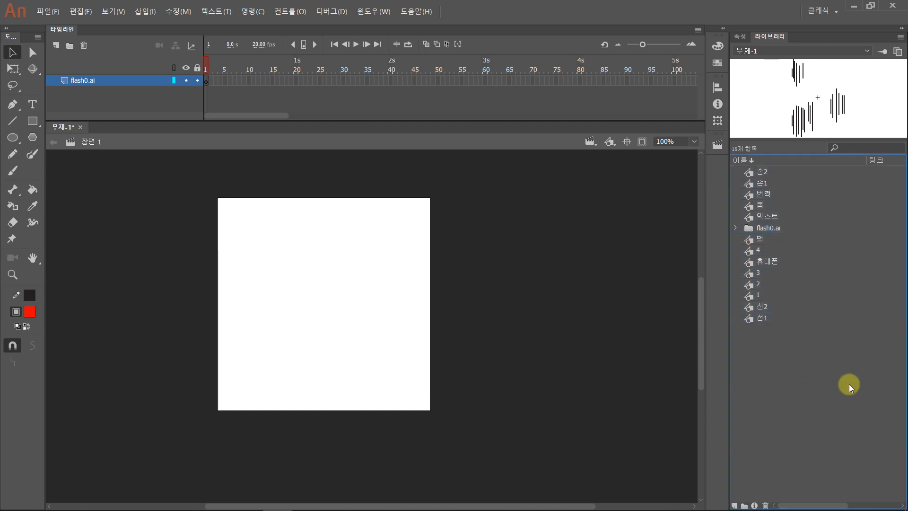
left_click_drag(750, 207, 372, 344)
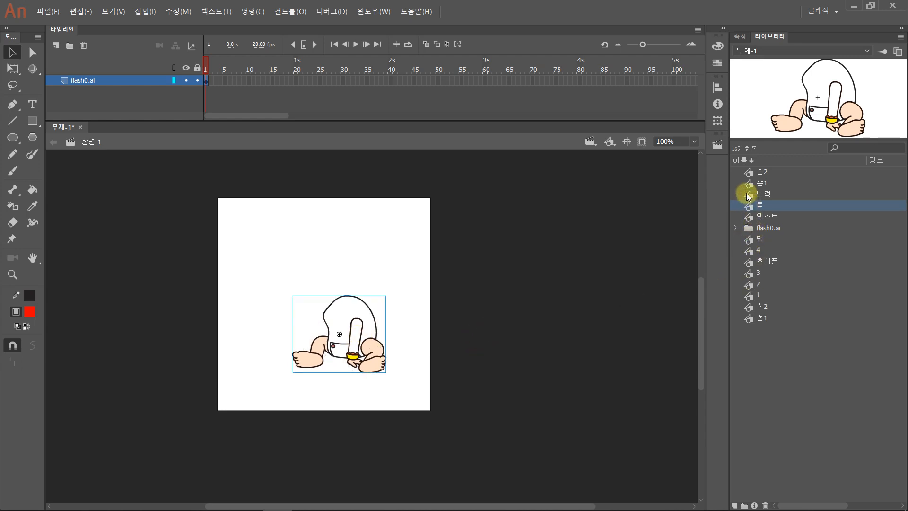
Rename the head symbol in the library to 머리
left_click(754, 243)
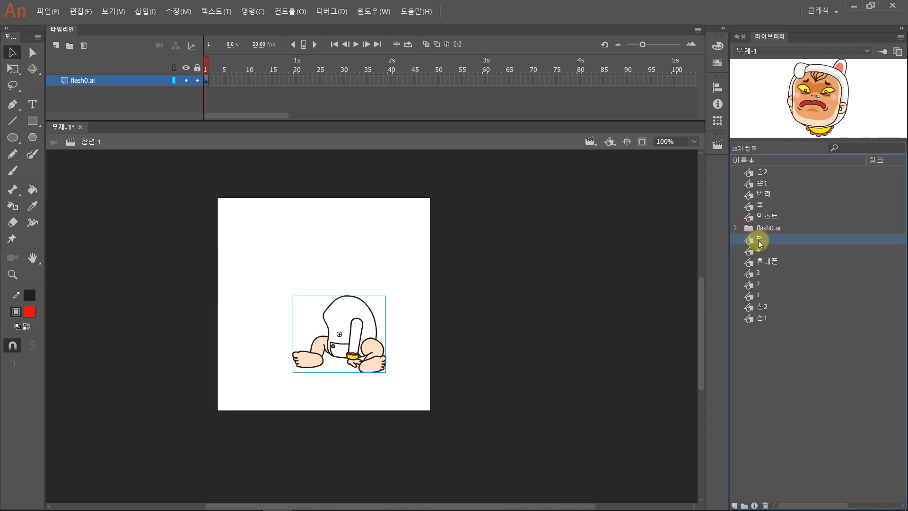
double_click(759, 241)
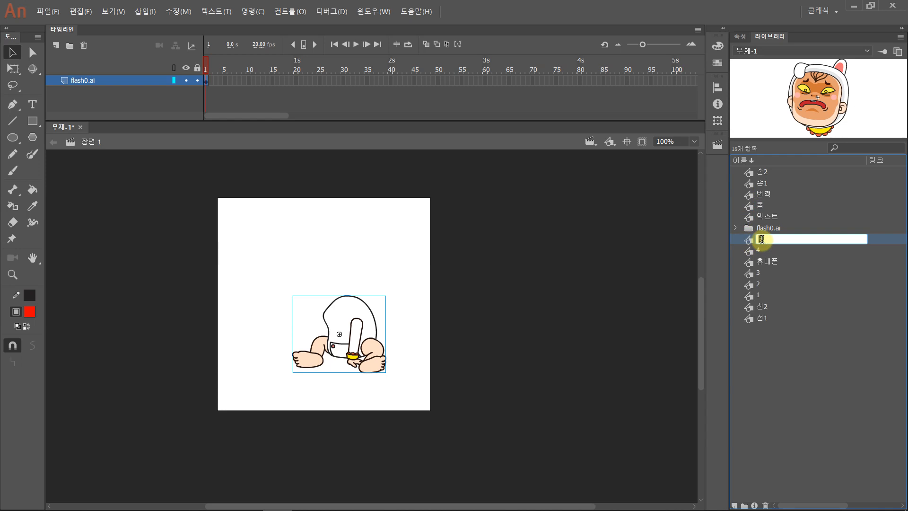
type("머리")
key("Return")
Place the 머리 symbol on top of the body and shift head and body together slightly downward
left_click_drag(761, 241, 338, 268)
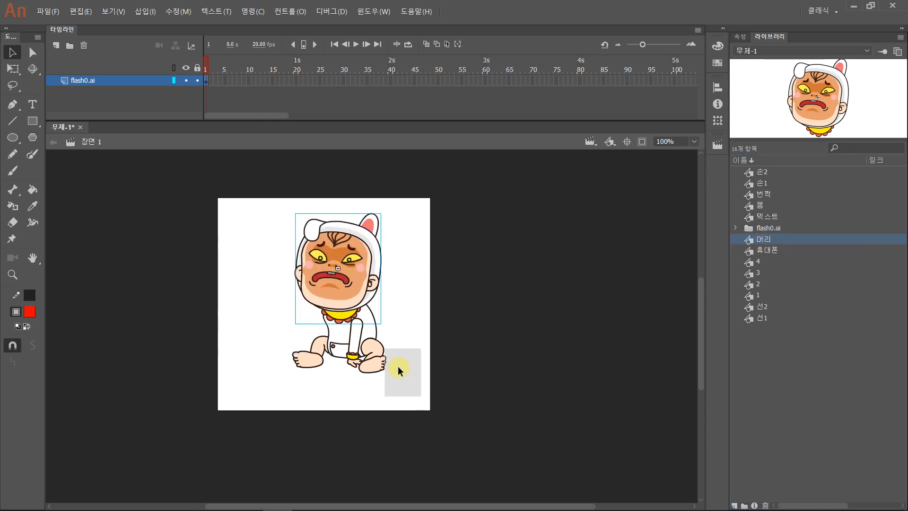
left_click_drag(399, 368, 318, 243)
left_click_drag(348, 274, 348, 294)
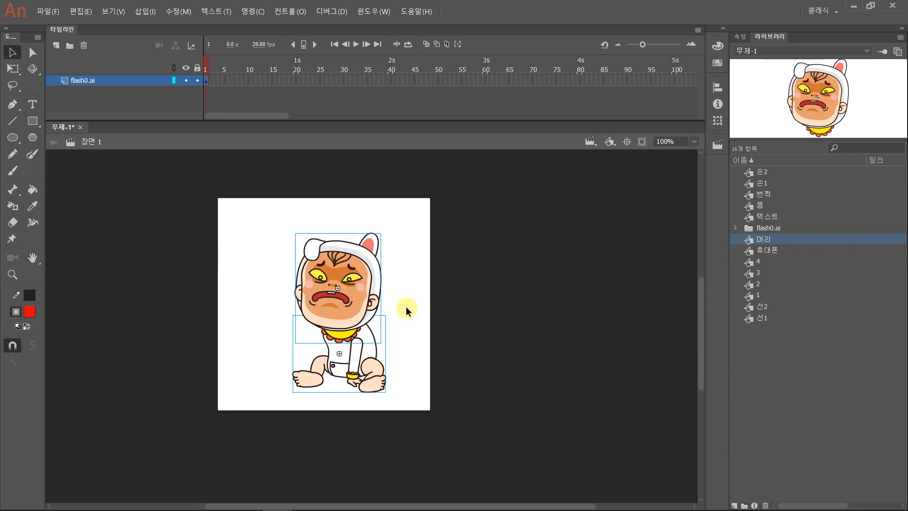
left_click(409, 310)
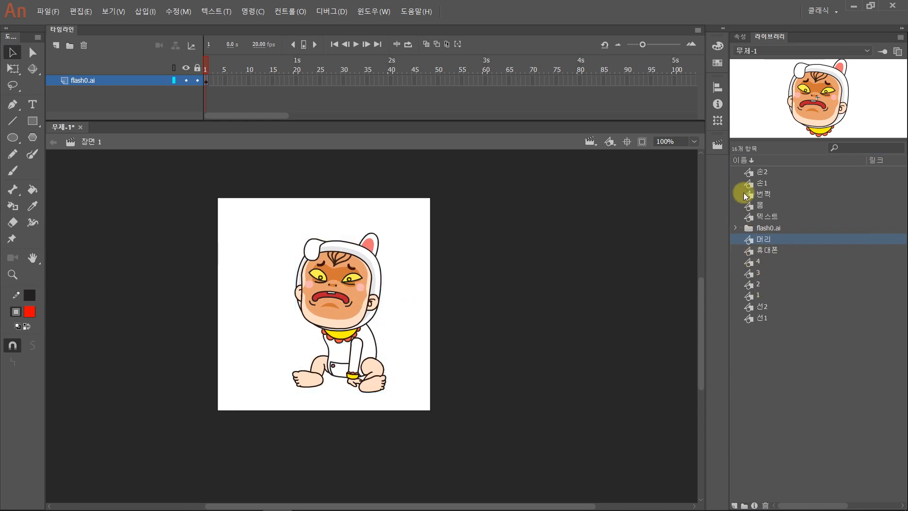
Place the 손1 raised arm symbol from the library on the left side of the character's head
left_click(756, 184)
left_click_drag(751, 182, 284, 287)
left_click_drag(234, 214, 363, 281)
left_click(431, 296)
Send the 손1 raised arm behind the head in the stacking order
left_click(154, 80)
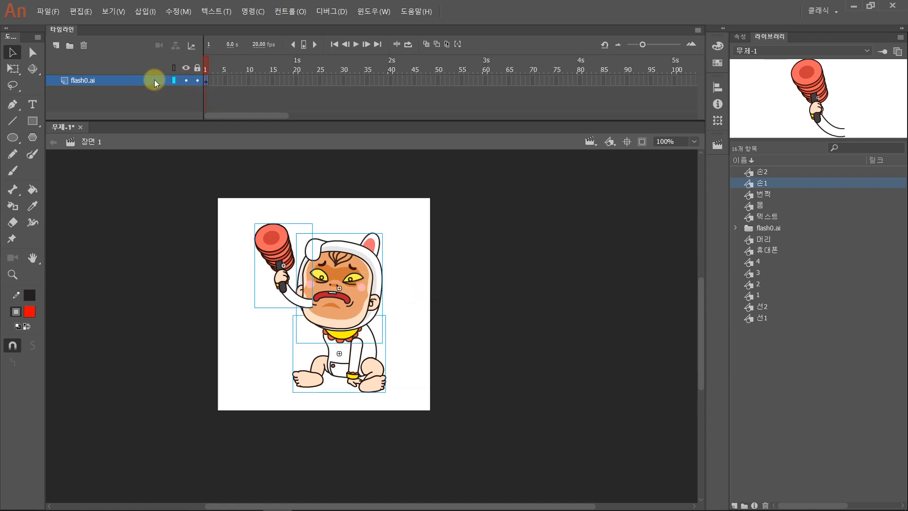
left_click(461, 297)
left_click_drag(236, 209, 276, 277)
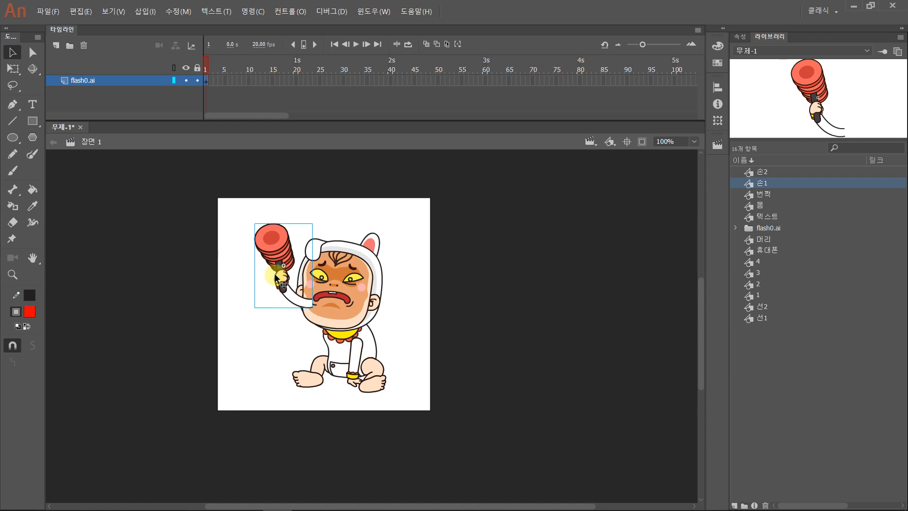
key("ctrl+Down")
Place the 휴대폰 symbol on the ground left of the feet and shift all the parts together slightly downward
left_click_drag(415, 396, 267, 254)
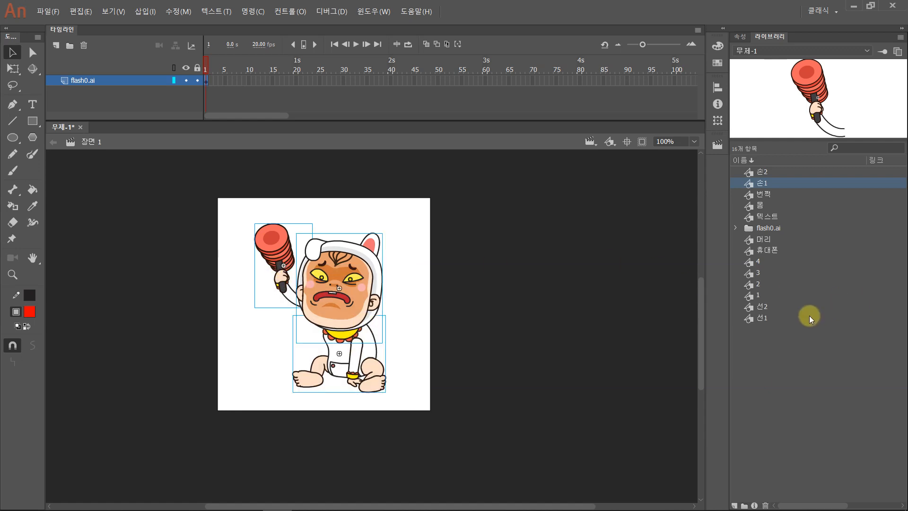
left_click_drag(759, 250, 271, 385)
left_click_drag(435, 415, 221, 210)
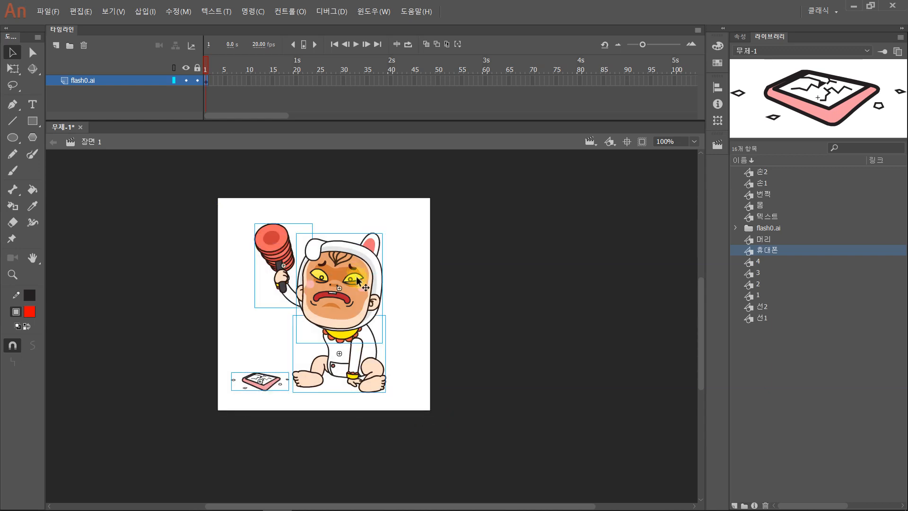
left_click_drag(356, 276, 356, 283)
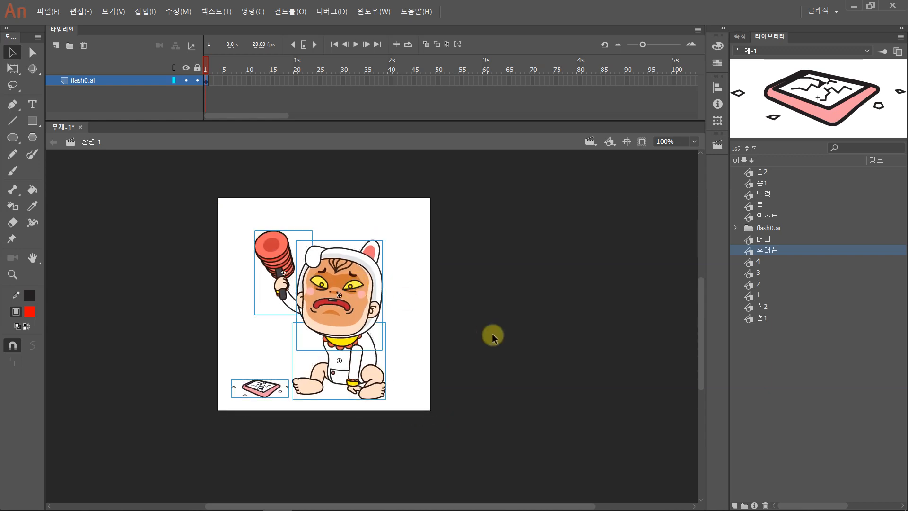
left_click(492, 334)
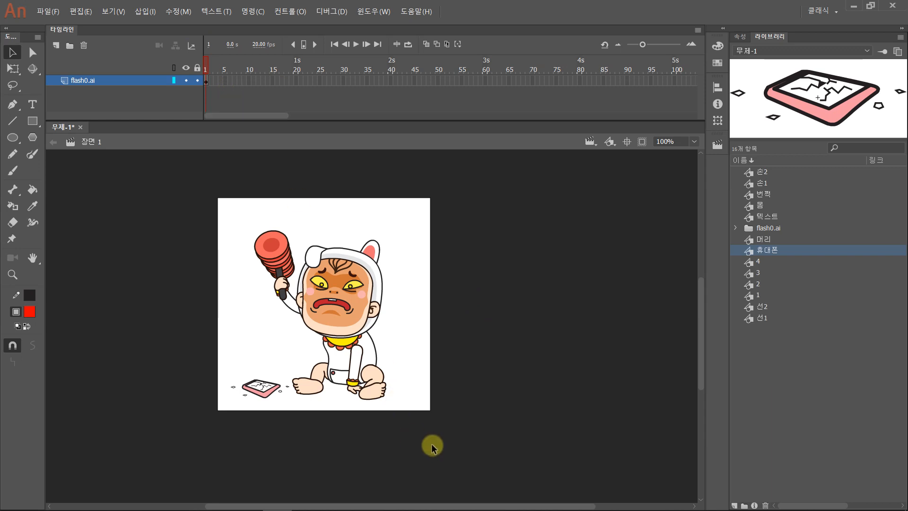
Select all the character parts and the phone and distribute them to separate layers
left_click_drag(432, 446, 189, 208)
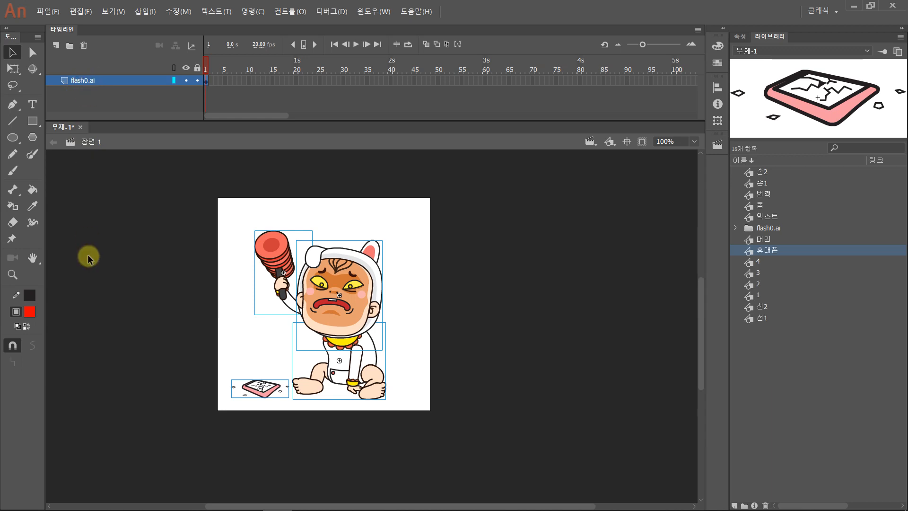
left_click(189, 220)
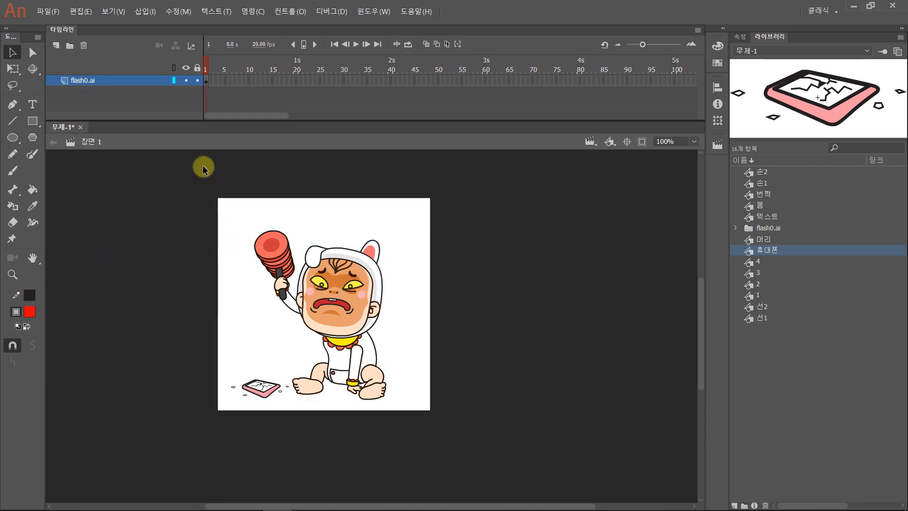
left_click_drag(178, 175, 198, 246)
left_click_drag(172, 197, 475, 478)
right_click(353, 300)
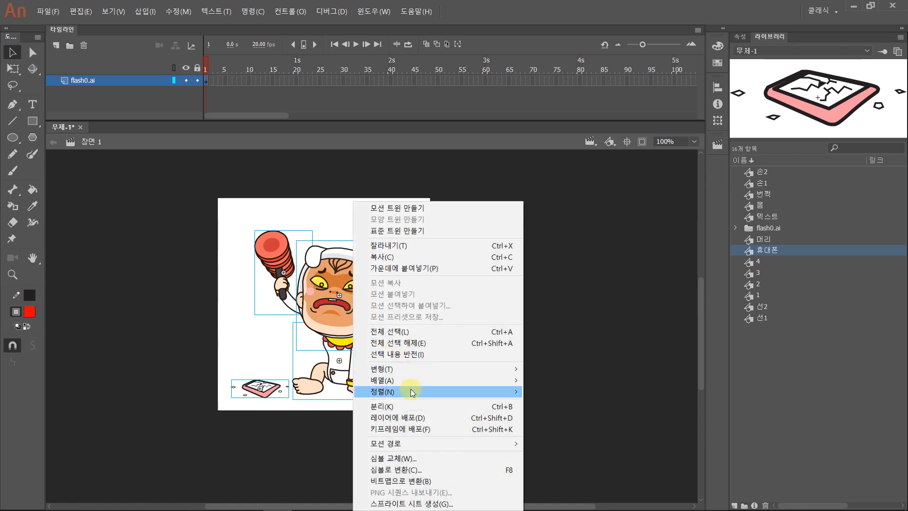
left_click(432, 422)
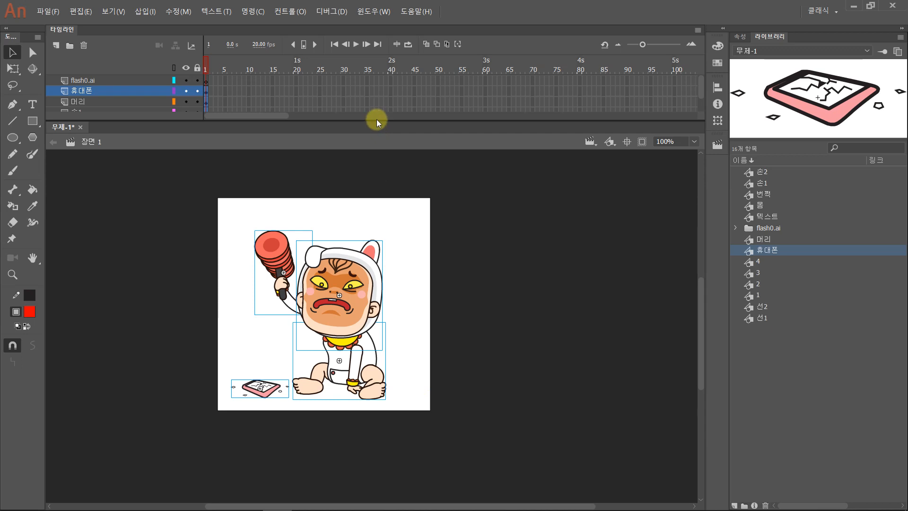
Enlarge the timeline to show every layer, move the 휴대폰 layer beneath the 몸 layer, and widen the frame display
left_click_drag(373, 119, 371, 144)
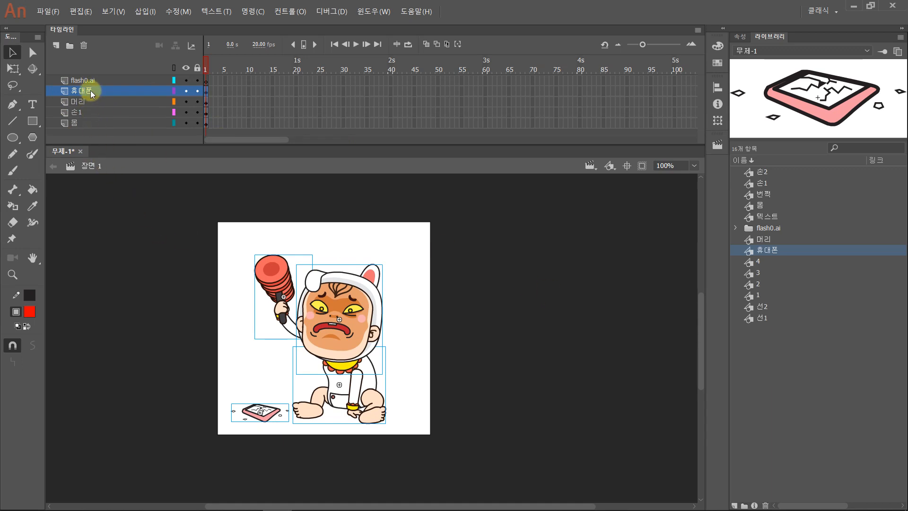
left_click_drag(91, 91, 91, 128)
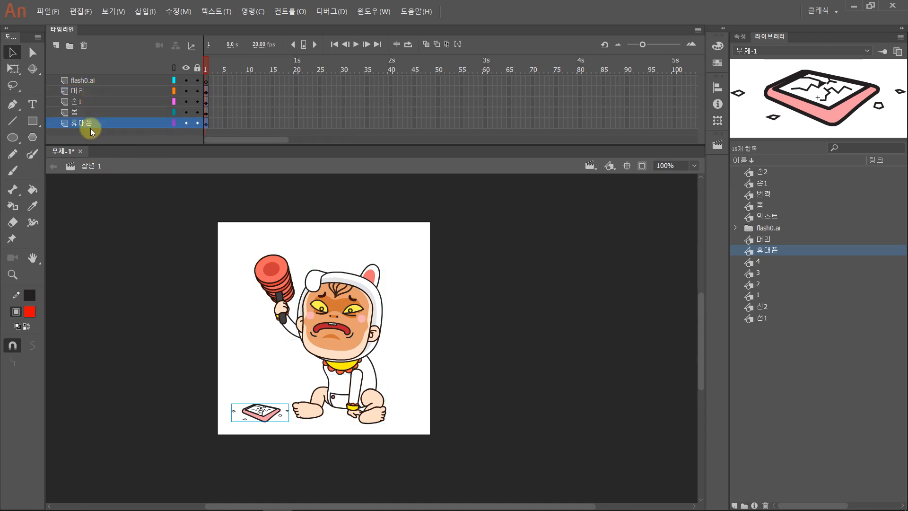
left_click(104, 314)
left_click(691, 44)
left_click(691, 42)
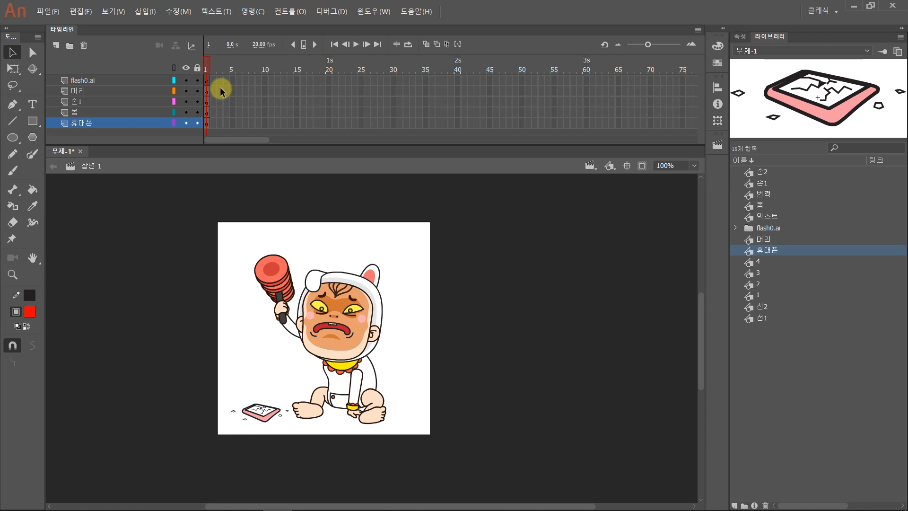
Insert keyframes at frame 3 on the 머리, 손1, 몸 and 휴대폰 layers
left_click_drag(221, 123, 220, 124)
key("F6")
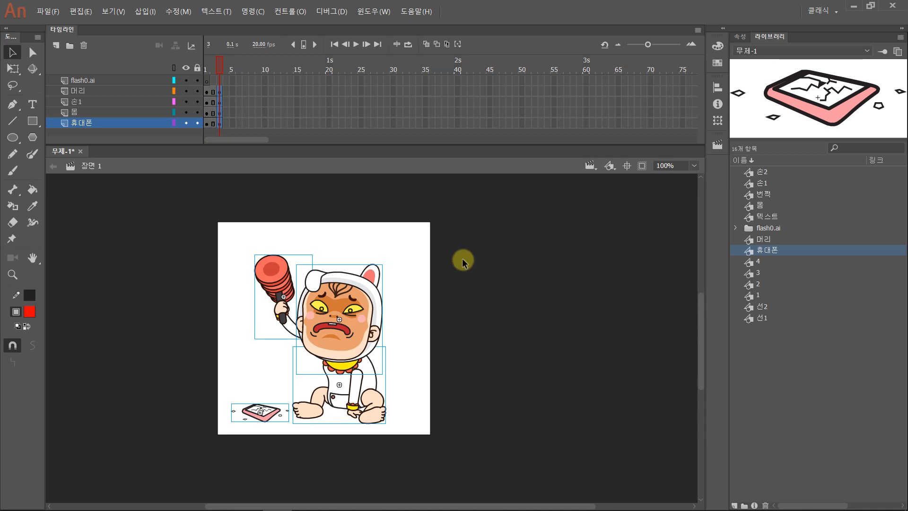
key("ctrl+equal")
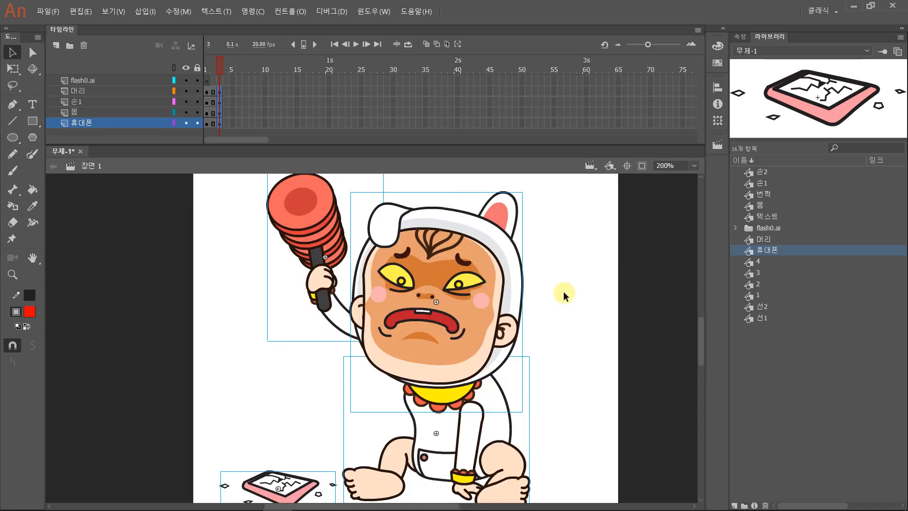
Delete the raised arm with the hammer from frame 3 of the 손1 layer
left_click(580, 296)
left_click(305, 213)
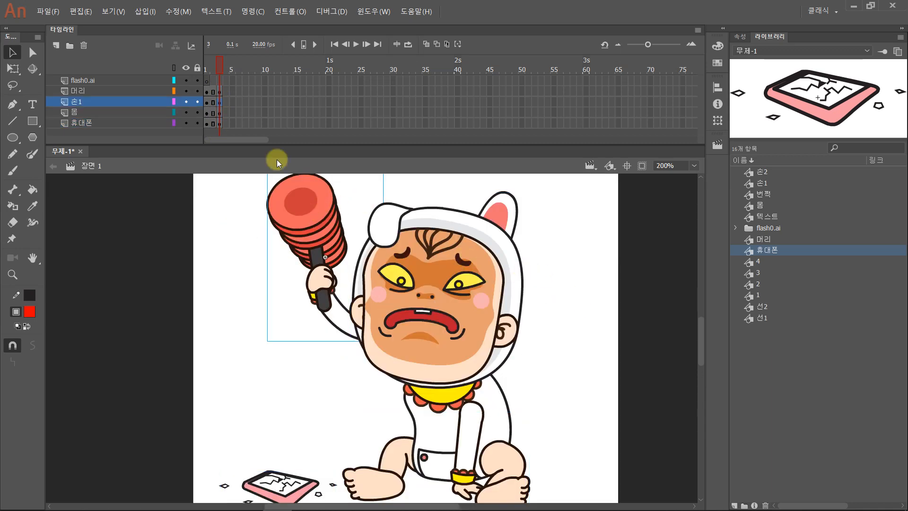
left_click(205, 294)
left_click(310, 229)
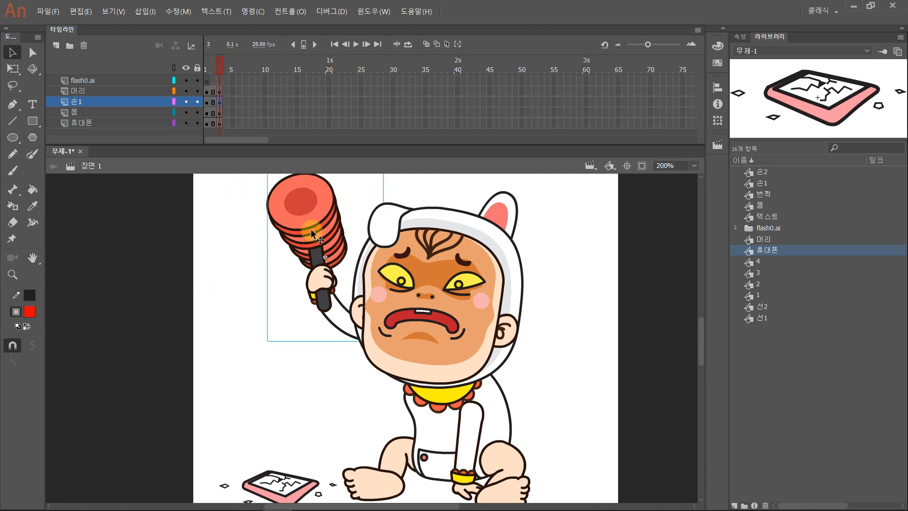
key("Delete")
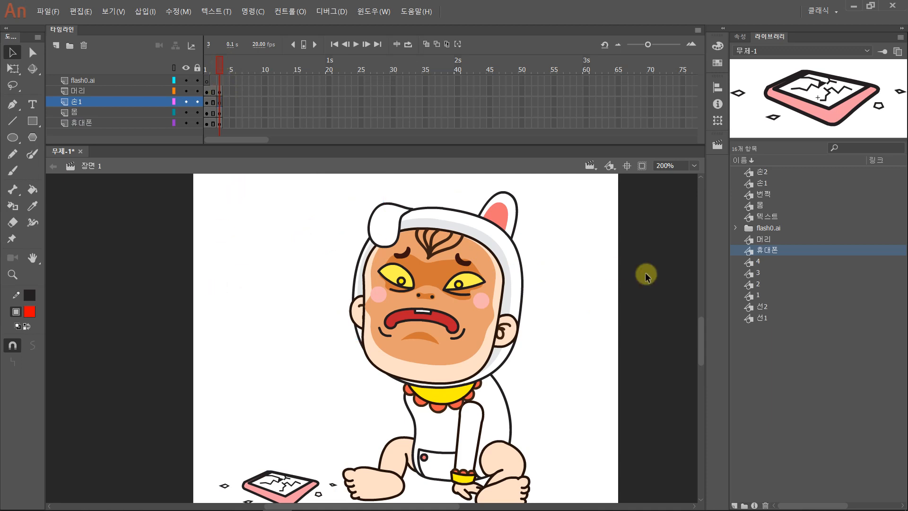
Place the 손2 symbol on frame 3 of the 손1 layer so its hammer strikes the phone
left_click(750, 171)
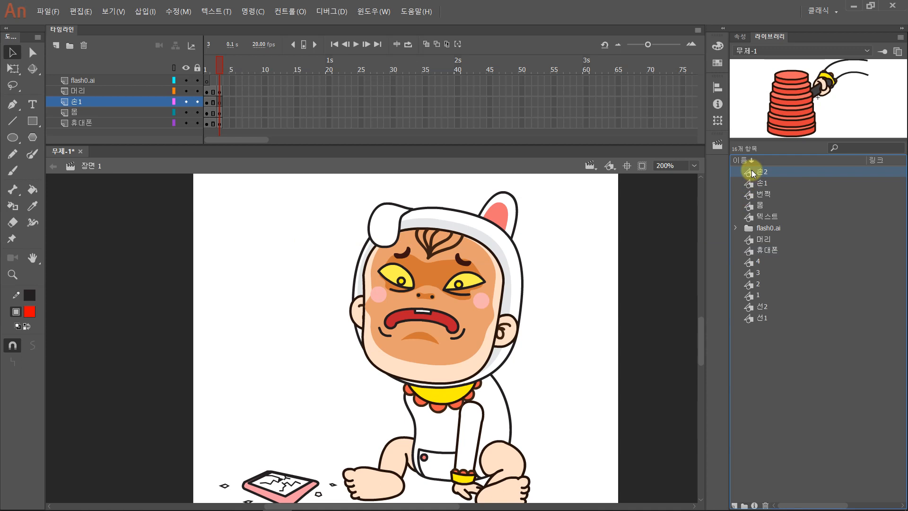
left_click_drag(751, 169, 285, 355)
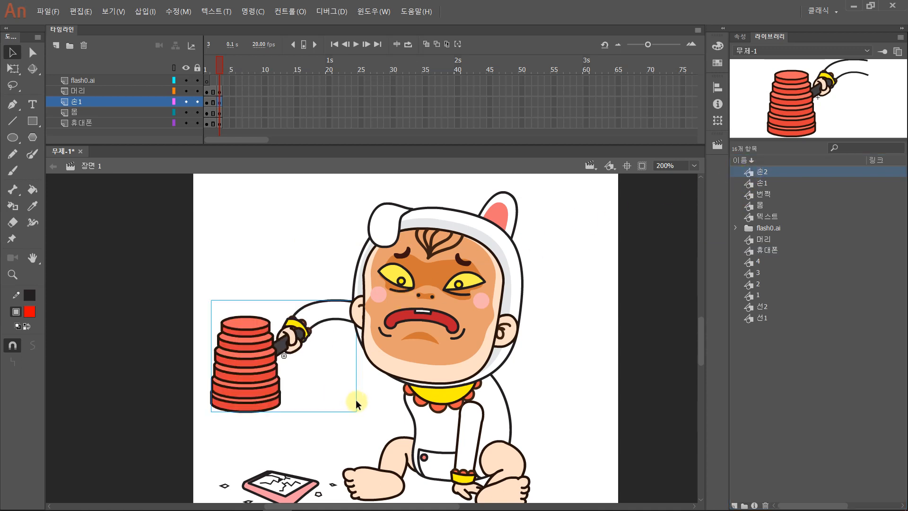
left_click(253, 243)
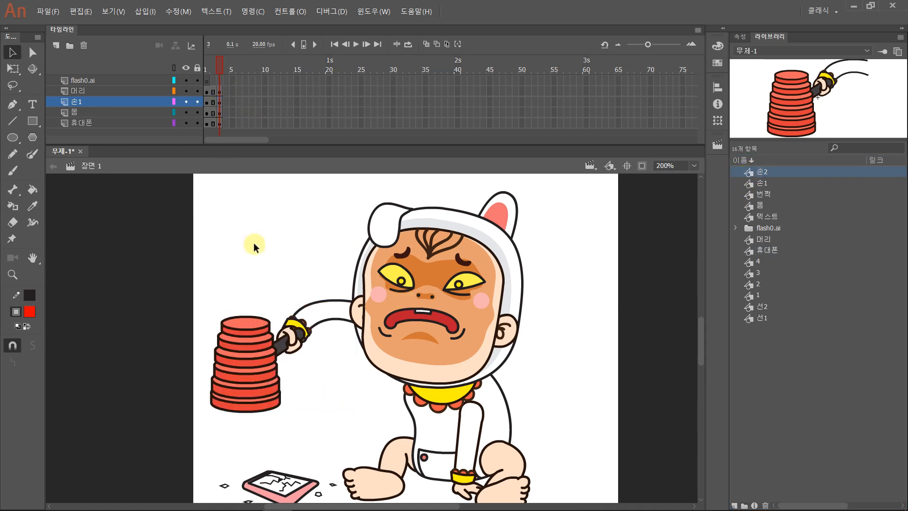
scroll(225, 262, "down", 3)
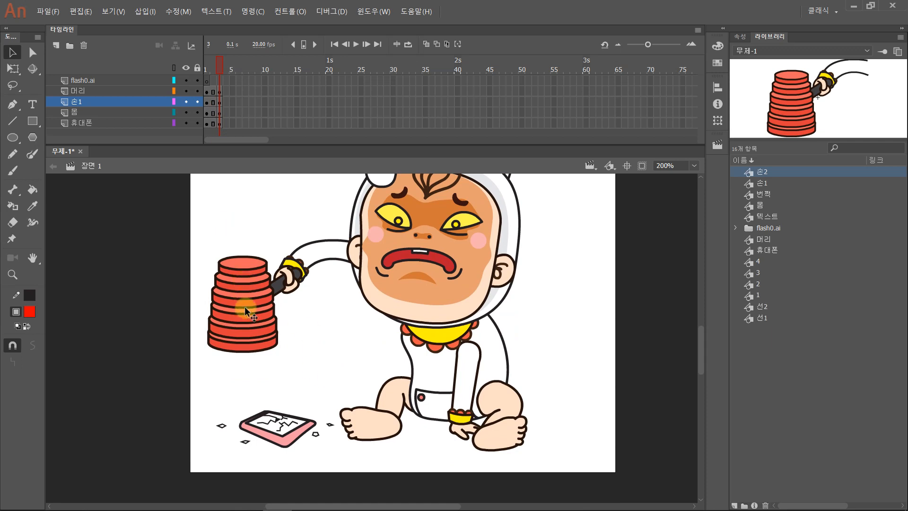
left_click_drag(245, 307, 281, 377)
Shift the head on frame 3 slightly downward and toward the hammer
left_click(445, 235)
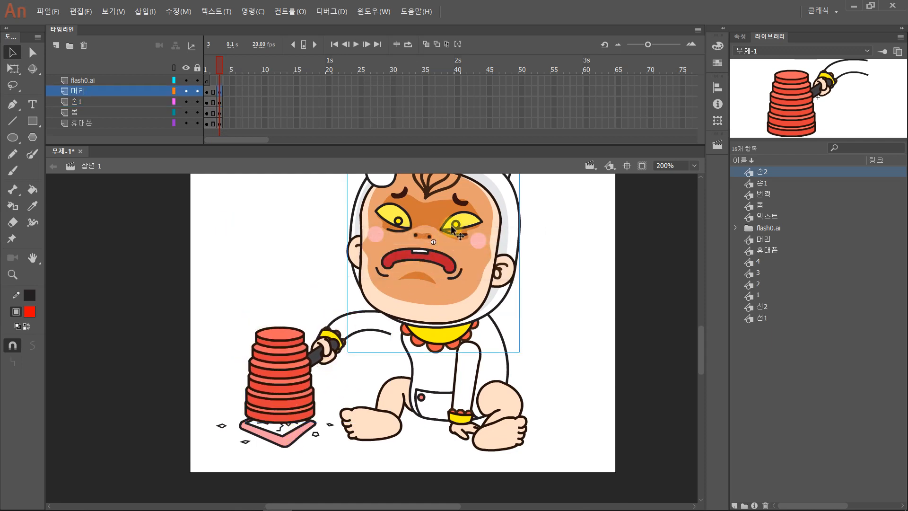
left_click_drag(461, 209, 452, 237)
left_click_drag(224, 255, 212, 273)
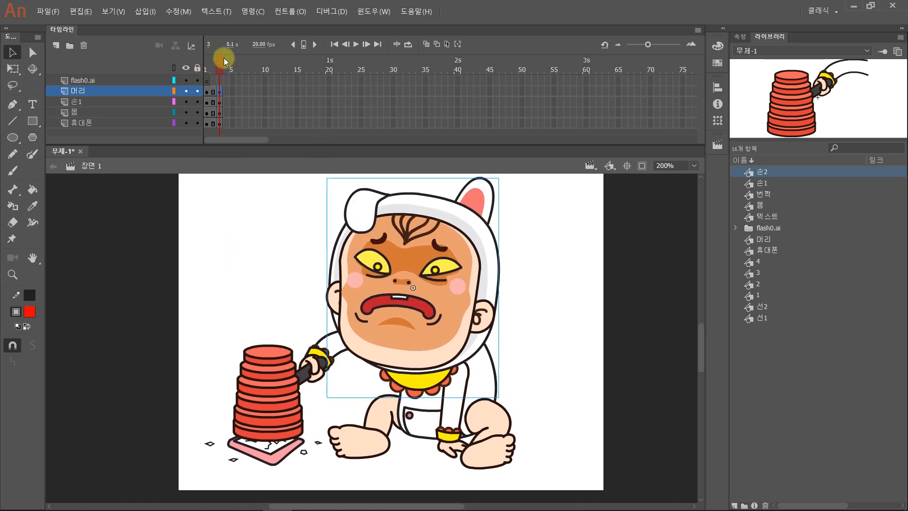
Extend the 머리, 손1, 몸 and 휴대폰 layers to frame 4 and preview the movie in a test window
mouse_move(219, 61)
left_mouse_down()
mouse_move(205, 65)
mouse_move(223, 67)
mouse_move(203, 69)
mouse_move(219, 70)
left_mouse_up()
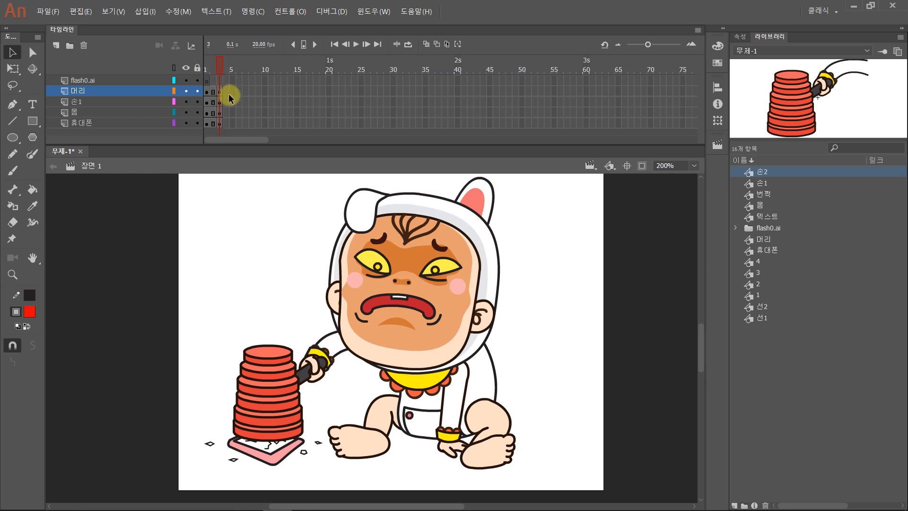
left_click_drag(224, 117, 224, 123)
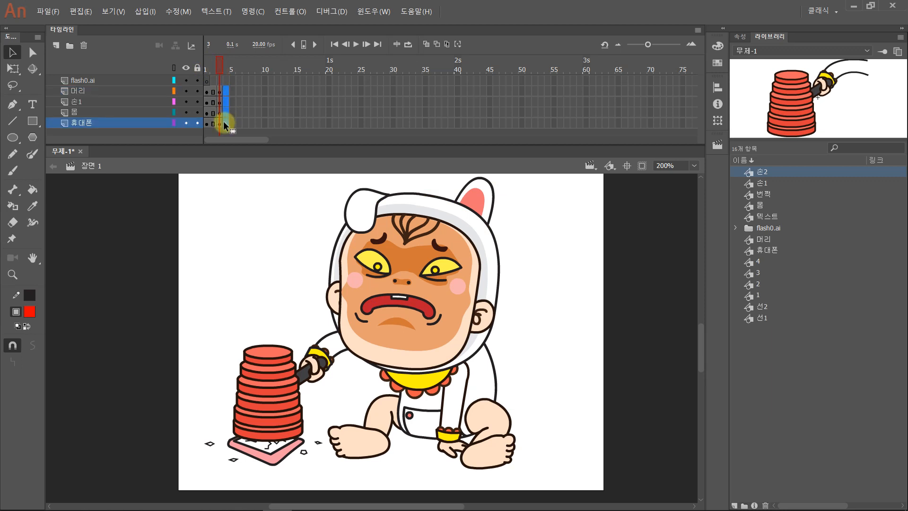
key("F5")
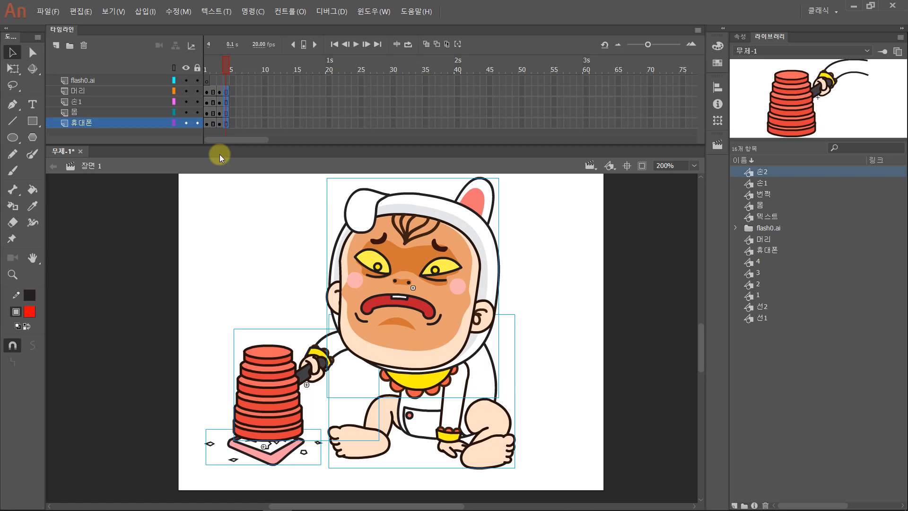
key("ctrl+Return")
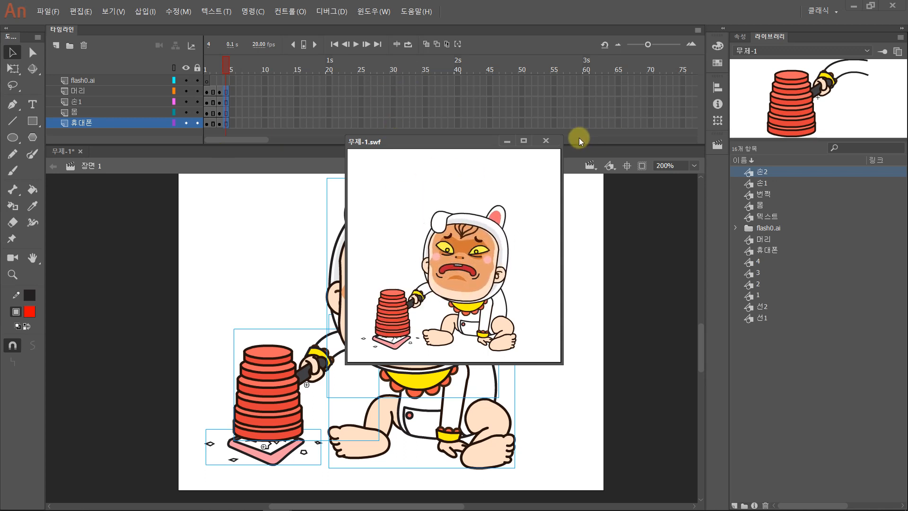
left_click(545, 140)
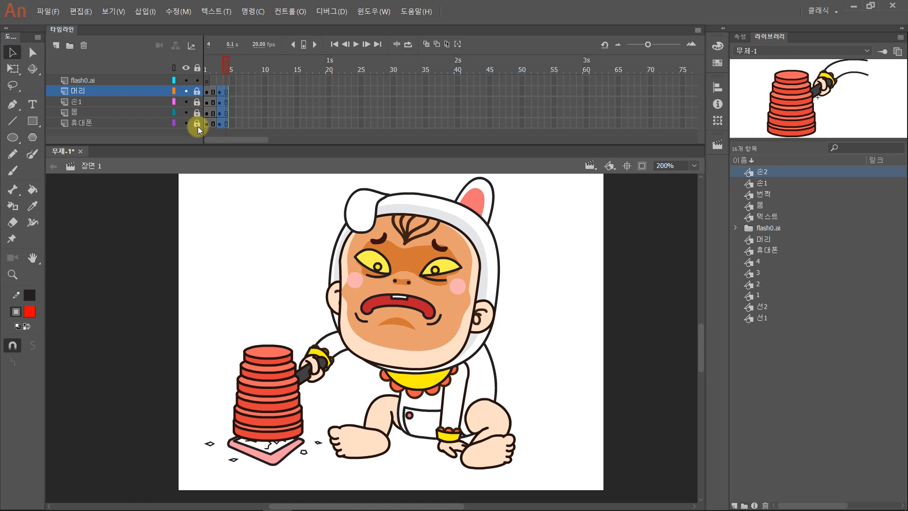
Add a new layer directly above the 휴대폰 layer and name it 번쩍
left_click(201, 303)
left_click_drag(177, 406, 163, 321)
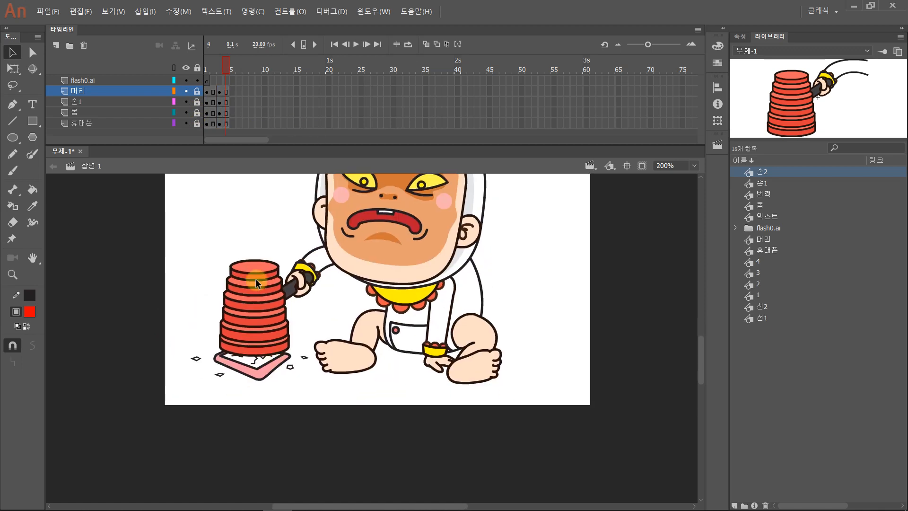
mouse_move(227, 59)
left_mouse_down()
mouse_move(192, 60)
mouse_move(225, 60)
left_mouse_up()
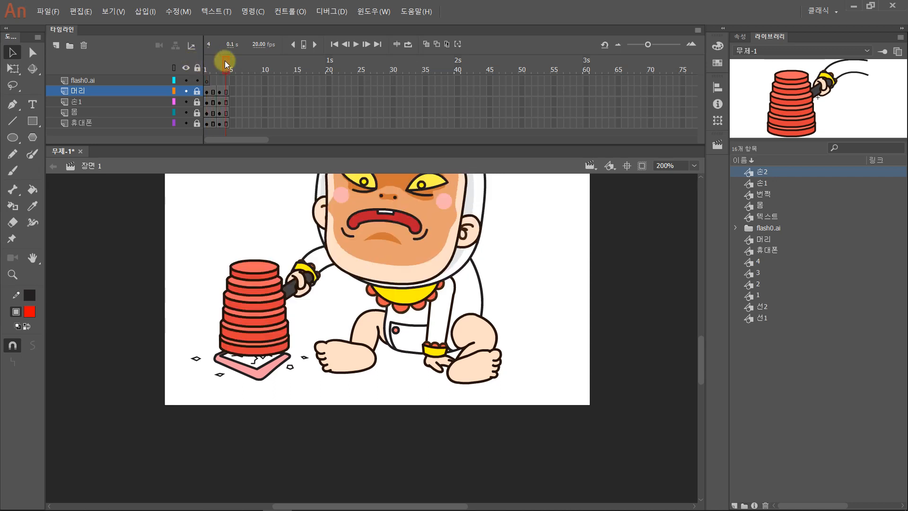
left_click(112, 123)
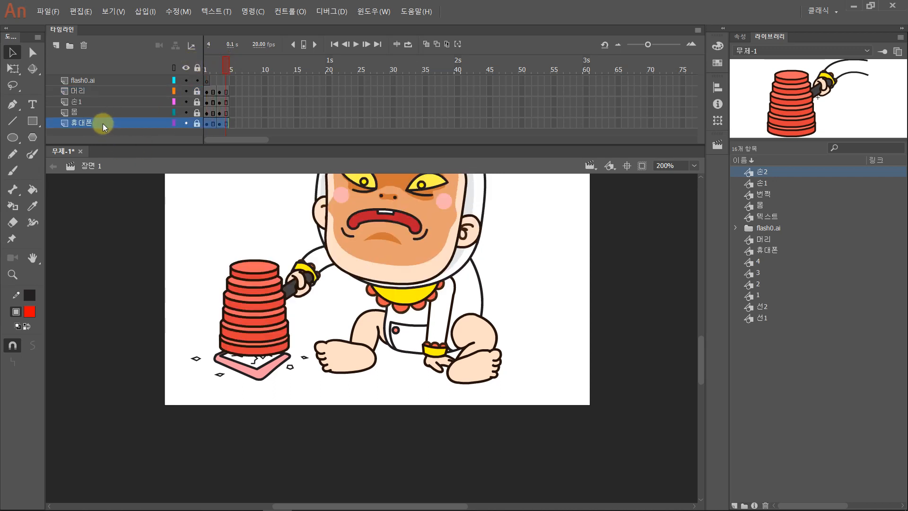
left_click(55, 46)
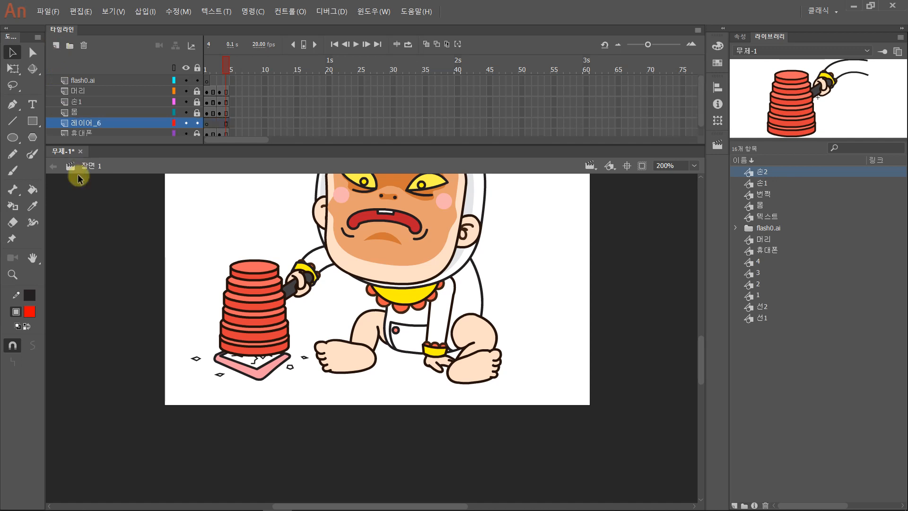
left_click_drag(107, 143, 105, 151)
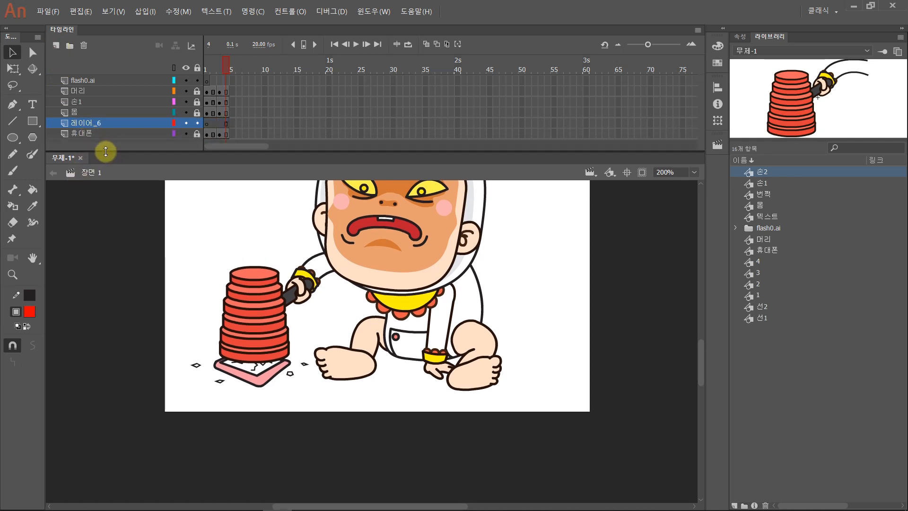
double_click(85, 124)
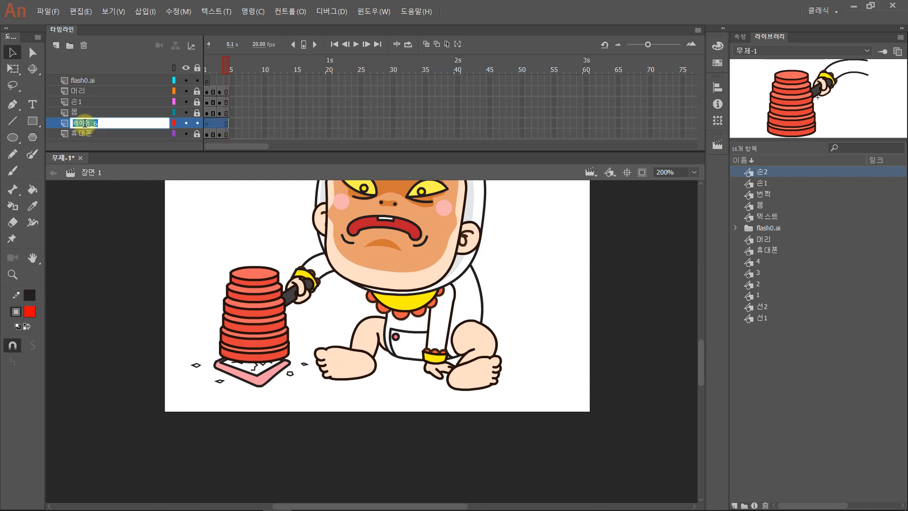
type("번쩍")
key("Return")
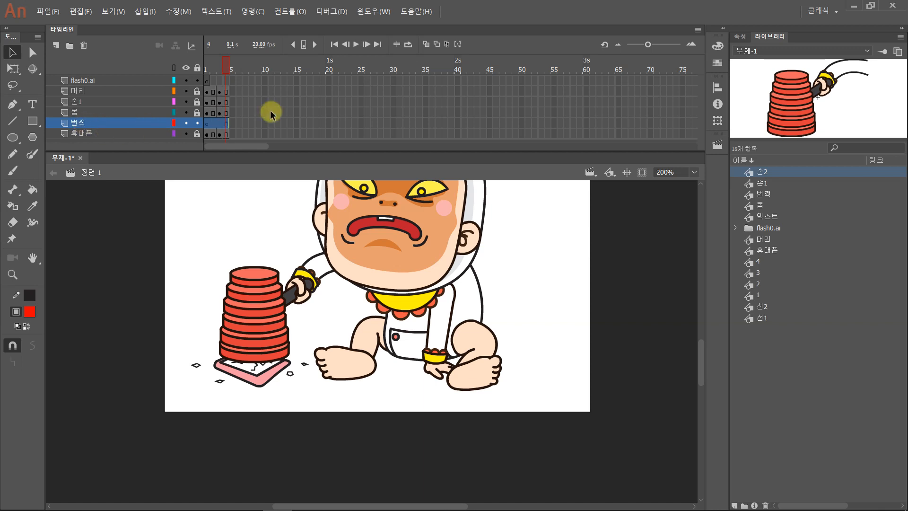
Convert frames 1 to 4 of the 번쩍 layer into blank keyframes
left_click(245, 123)
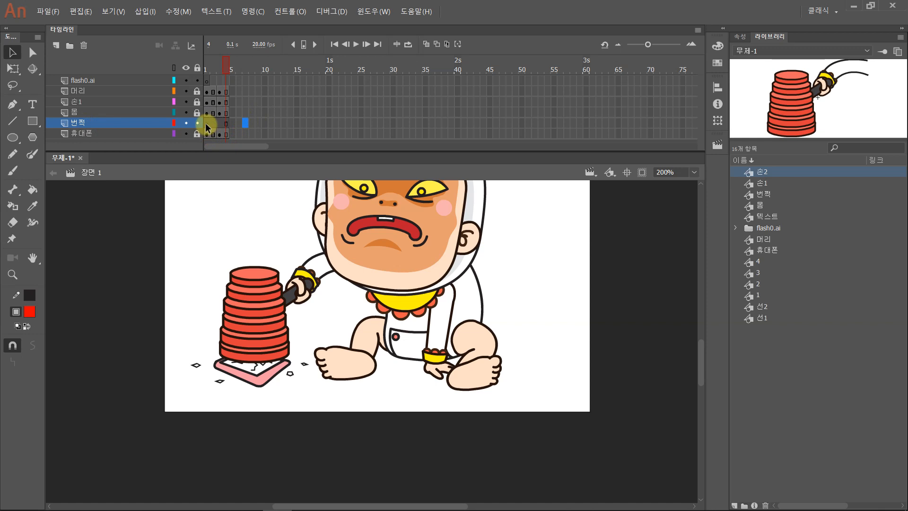
left_click(207, 124)
left_click(226, 124)
left_click(207, 123)
left_click(220, 124)
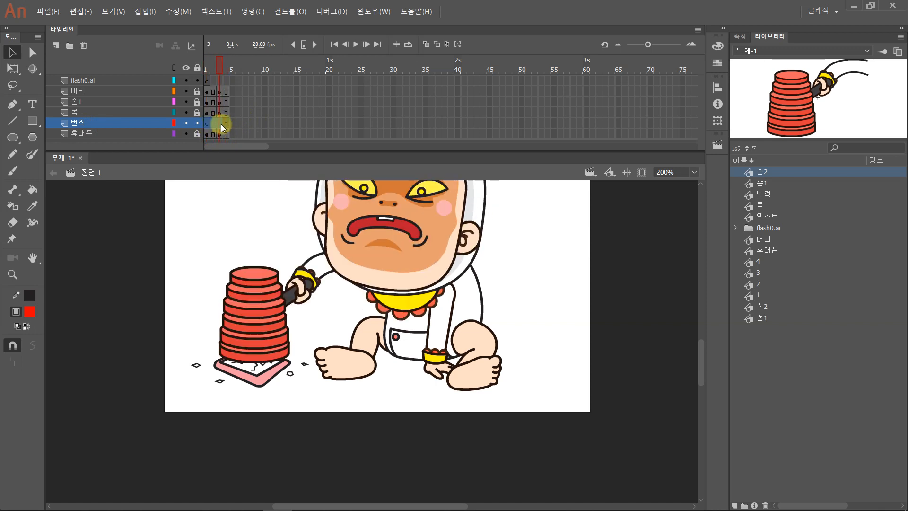
mouse_move(221, 124)
left_mouse_down()
mouse_move(207, 123)
mouse_move(228, 124)
left_mouse_up()
left_click(240, 124)
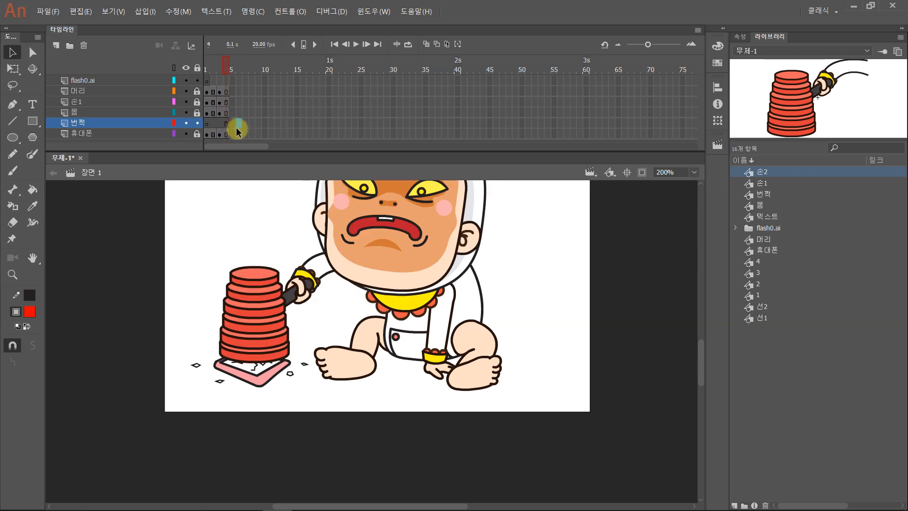
left_click(207, 125)
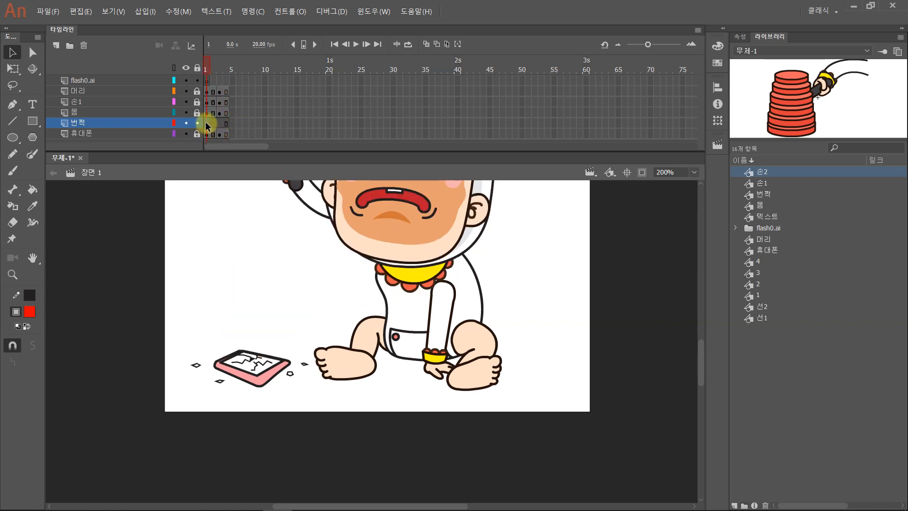
left_click_drag(207, 124, 226, 123)
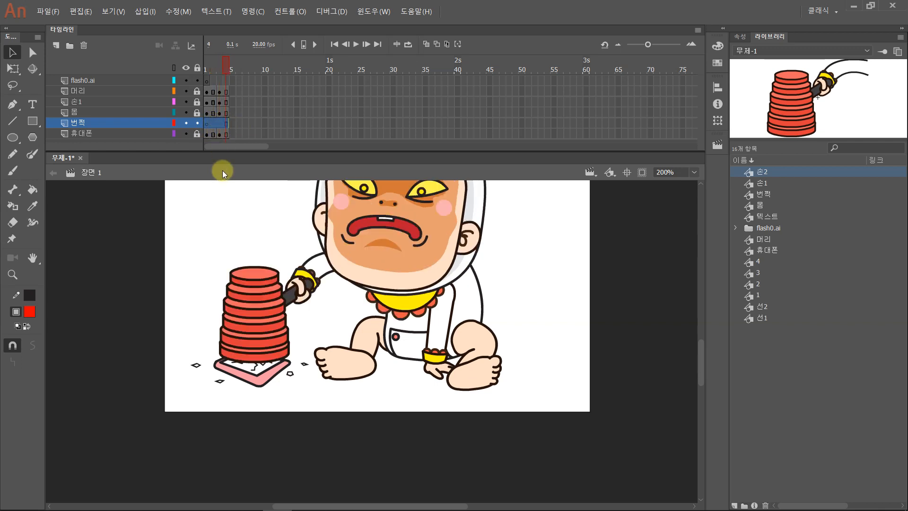
key("F7")
Go through the frames of the 번쩍 layer to compare the raised-arm and striking poses
left_click(208, 123)
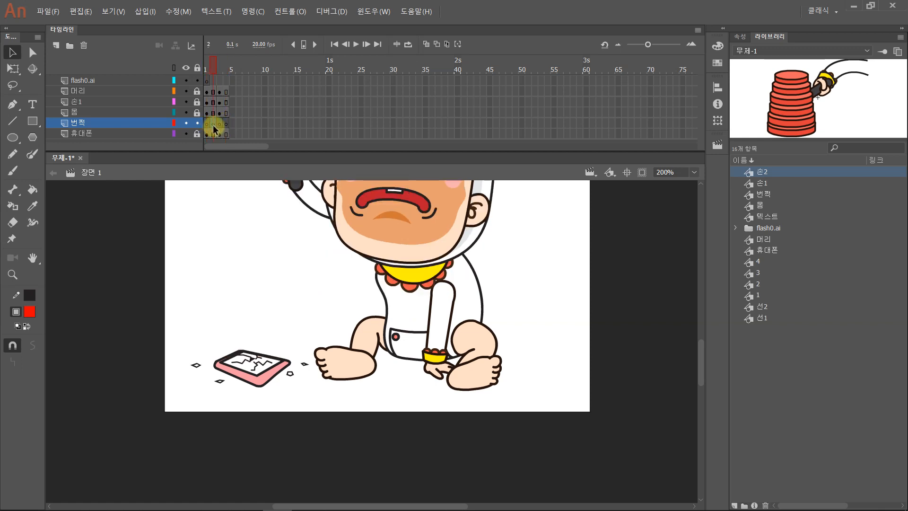
left_click(220, 124)
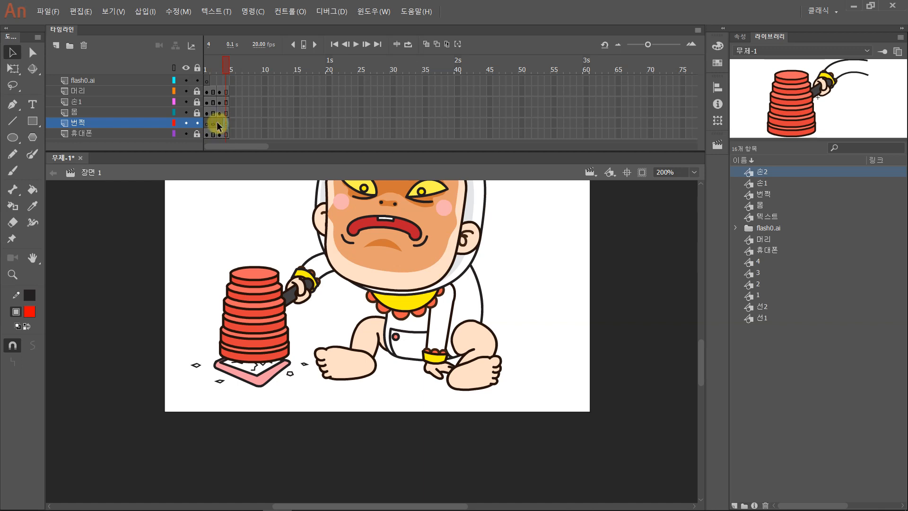
left_click_drag(206, 122, 226, 123)
left_click(211, 123)
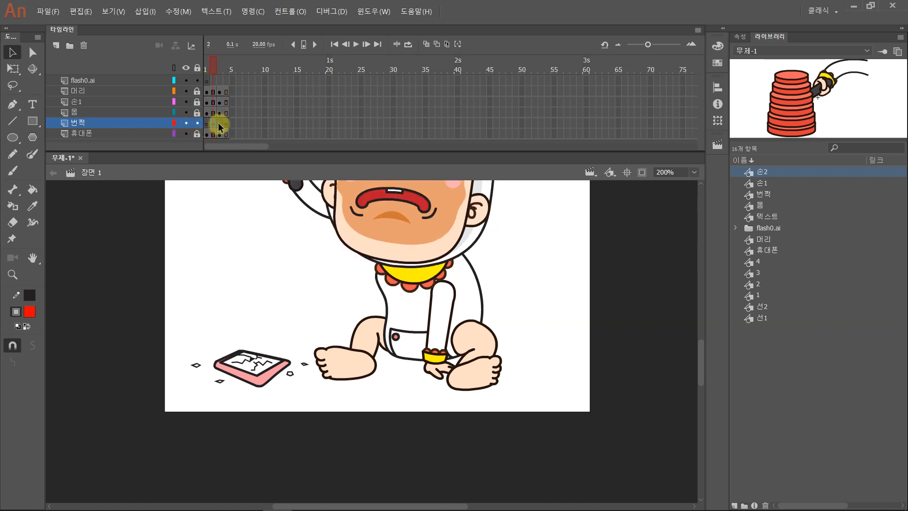
left_click(220, 125)
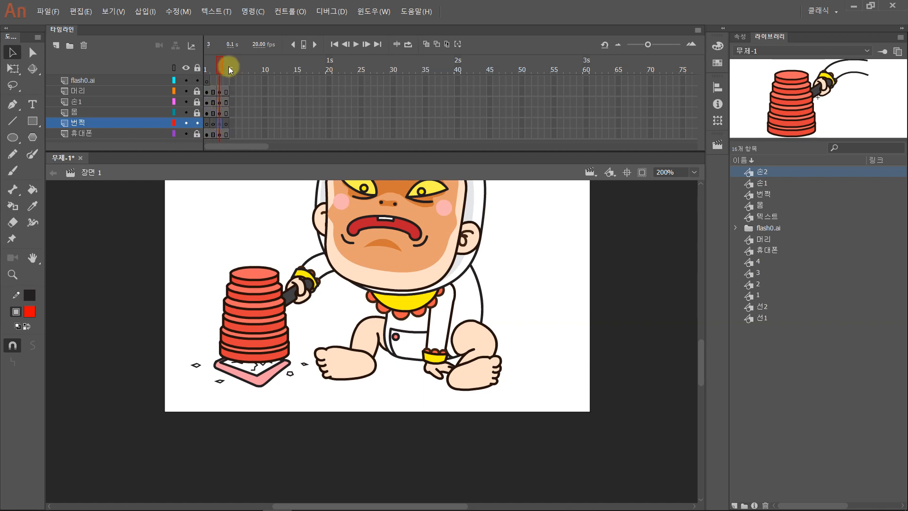
left_click_drag(217, 61, 191, 60)
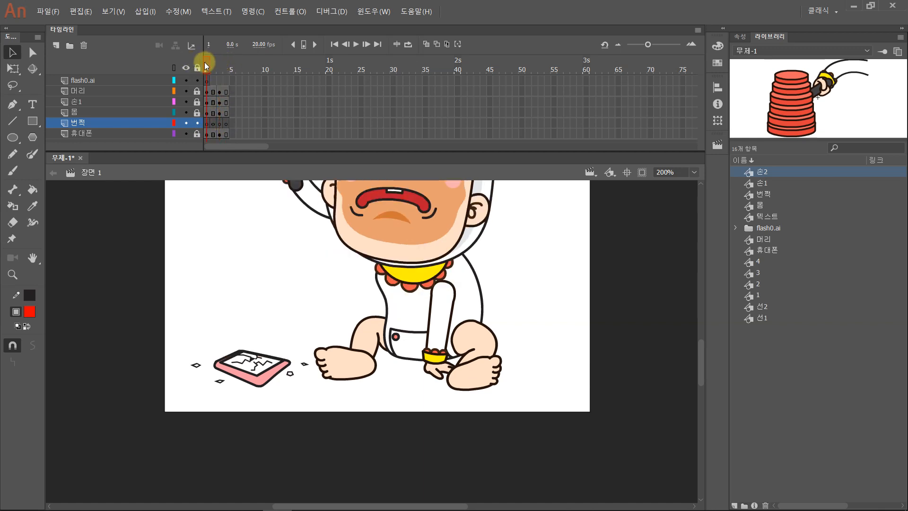
left_click(215, 64)
Place the 번쩍 burst symbol on frame 3 of the 번쩍 layer, behind the hammer's base over the phone, and lock that layer
left_click(220, 61)
left_click(218, 121)
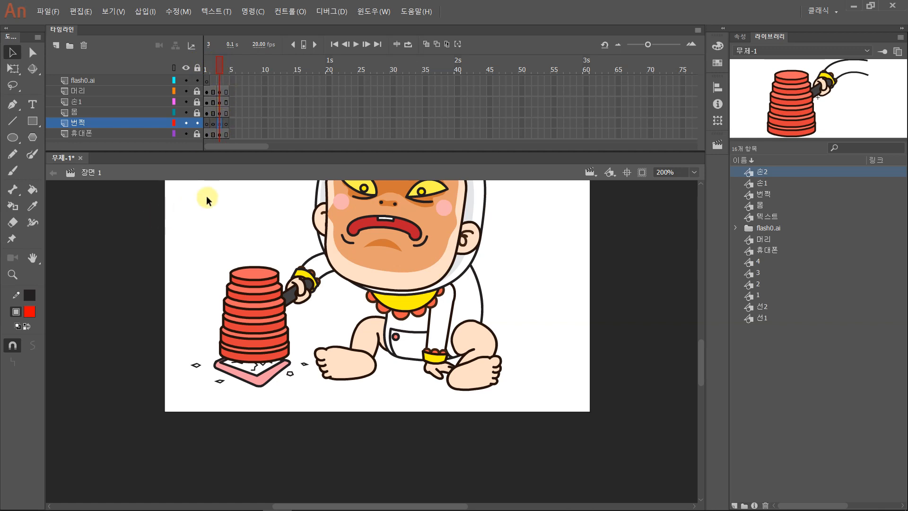
left_click(753, 195)
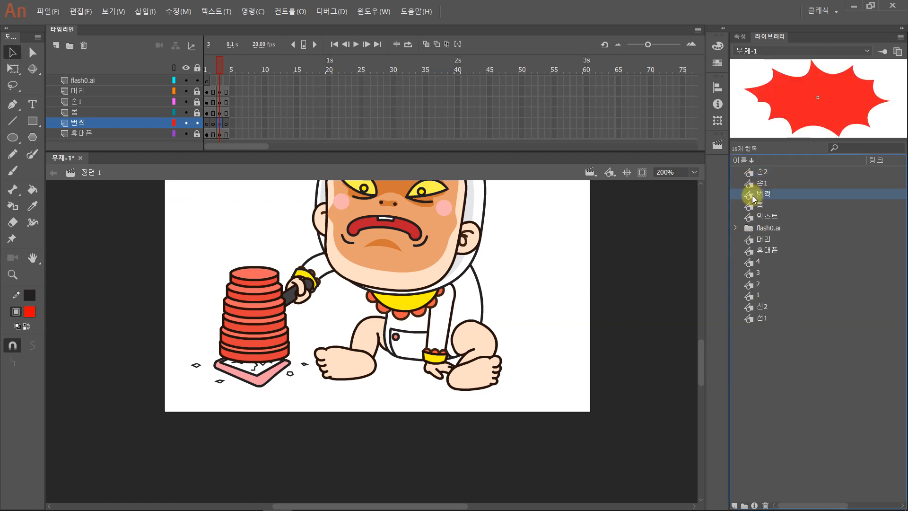
left_click_drag(753, 198, 274, 361)
left_click_drag(220, 64, 203, 75)
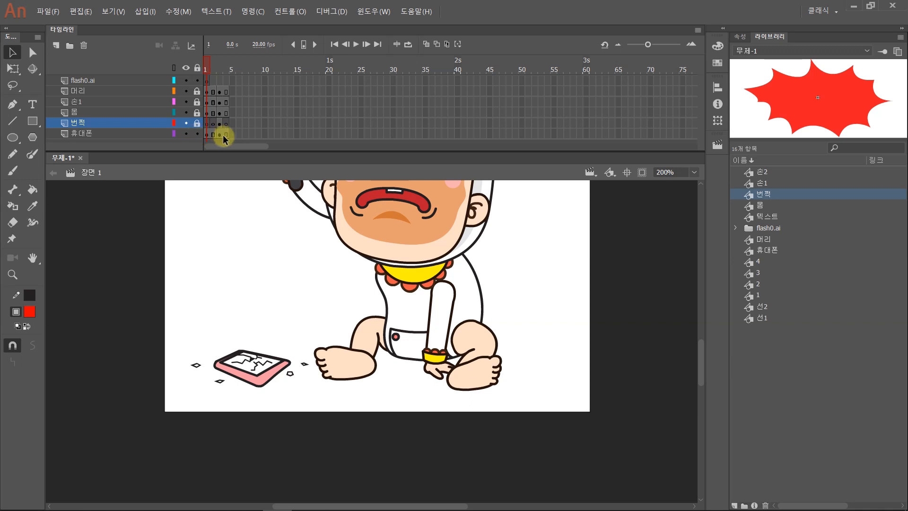
left_click_drag(207, 64, 224, 64)
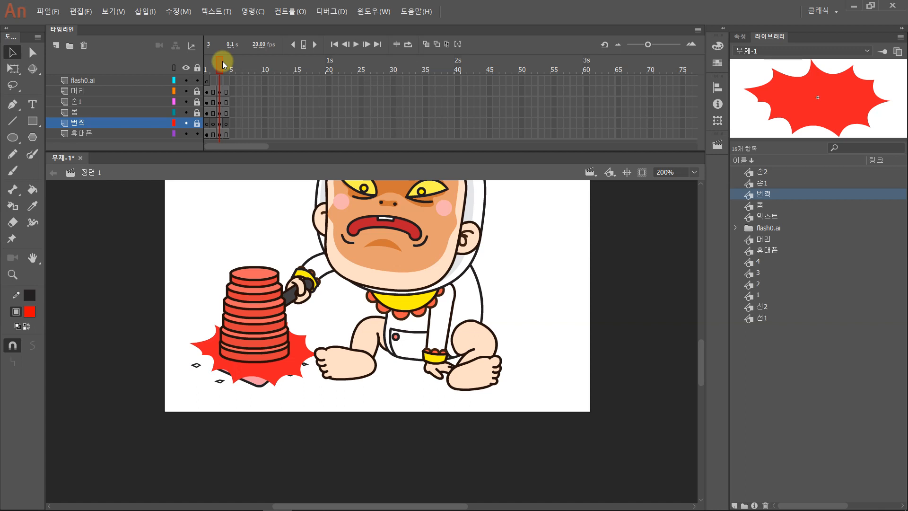
Make frame 4 of the 휴대폰 layer a keyframe and nudge the phone slightly upward there
left_click(221, 137)
left_click(227, 135)
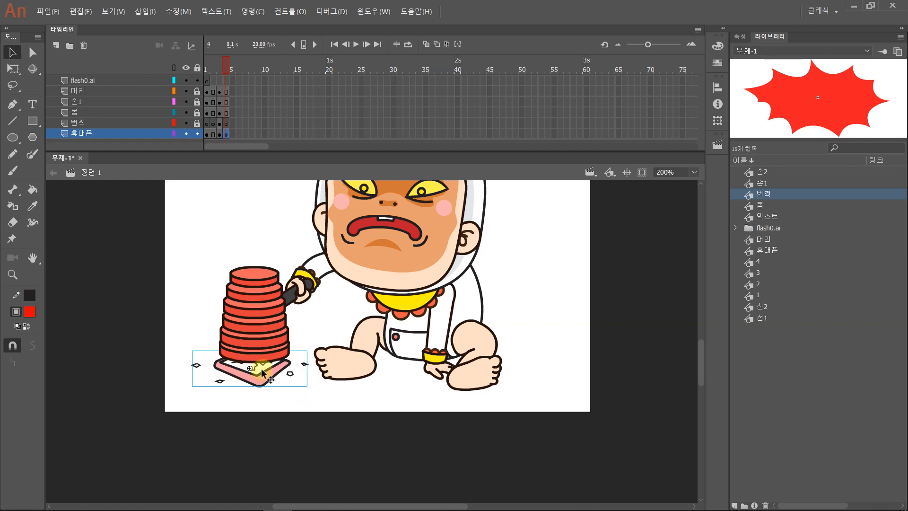
key("Up")
key("Up")
key("Up")
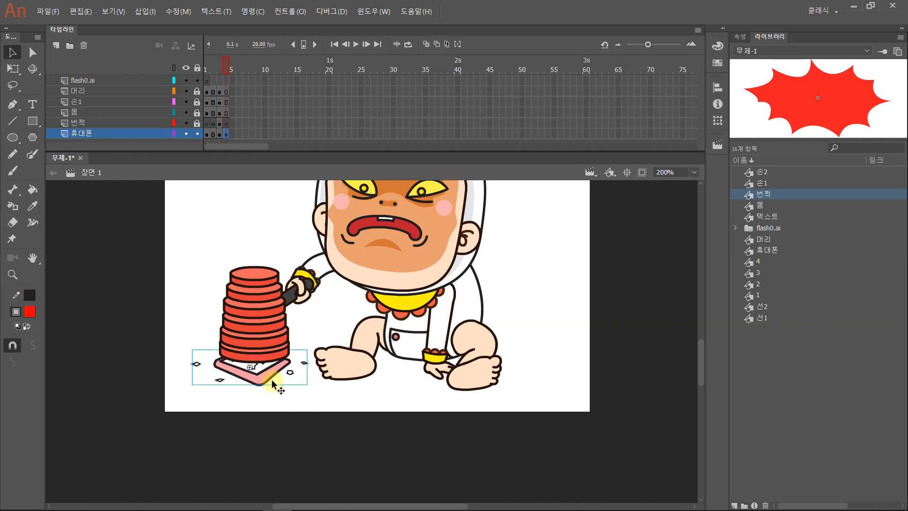
left_click(220, 69)
mouse_move(220, 69)
left_mouse_down()
mouse_move(227, 67)
mouse_move(206, 71)
left_mouse_up()
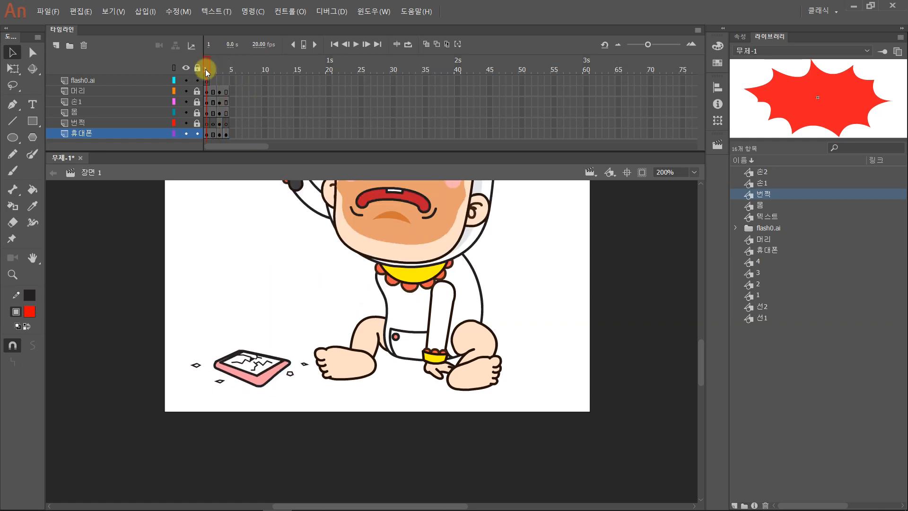
Preview the movie in a test window, close it, and lock the 휴대폰 layer
key("ctrl+Return")
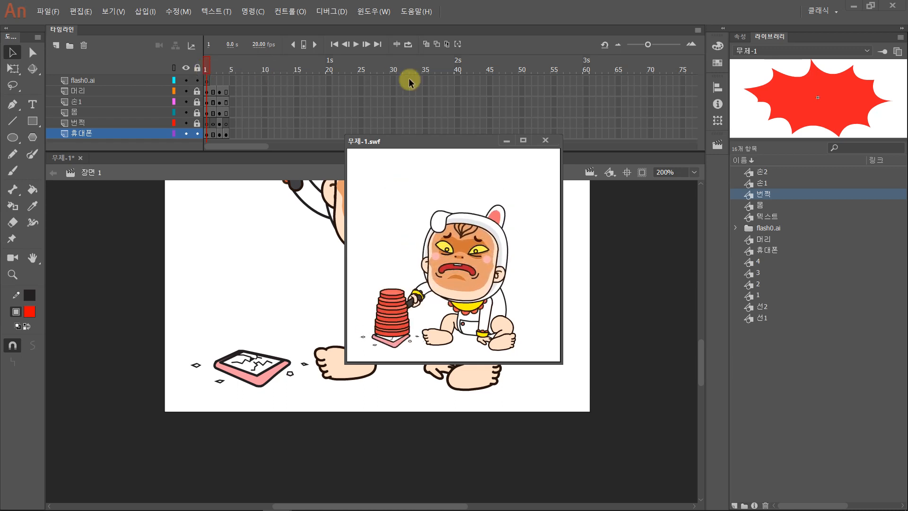
left_click(544, 140)
left_click(197, 135)
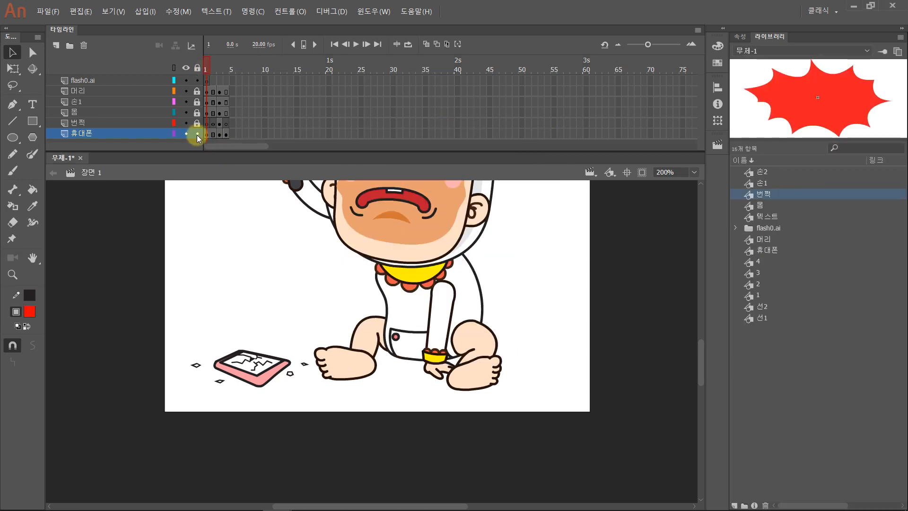
Rename the flash0.ai layer to 효과
left_click(93, 90)
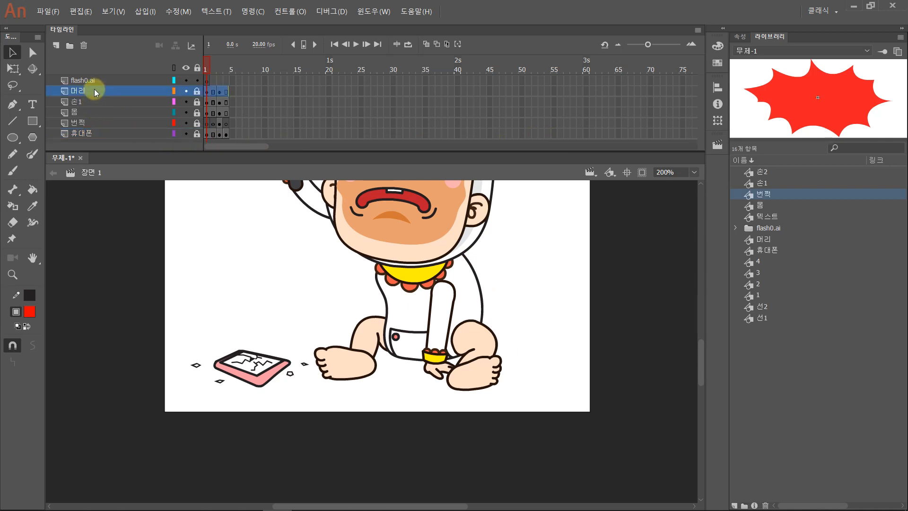
left_click(86, 81)
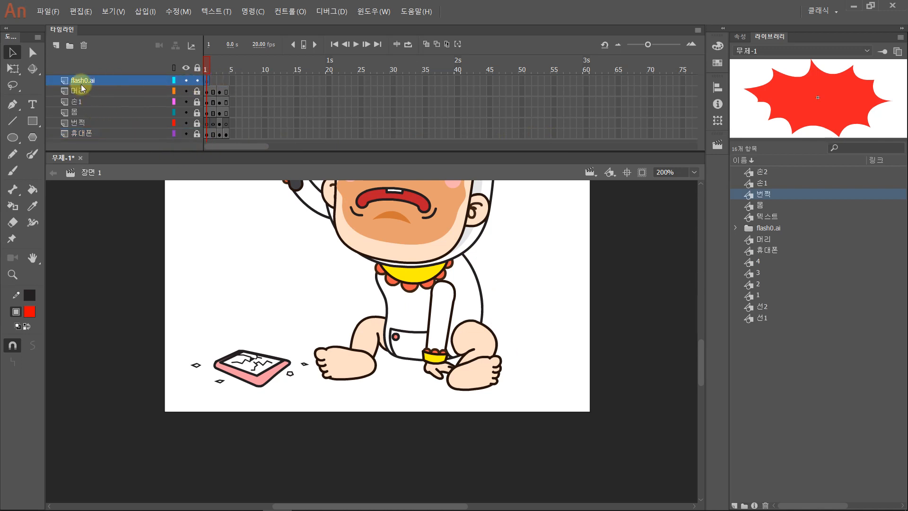
double_click(87, 82)
type("ㅎ")
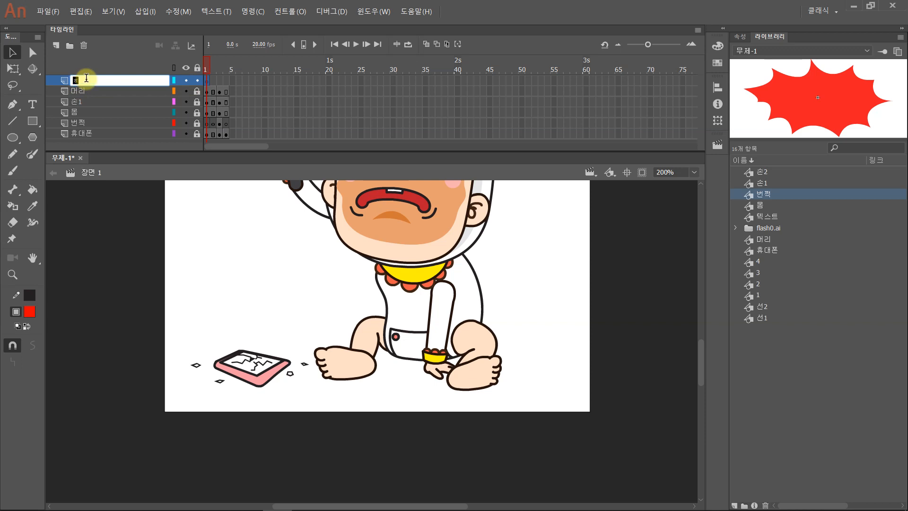
type("ㅛ고ㅏ")
left_click(87, 82)
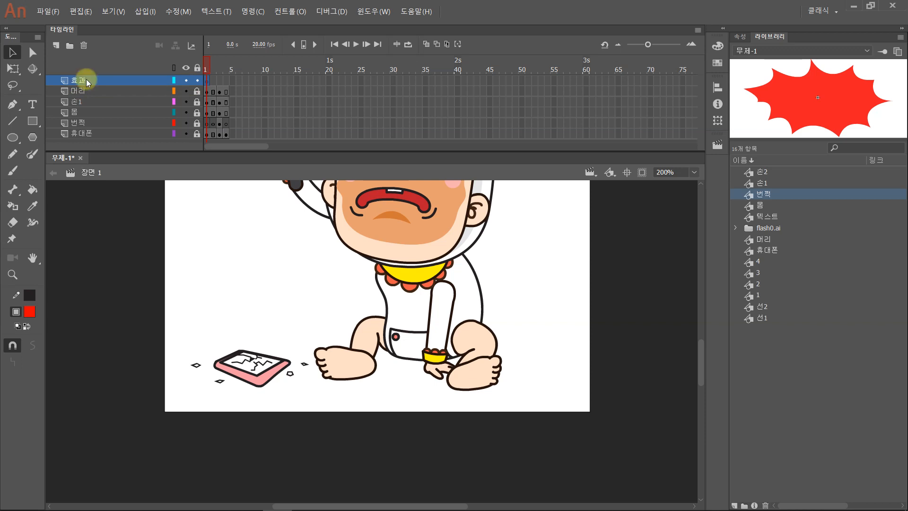
Extend the 효과 layer to frame 4 and convert its frames 1 to 4 into blank keyframes
left_click(227, 83)
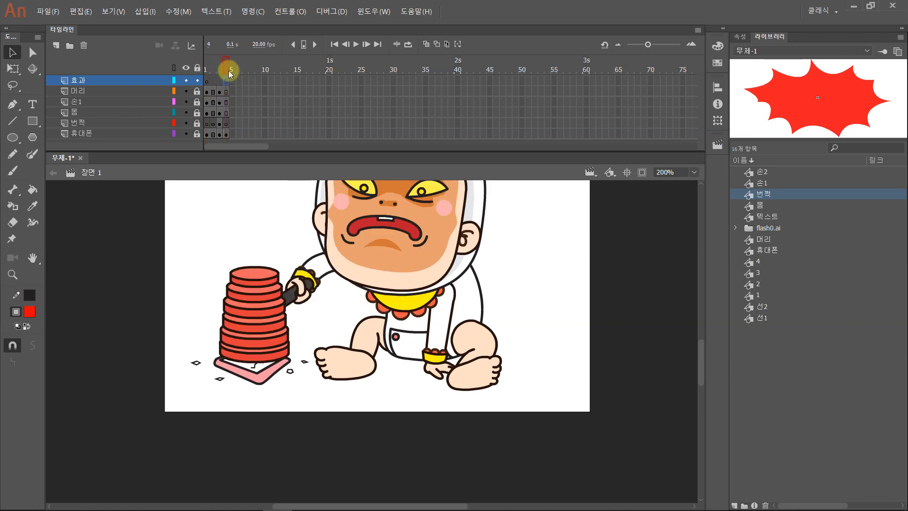
left_click(207, 82)
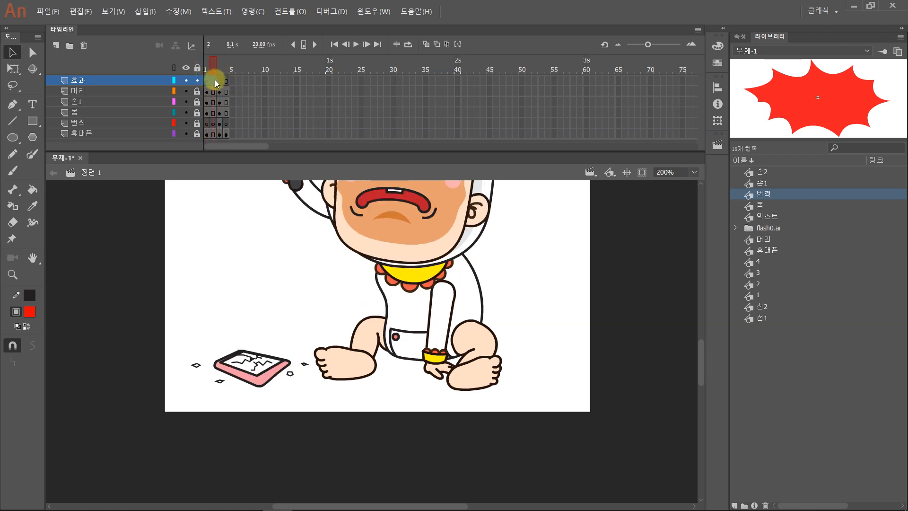
left_click(227, 83)
left_click(207, 82)
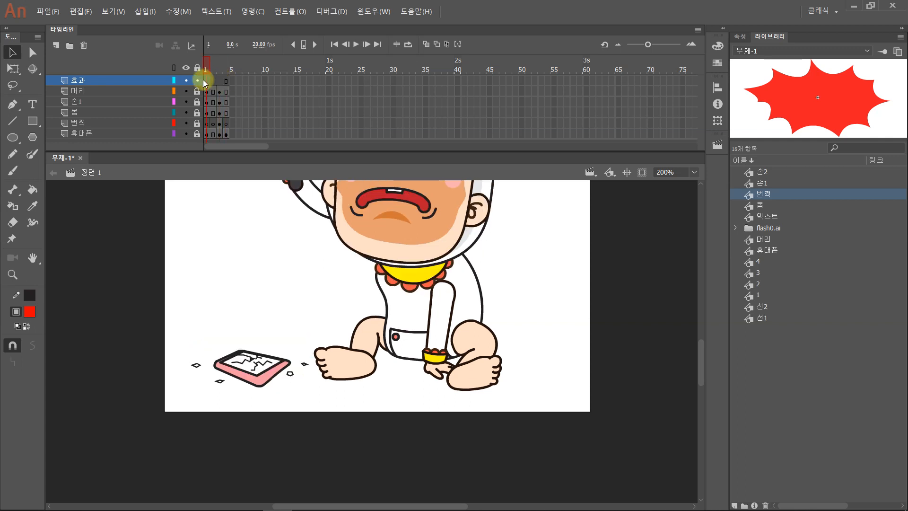
left_click(213, 84)
left_click(204, 83)
left_click(218, 82)
left_click(226, 84)
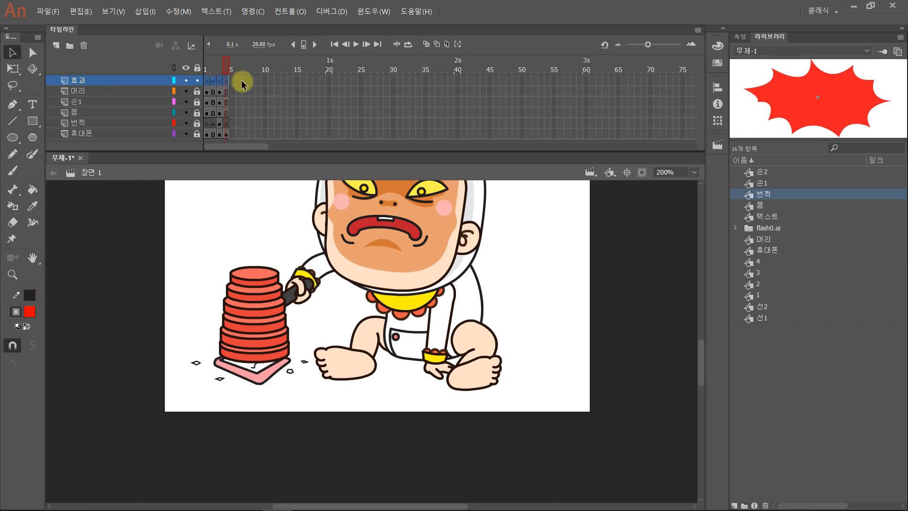
Place the 선1 motion-line symbol on frame 1 of the 효과 layer, just below the raised hammer
left_click(208, 59)
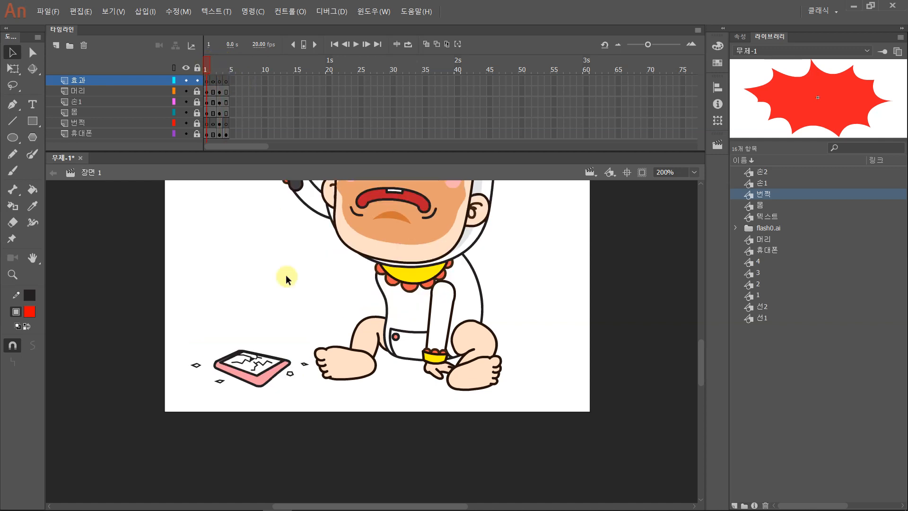
left_click_drag(245, 227, 216, 319)
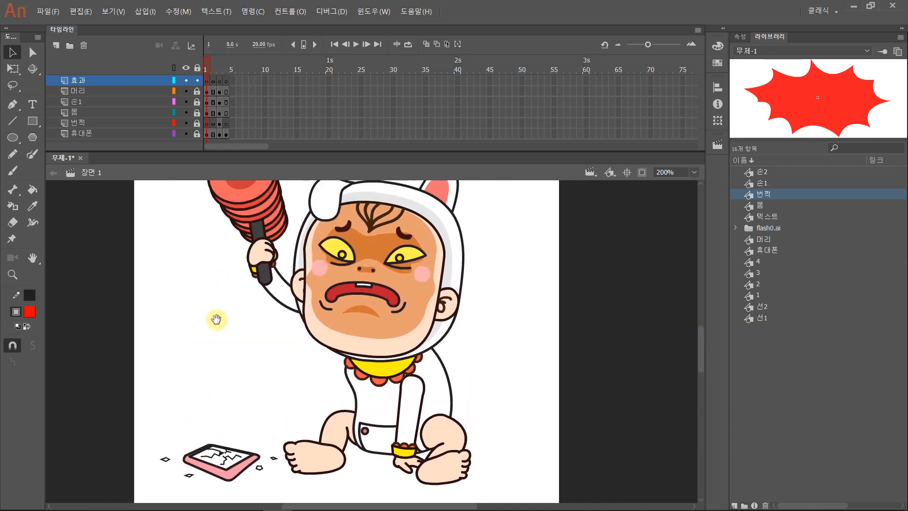
mouse_move(203, 71)
left_mouse_down()
mouse_move(215, 63)
mouse_move(202, 61)
mouse_move(205, 82)
left_mouse_up()
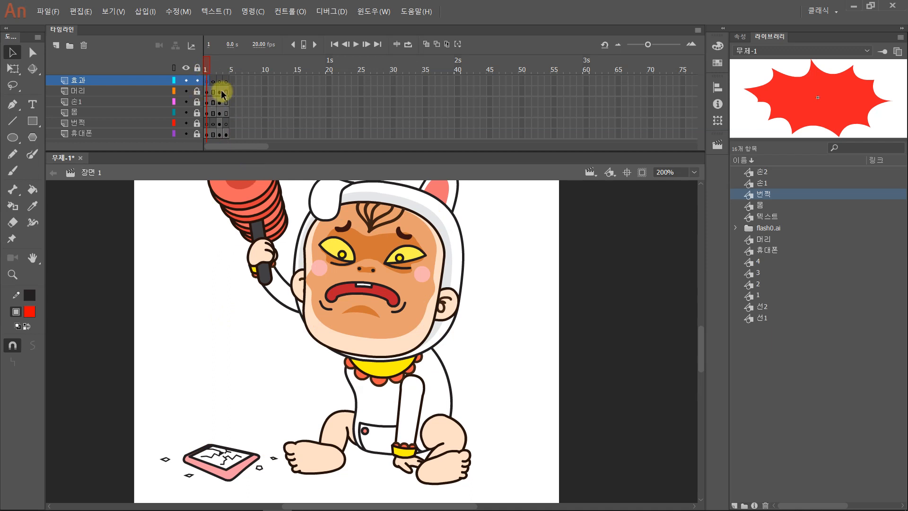
left_click(209, 80)
left_click_drag(772, 325, 274, 284)
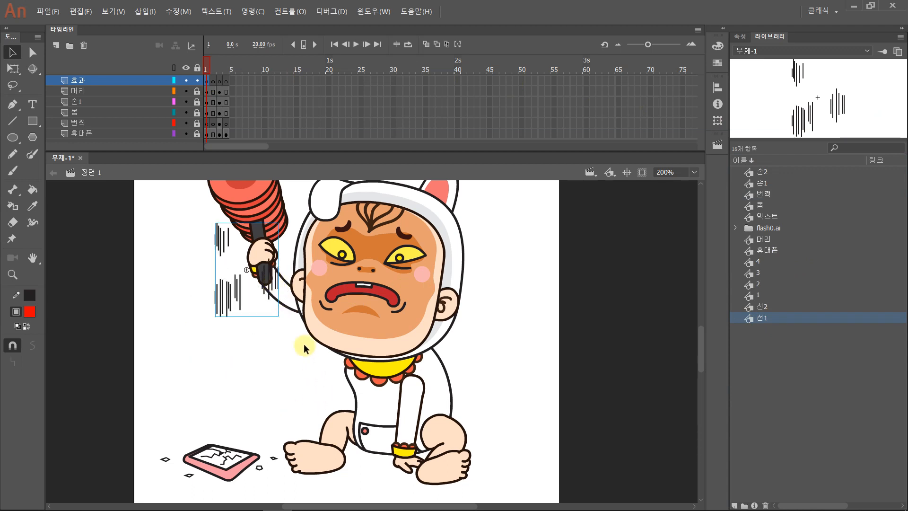
Place the 선2 motion-line symbol on frame 3 of the 효과 layer, above and around the lowered hammer
left_click_drag(205, 61, 220, 61)
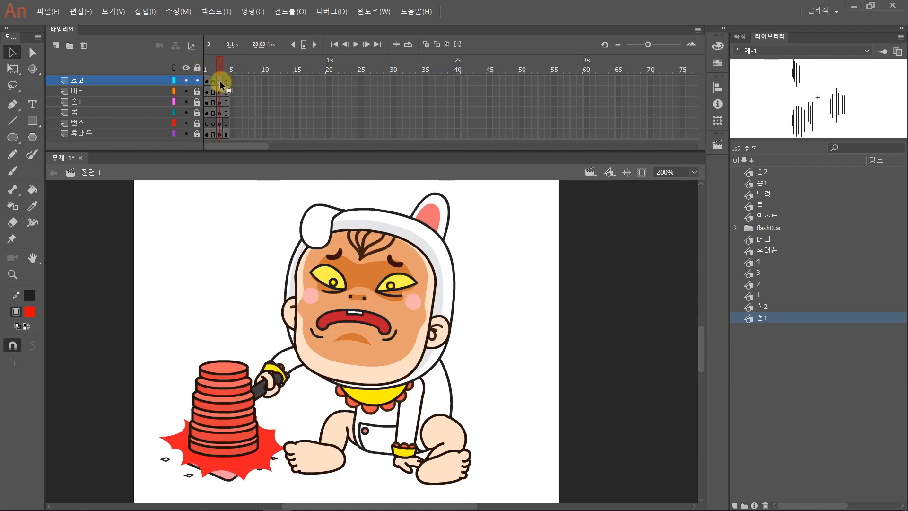
left_click_drag(750, 307, 187, 276)
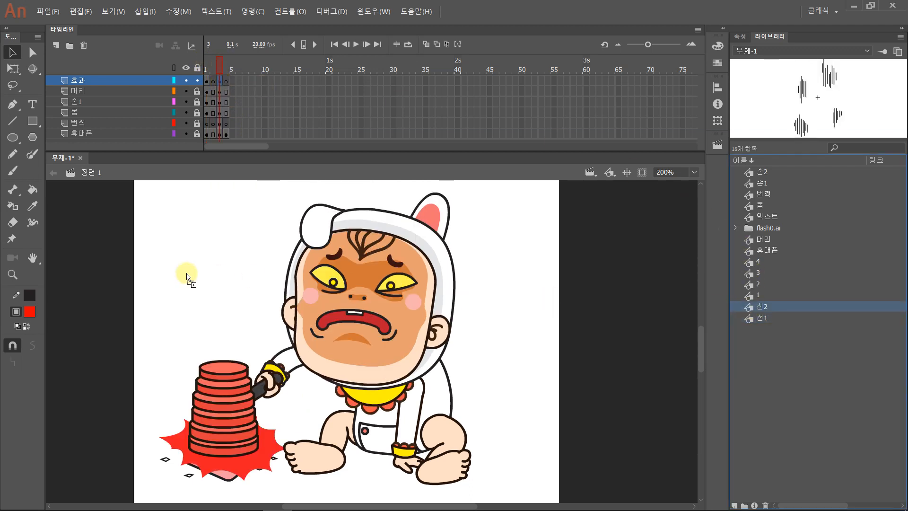
left_click_drag(207, 245, 245, 323)
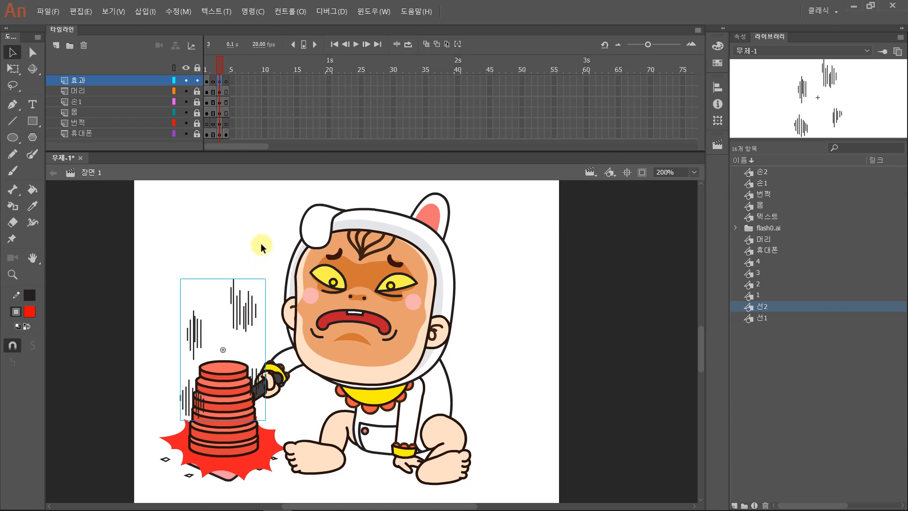
Lock the 효과 layer and preview the hammer animation with its motion lines in a test window
key("ctrl+Return")
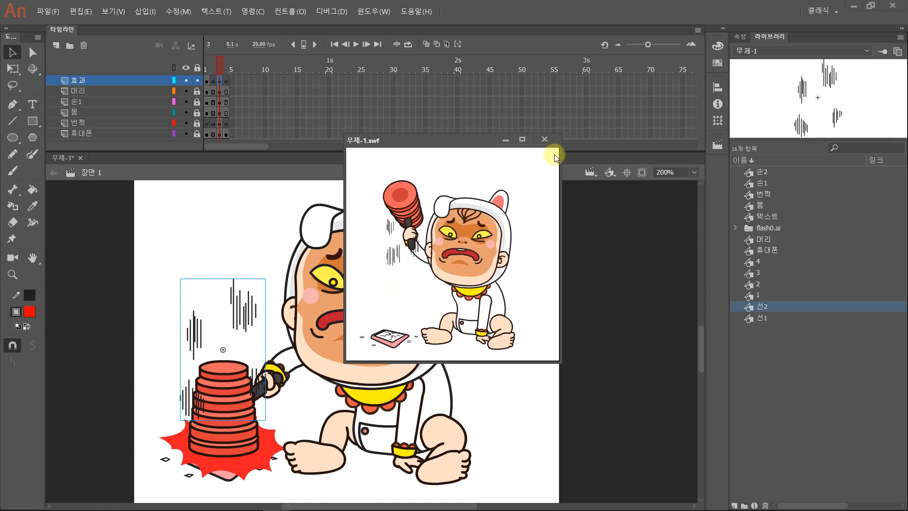
left_click(543, 139)
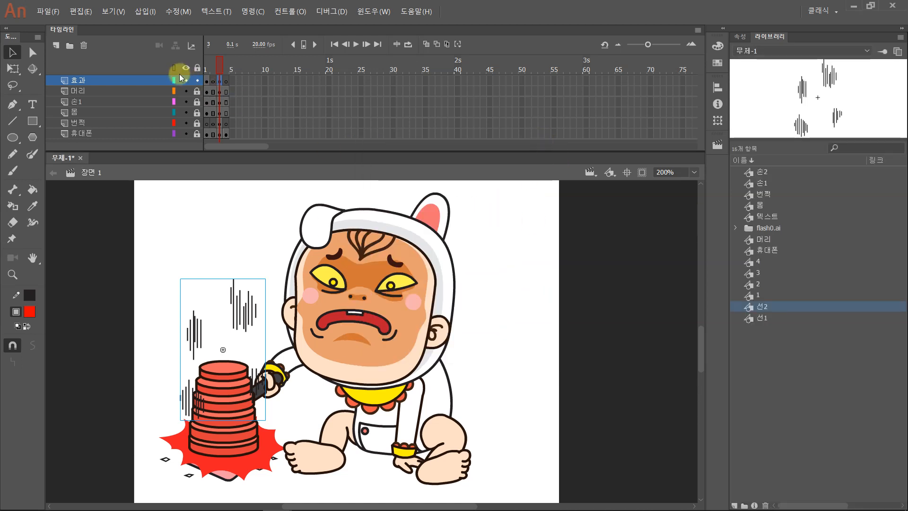
left_click(197, 81)
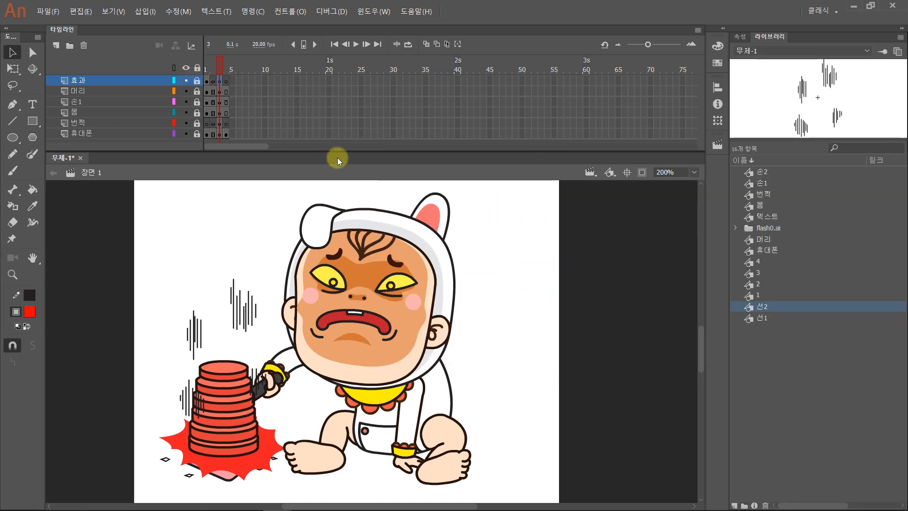
left_click_drag(336, 152, 338, 159)
key("ctrl+Return")
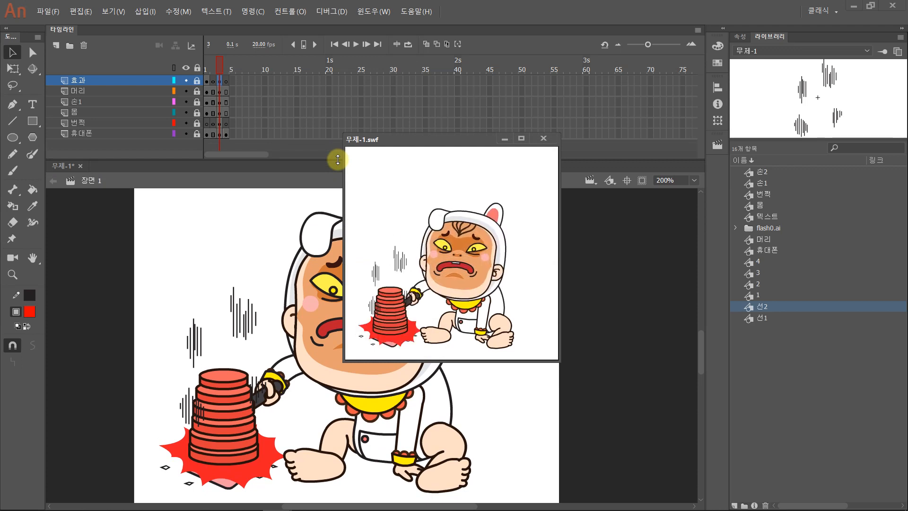
left_click(544, 137)
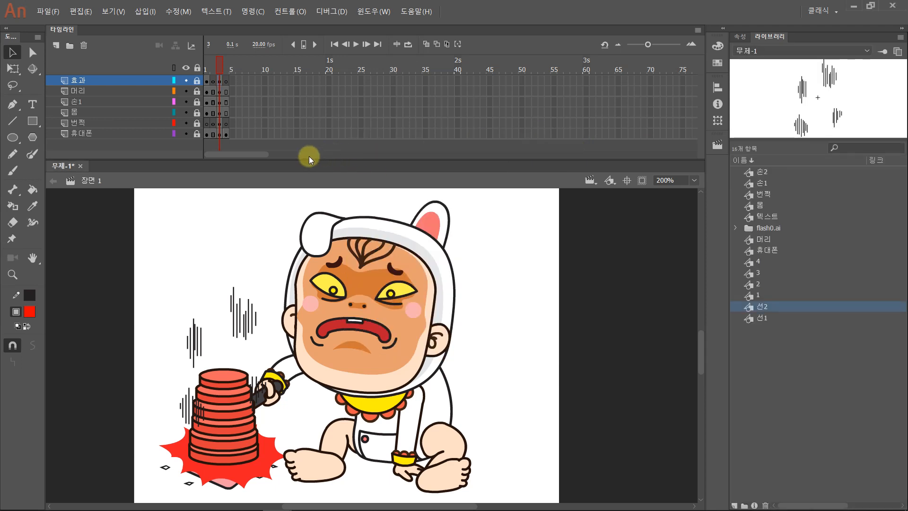
key("period")
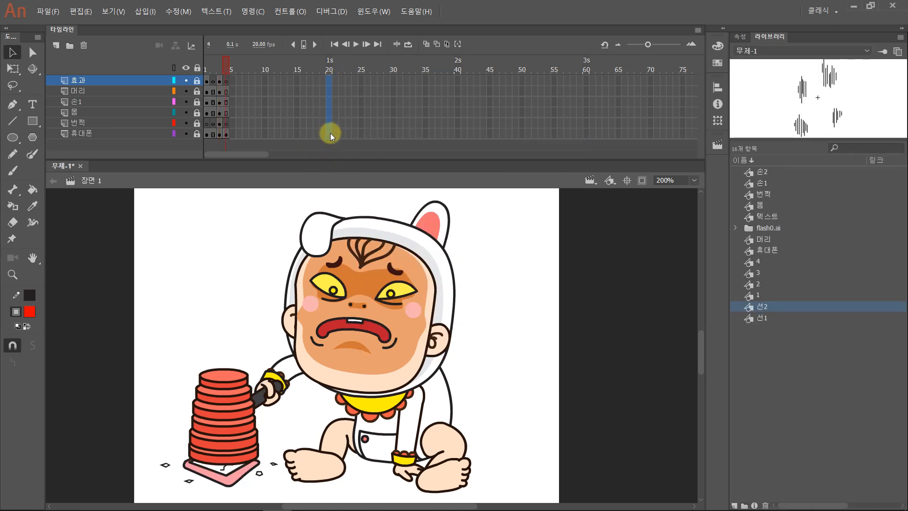
left_click_drag(330, 132, 328, 135)
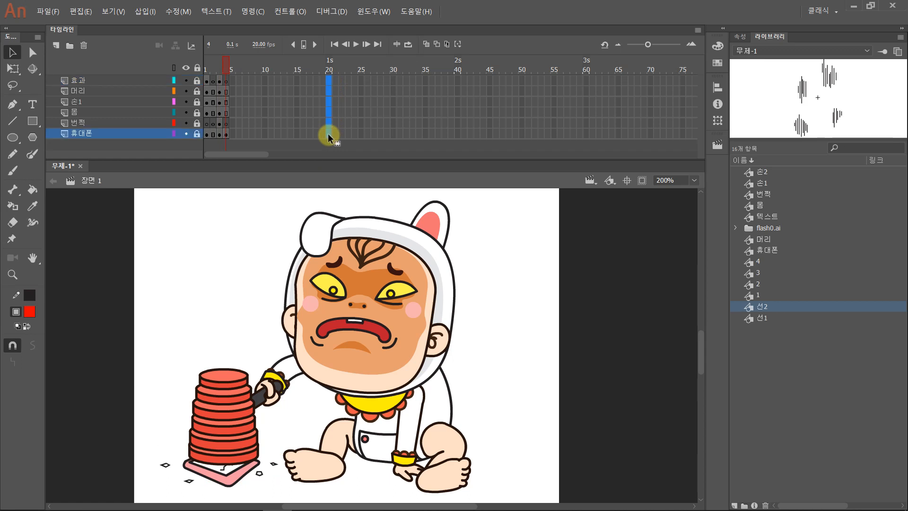
left_click(290, 149)
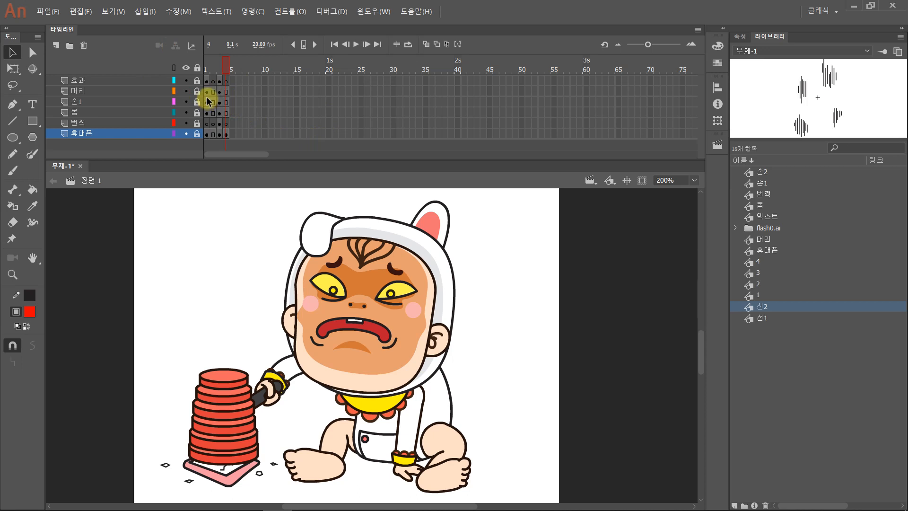
Duplicate frames 1 to 4 of all six layers into frames 5 to 8 and 9 to 12
left_click(207, 82)
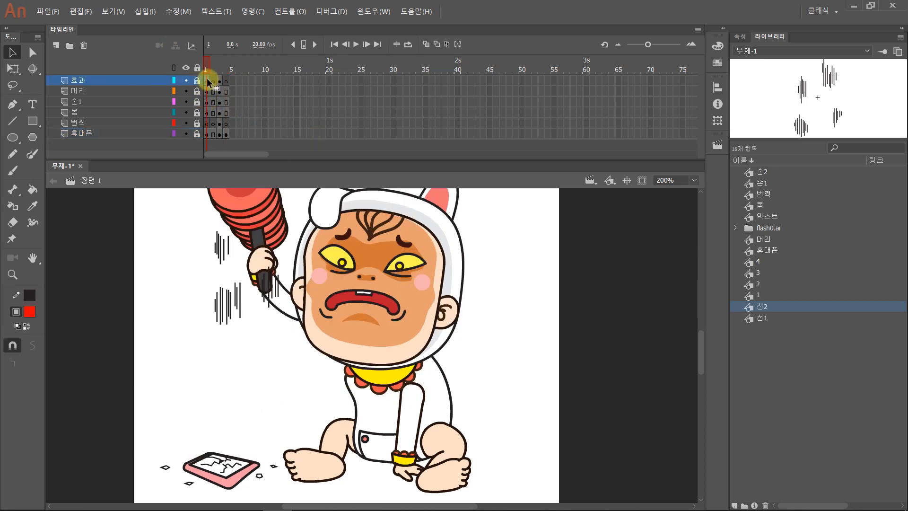
left_click(227, 136, "shift")
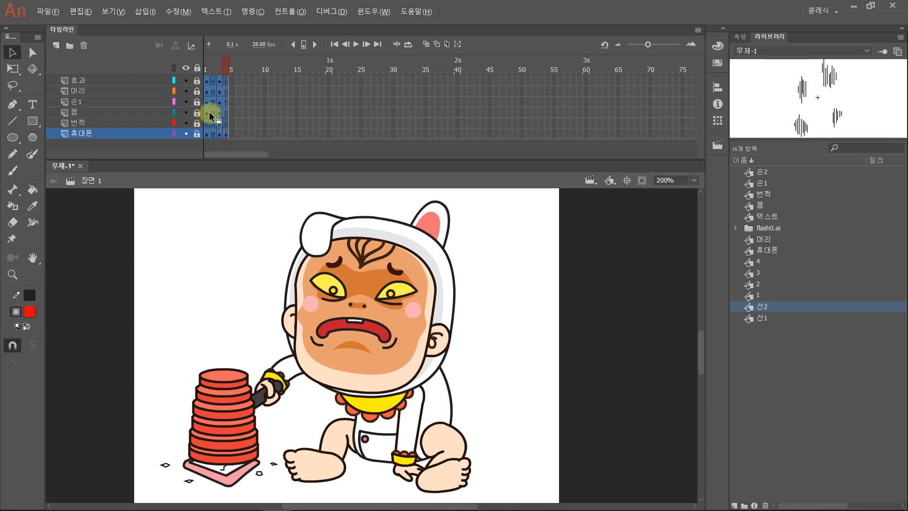
left_click_drag(209, 111, 266, 110)
left_click(264, 60)
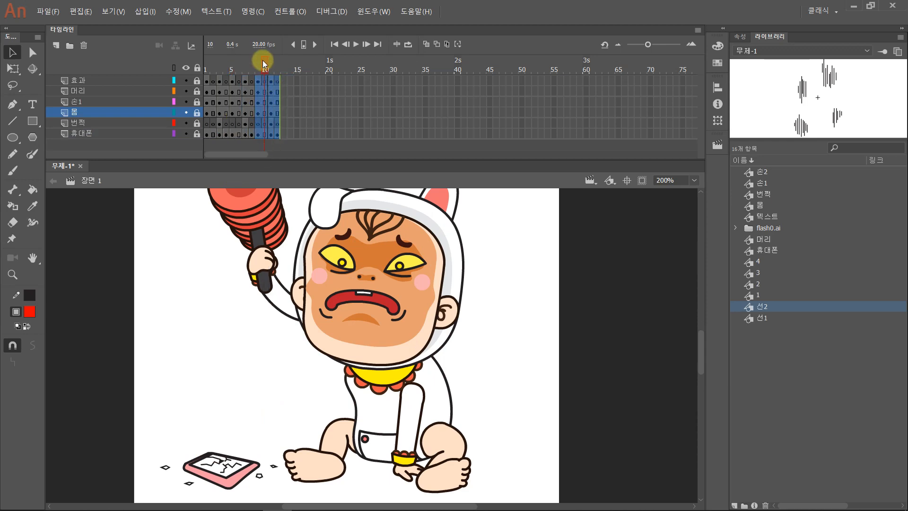
Duplicate frames 9 and 10 of all six layers into frames 13 and 14
left_click_drag(264, 60, 329, 137)
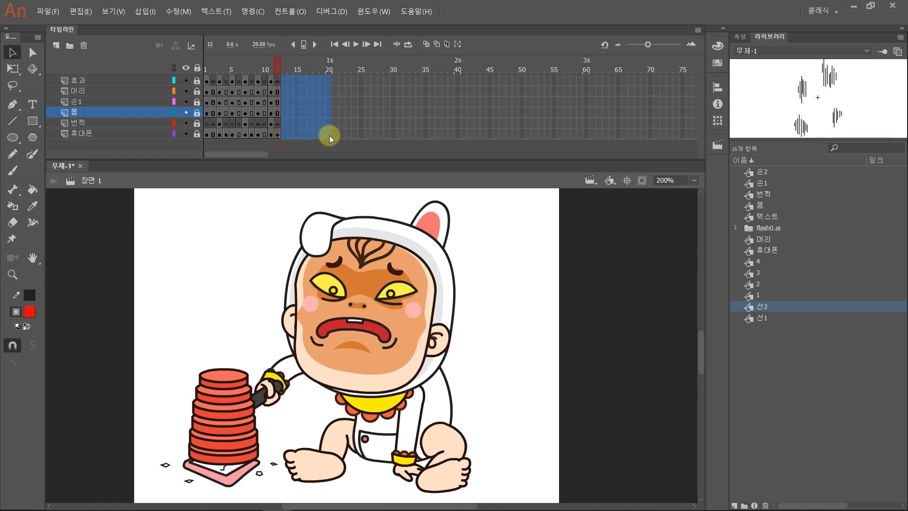
left_click(329, 135)
left_click(258, 84)
left_click_drag(258, 84, 263, 136)
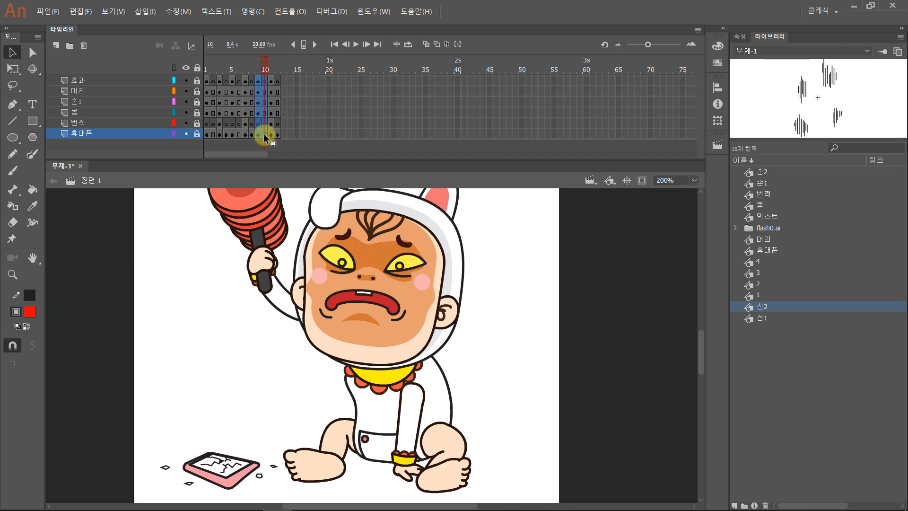
left_click(257, 82)
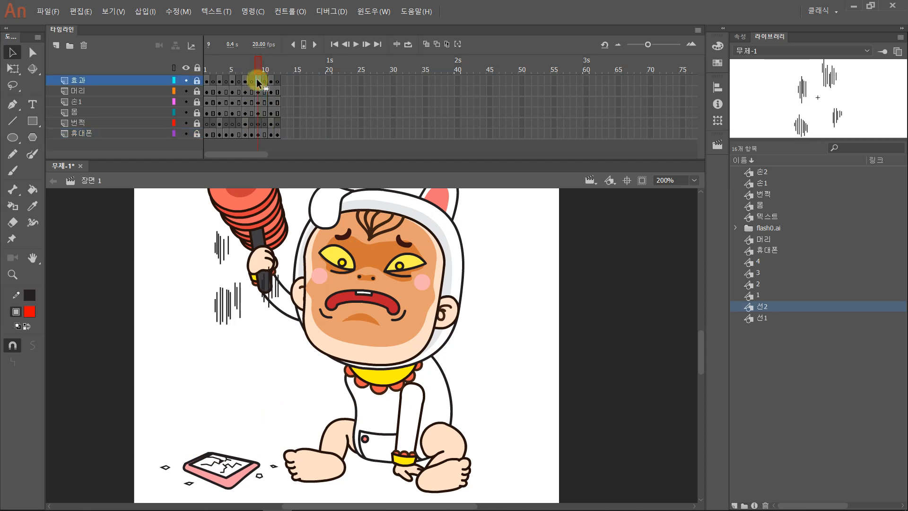
left_click_drag(263, 81, 263, 142)
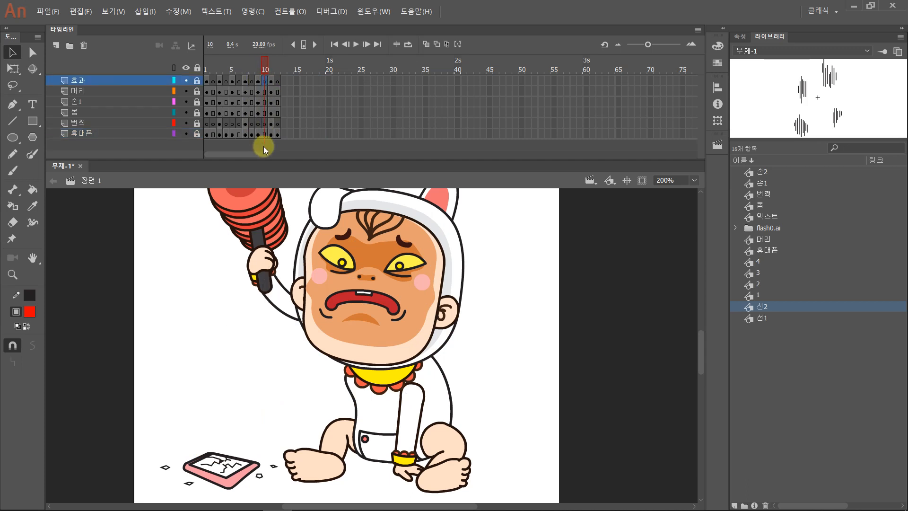
left_click(257, 81)
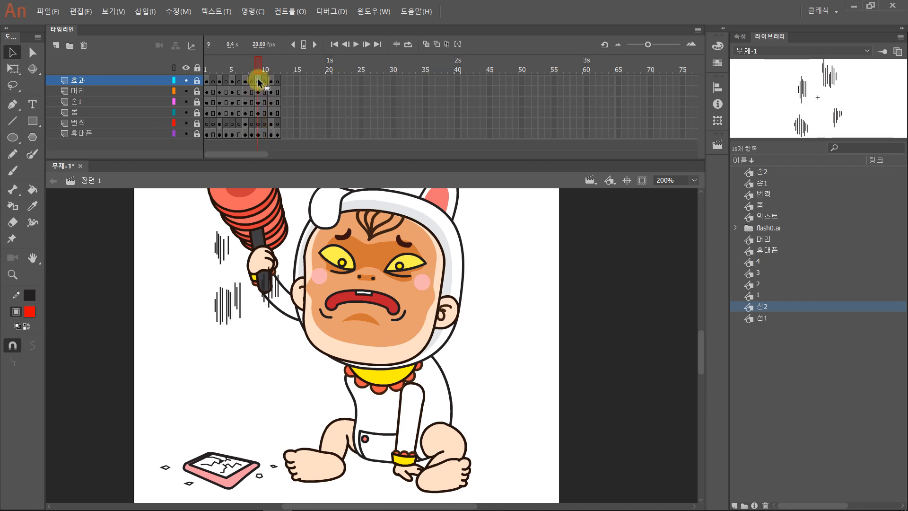
left_click(259, 82)
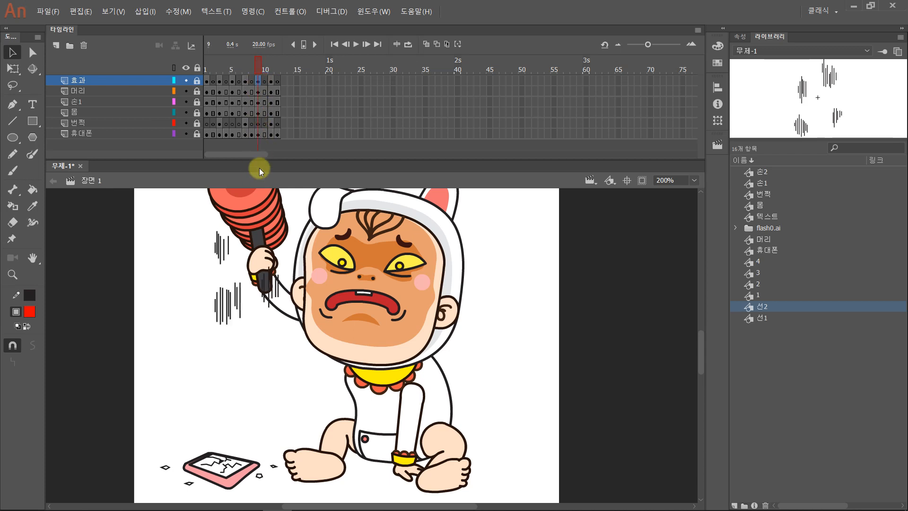
left_click(264, 134, "shift")
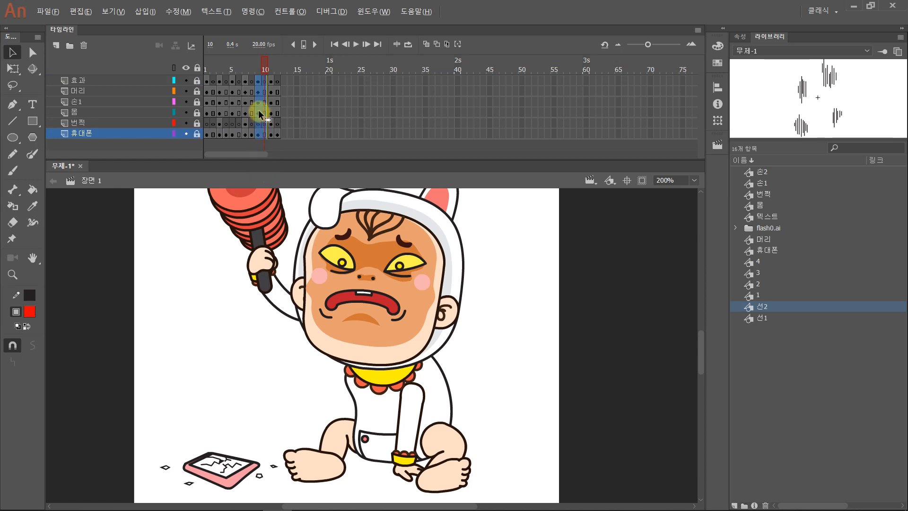
left_click_drag(259, 113, 283, 112)
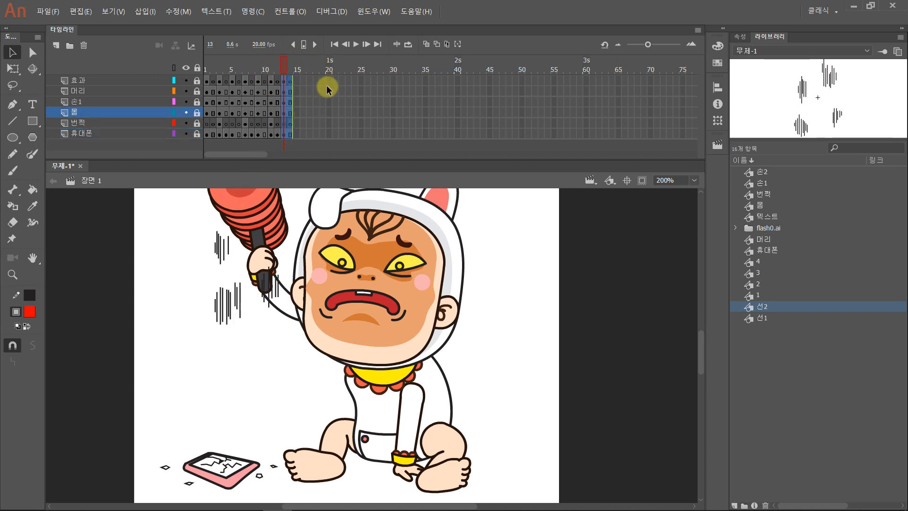
Extend all six layers to frame 20 and preview the animation in a test window
key("period")
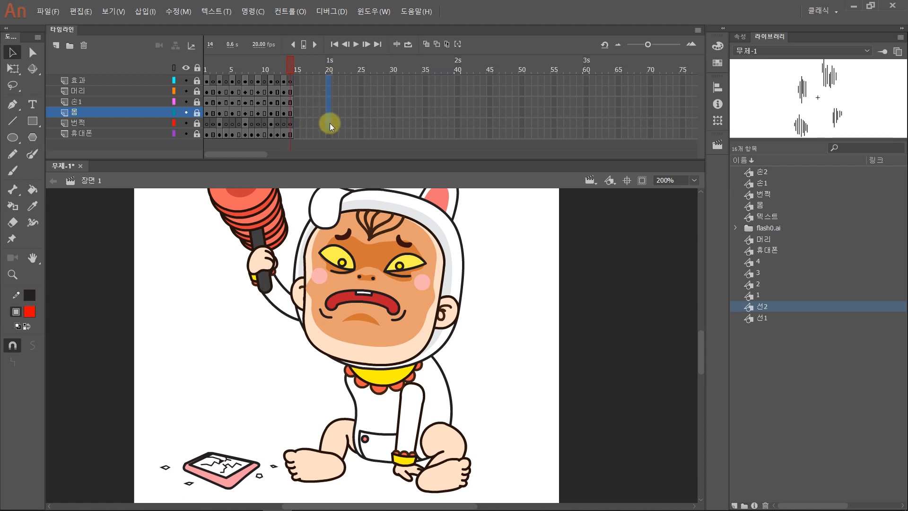
left_click_drag(331, 135, 331, 133)
key("F5")
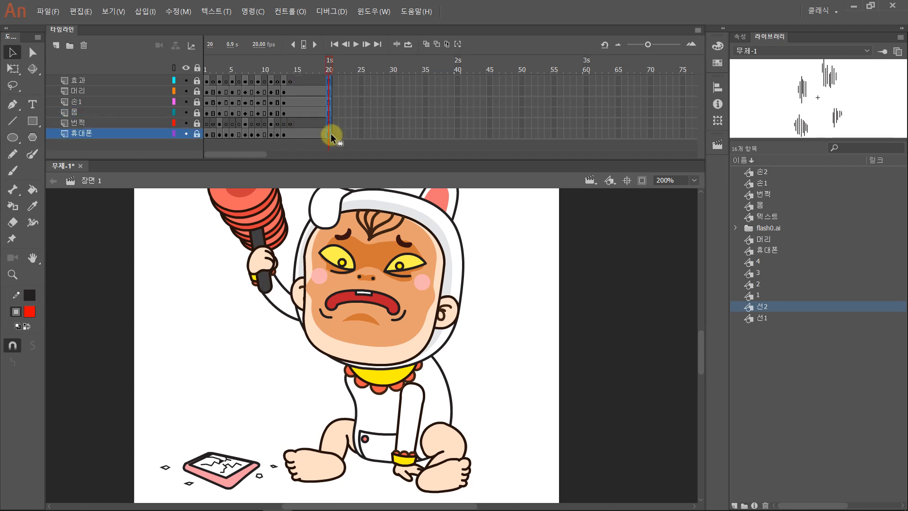
left_click_drag(333, 59, 330, 81)
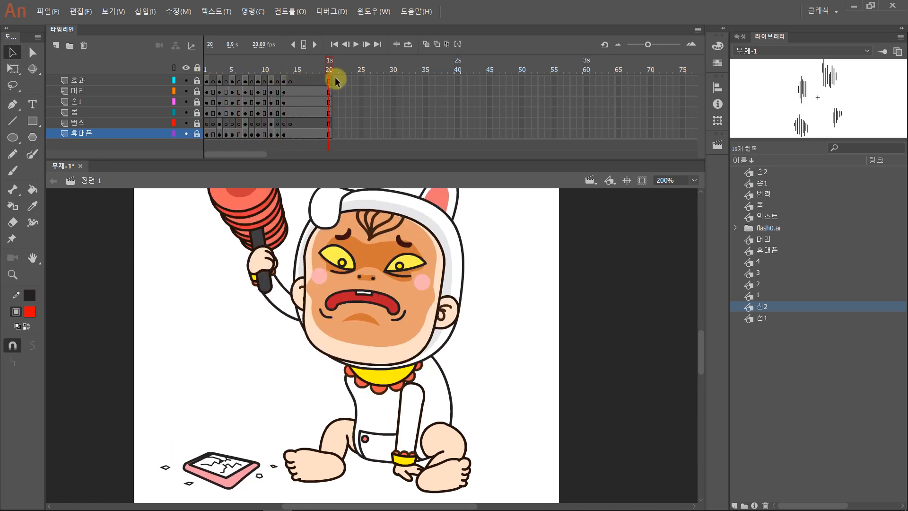
key("ctrl+Return")
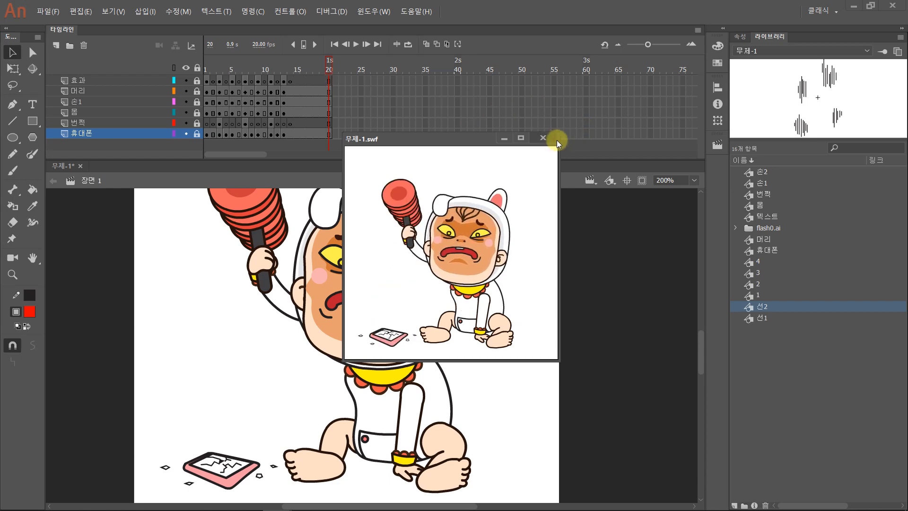
left_click(543, 138)
Delete the motion lines from frame 1 of the 효과 layer and lock the layer again
left_click_drag(331, 61, 201, 66)
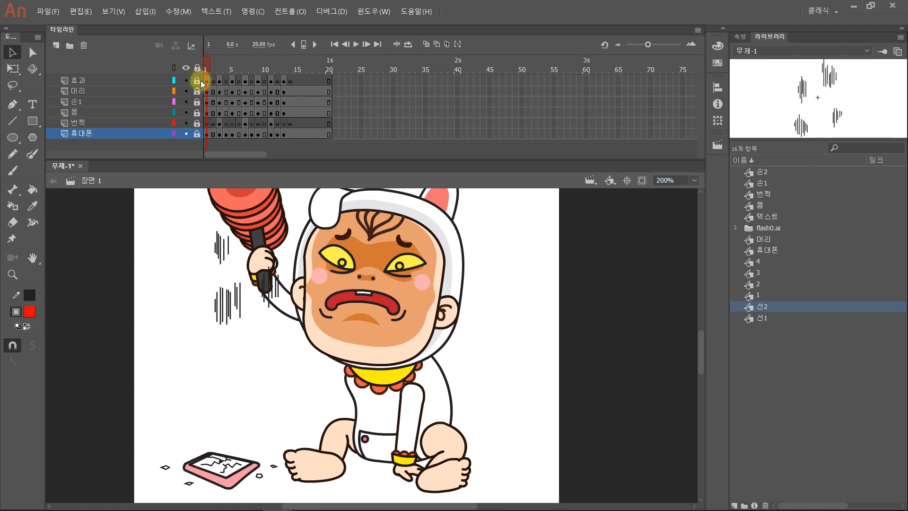
left_click(197, 81)
left_click(207, 82)
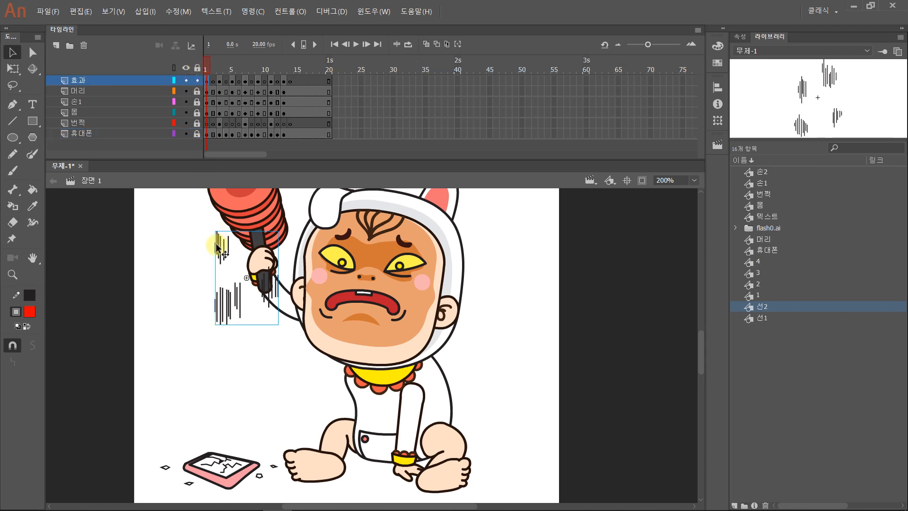
left_click(187, 244)
left_click_drag(225, 286, 225, 287)
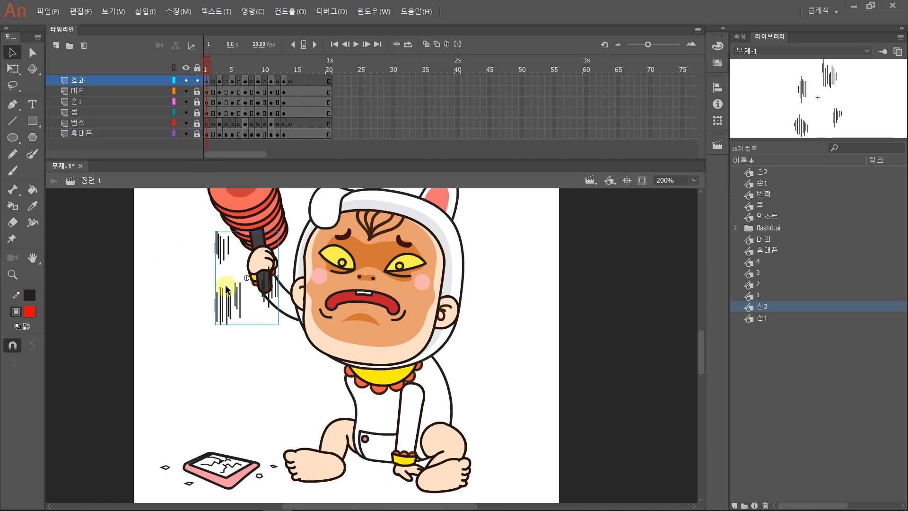
key("Delete")
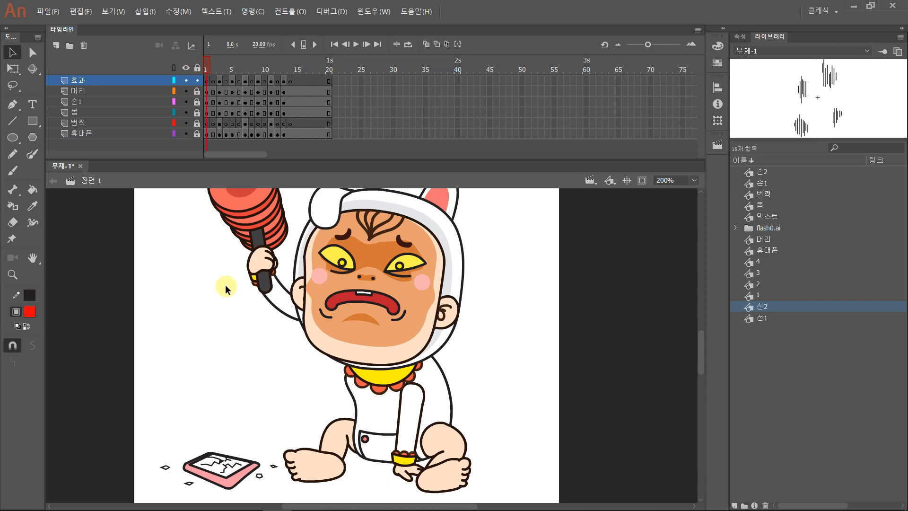
left_click(197, 81)
Unlock the 머리 layer and convert its frames 13 to 20 into individual keyframes
left_click_drag(242, 68, 325, 67)
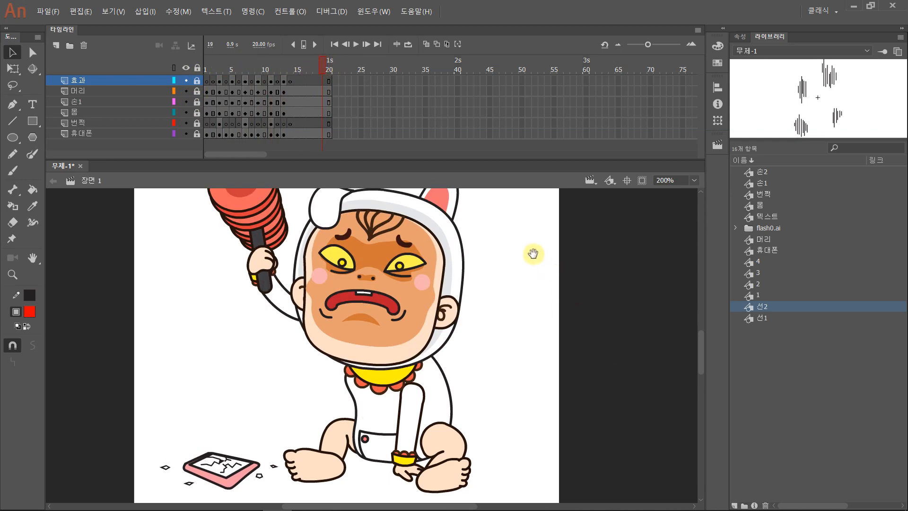
scroll(533, 265, "up", 2)
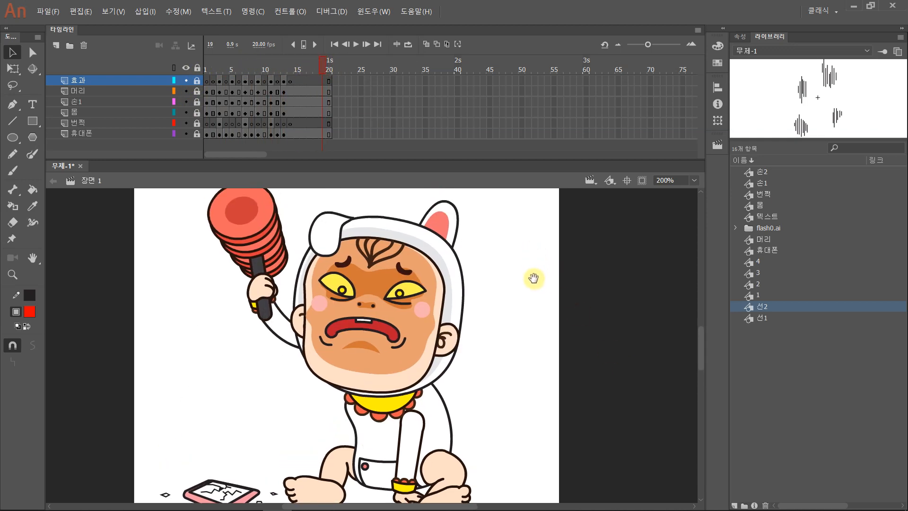
left_click(197, 91)
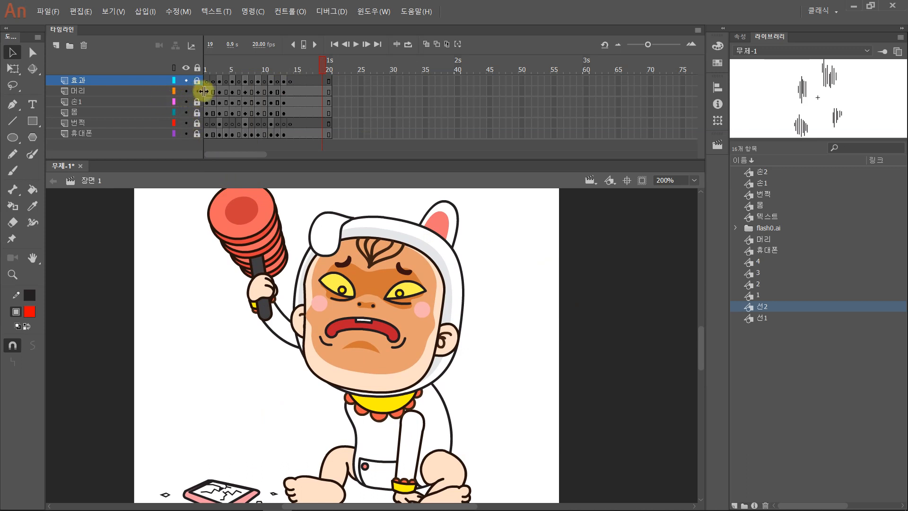
left_click(283, 93)
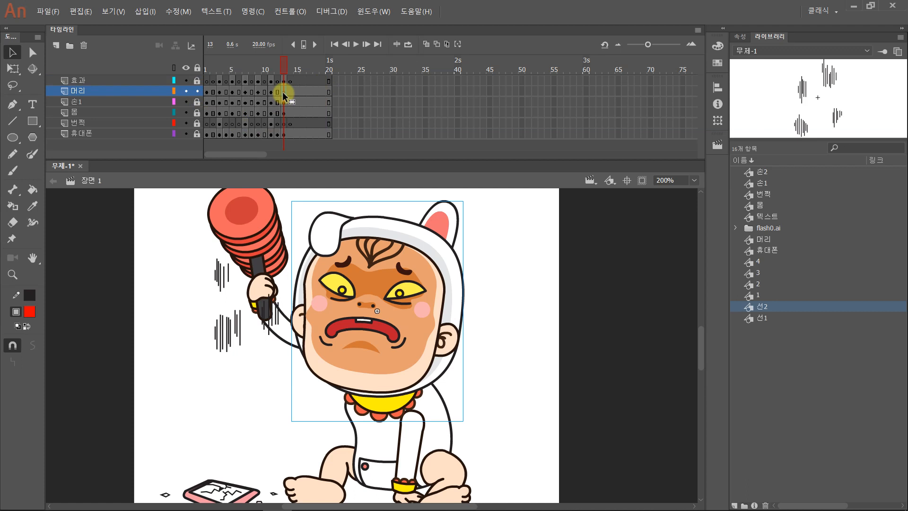
left_click_drag(284, 96, 330, 90)
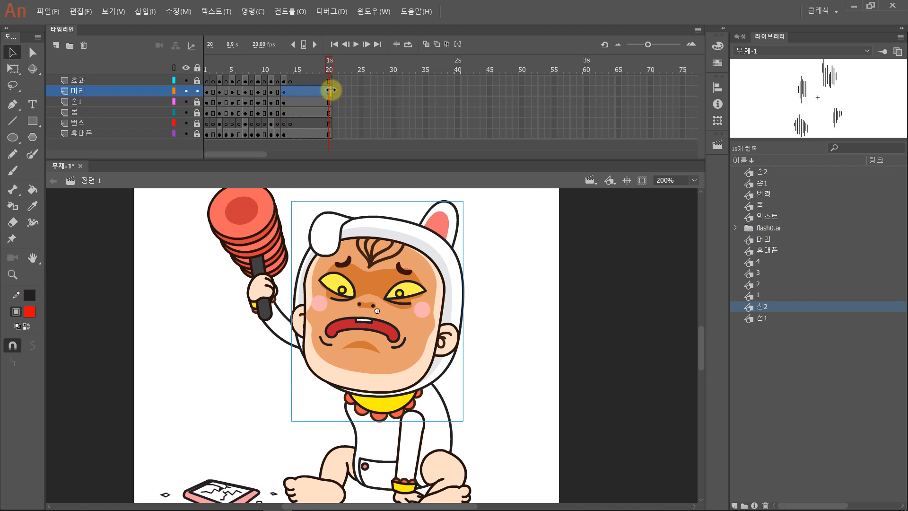
key("F6")
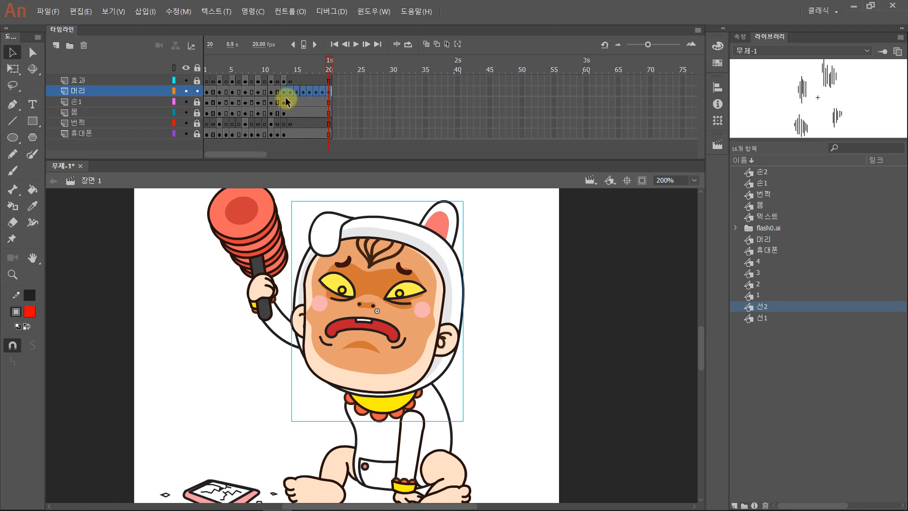
Nudge the head 2 pixels to the right on frames 13, 15, 17 and 19 of the 머리 layer
left_click_drag(285, 97, 326, 91)
left_click(284, 91)
left_click_drag(282, 91, 284, 97)
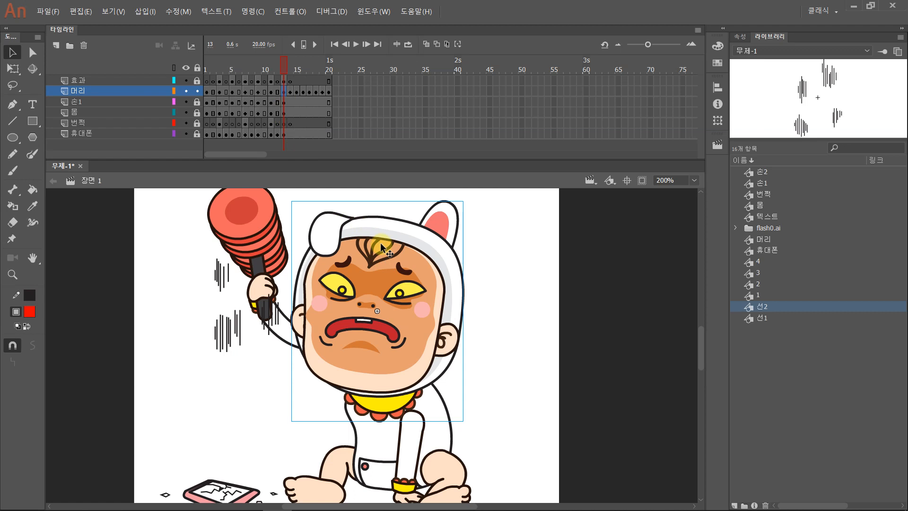
key("Right")
key("Right")
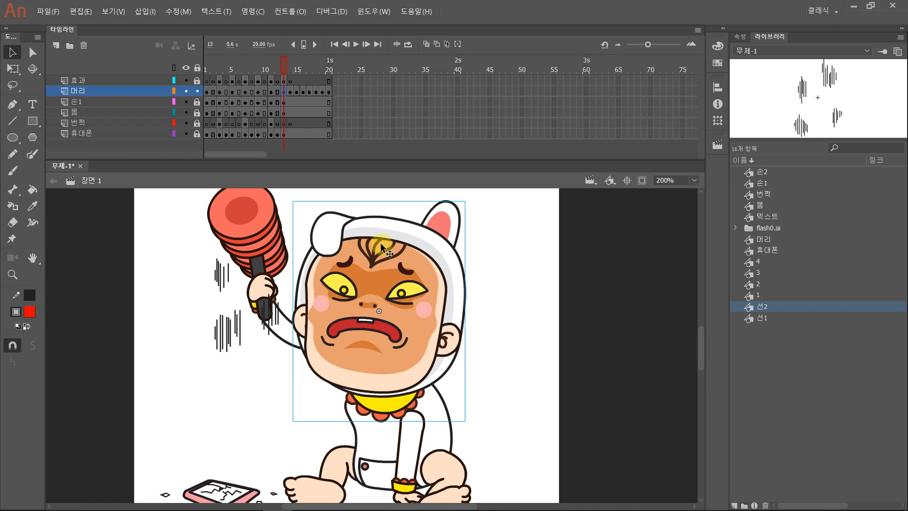
left_click(297, 96)
key("Right")
key("Right")
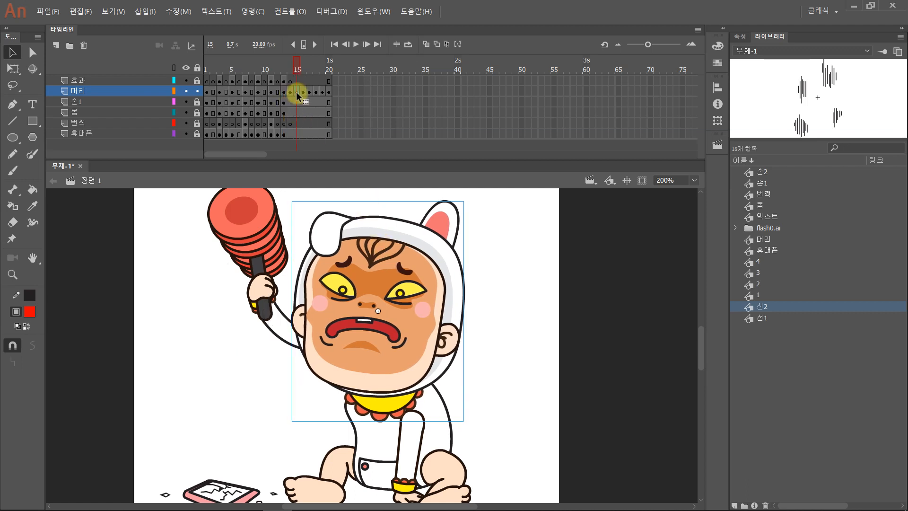
left_click(311, 94)
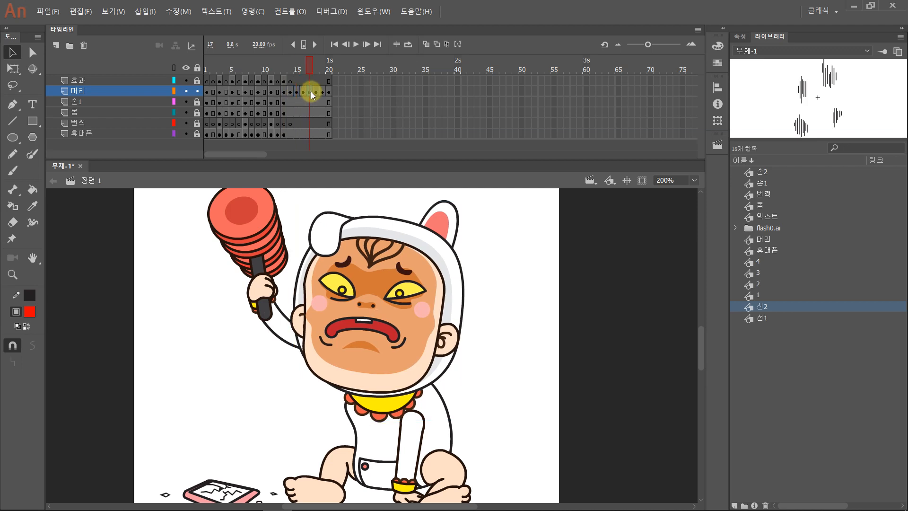
key("Right")
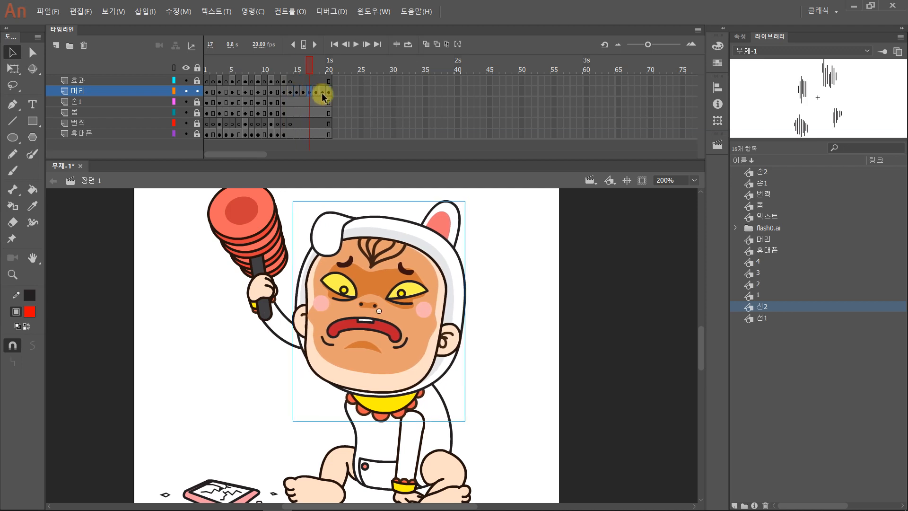
left_click(324, 93)
key("Right")
key("Right")
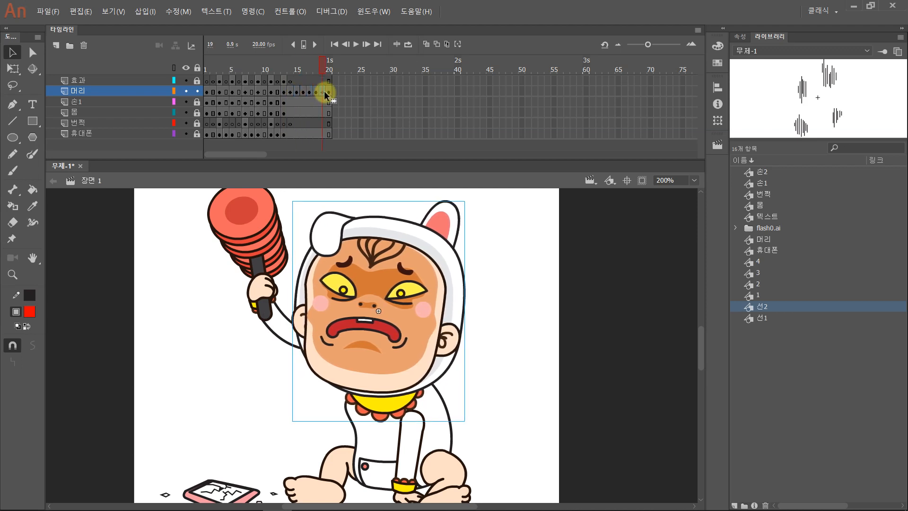
mouse_move(331, 64)
left_mouse_down()
mouse_move(274, 63)
mouse_move(333, 67)
left_mouse_up()
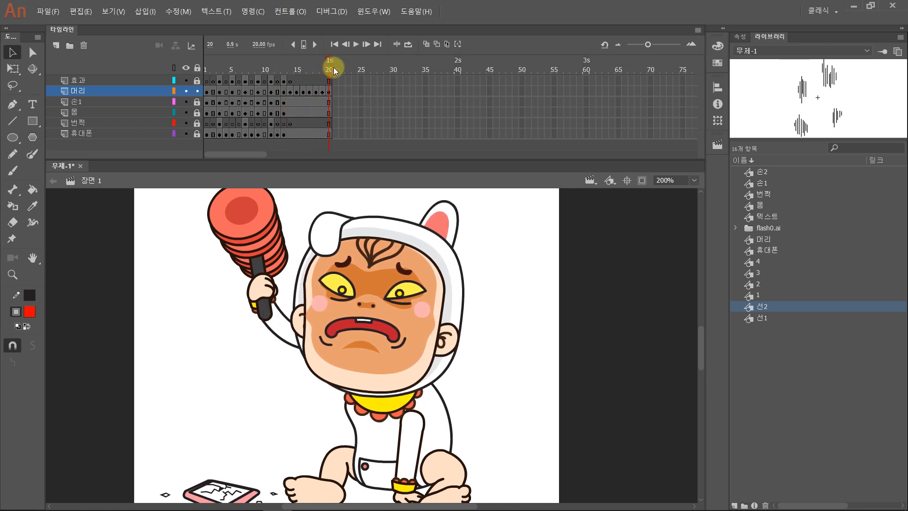
Lock the 머리 layer, unlock the 손1 layer and convert its frames 13 to 20 into individual keyframes
left_click(196, 101)
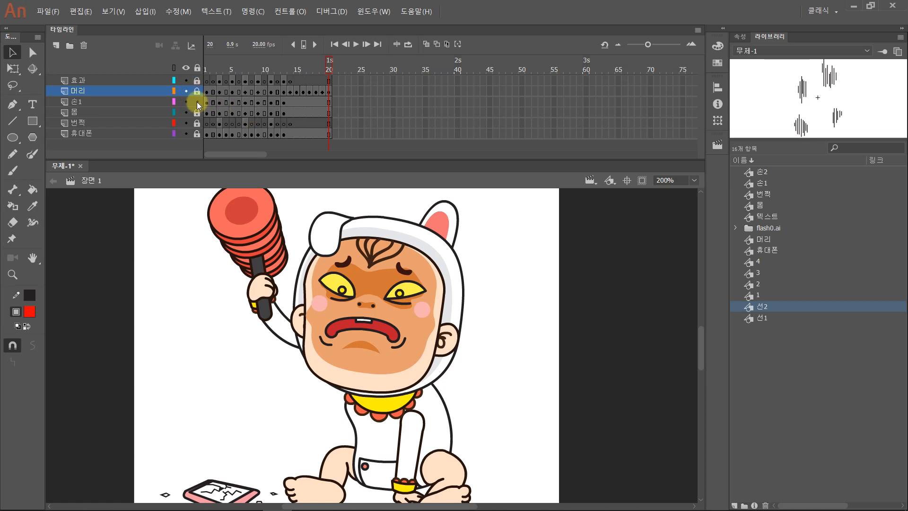
left_click(283, 102)
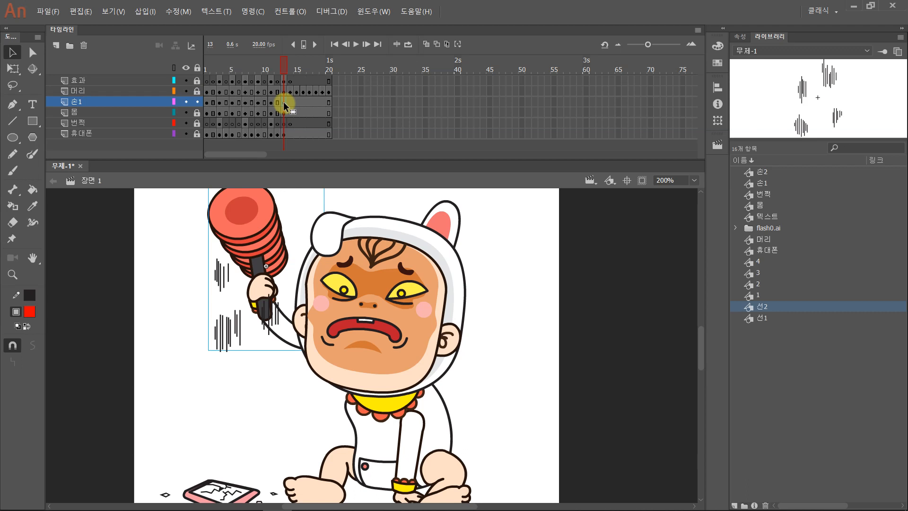
left_click_drag(284, 104, 329, 104)
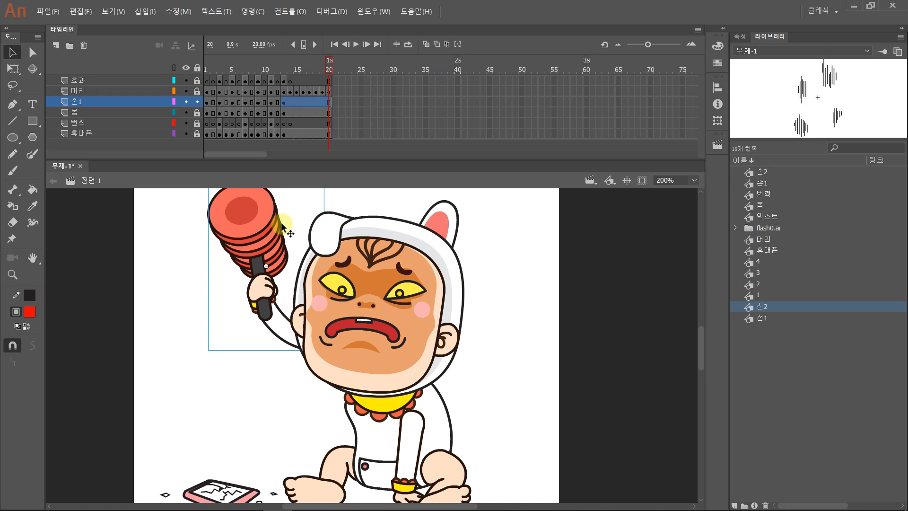
key("F6")
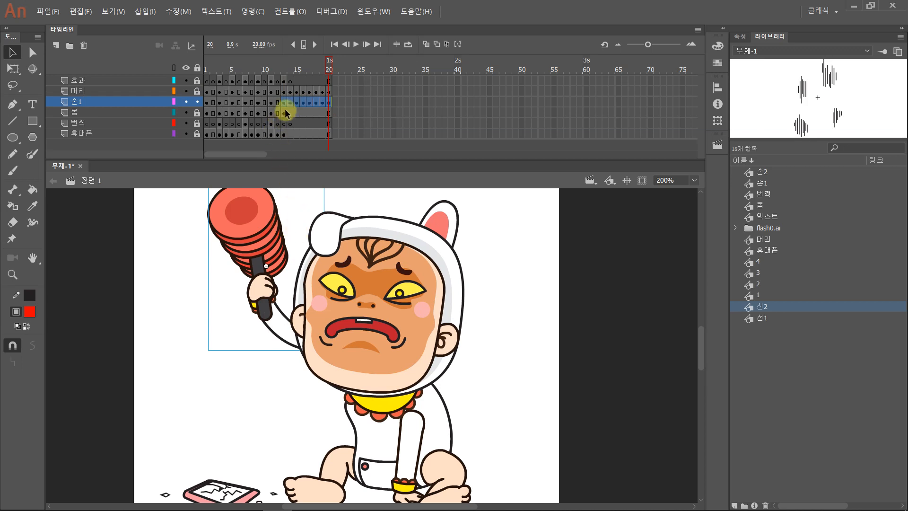
left_click(284, 64)
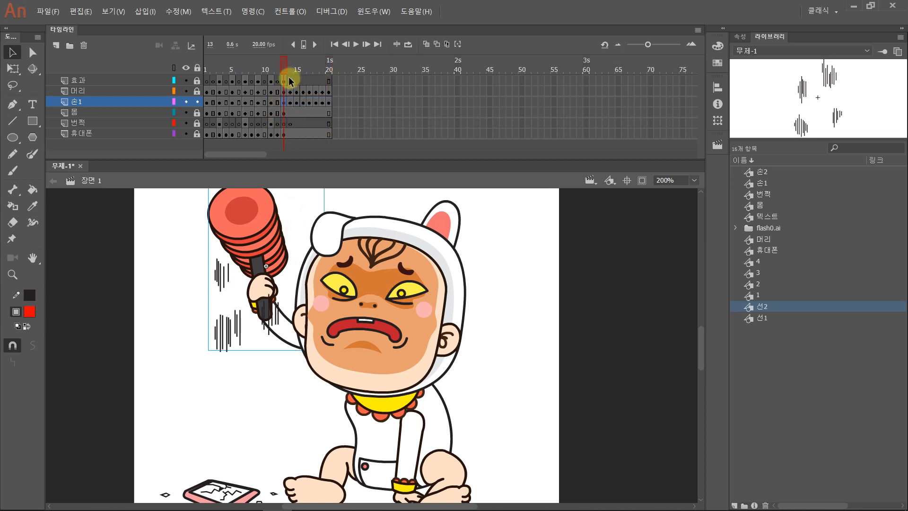
mouse_move(285, 64)
left_mouse_down()
mouse_move(324, 62)
mouse_move(287, 62)
left_mouse_up()
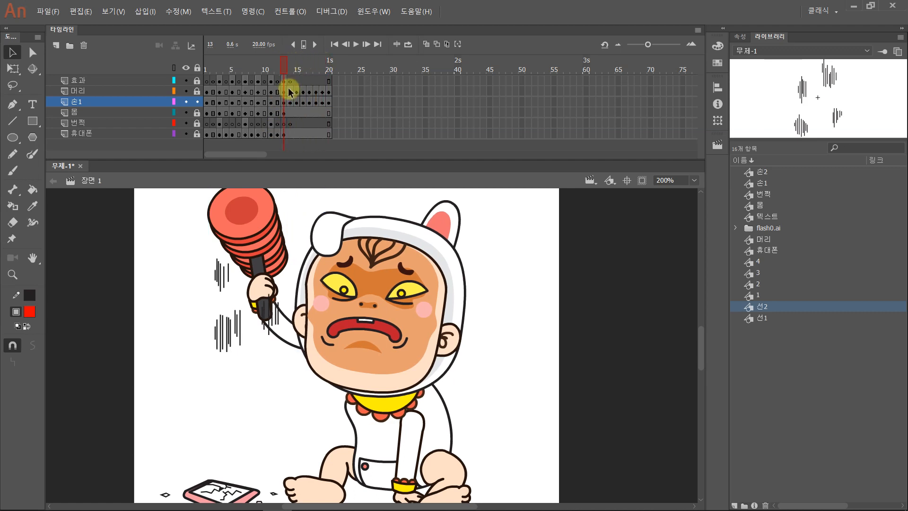
Nudge the hammer arm 2 pixels to the left on frames 13, 15 and 17 of the 손1 layer
left_click(284, 102)
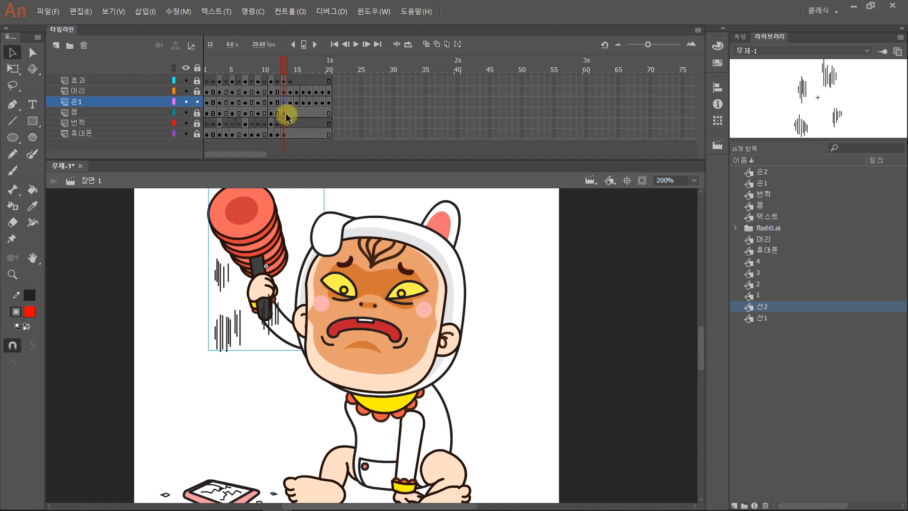
key("Left")
key("Left")
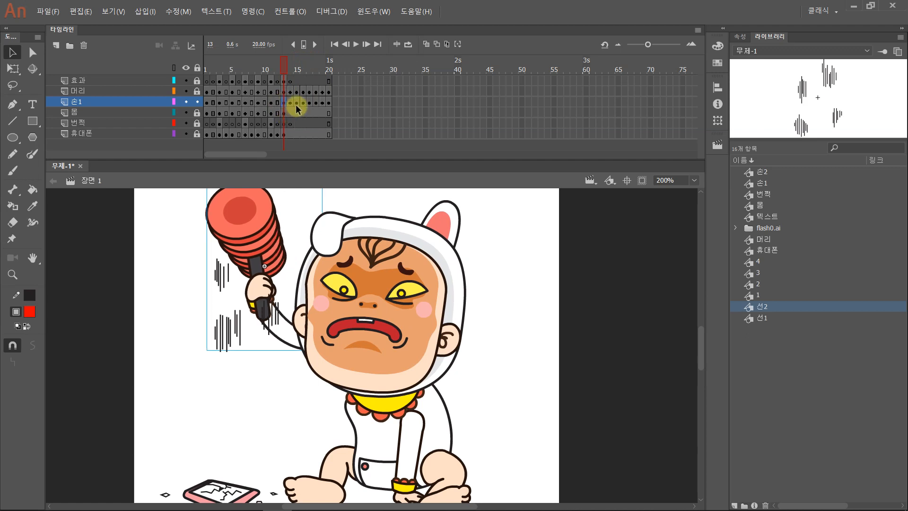
left_click(298, 102)
key("Left")
key("Left")
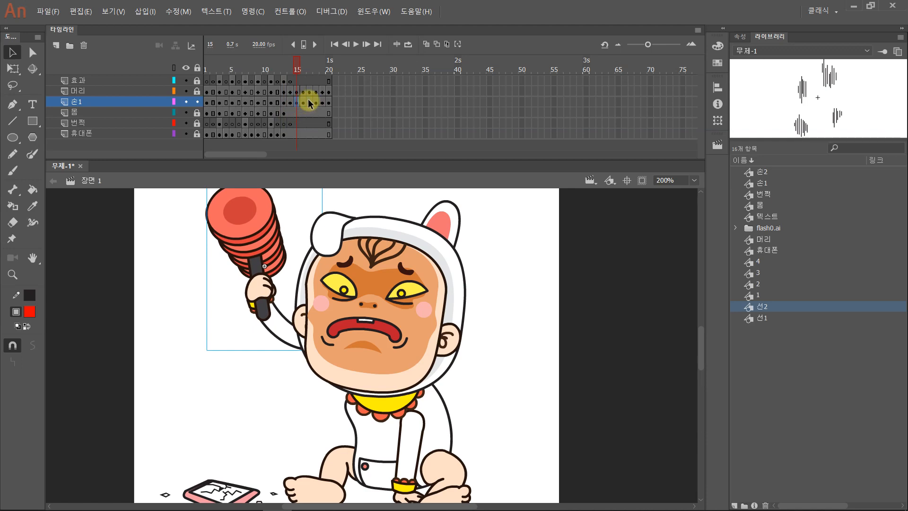
left_click(308, 102)
key("Left")
key("Left")
key("Left")
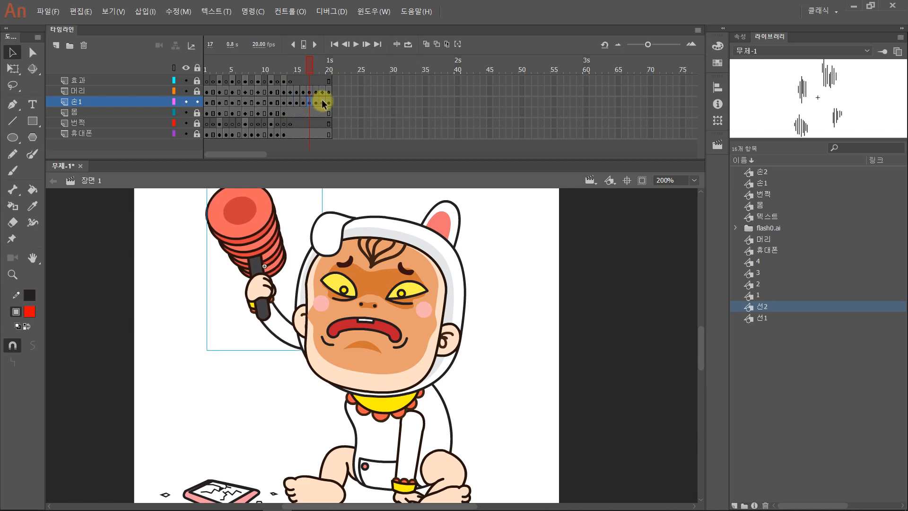
Scrub through the timeline, test the movie in the preview player, close it and lock the 손1 layer
left_click_drag(320, 71, 257, 59)
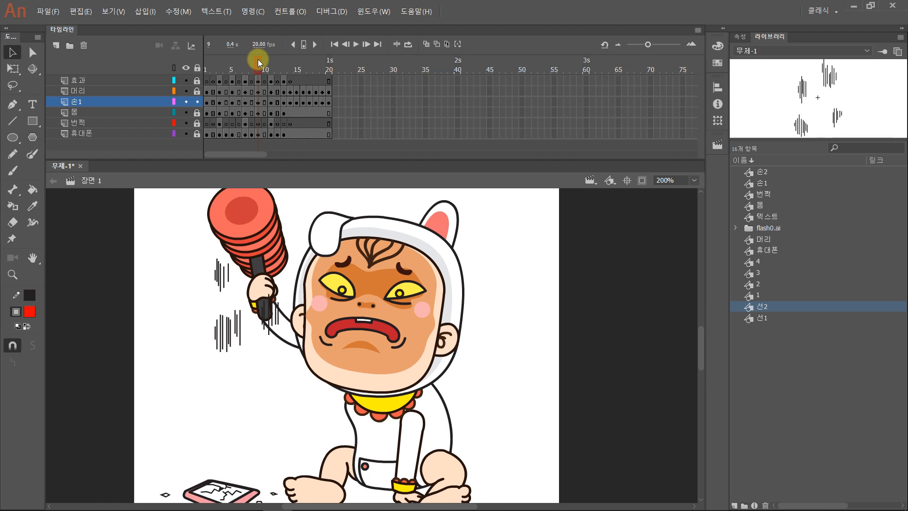
key("ctrl+Return")
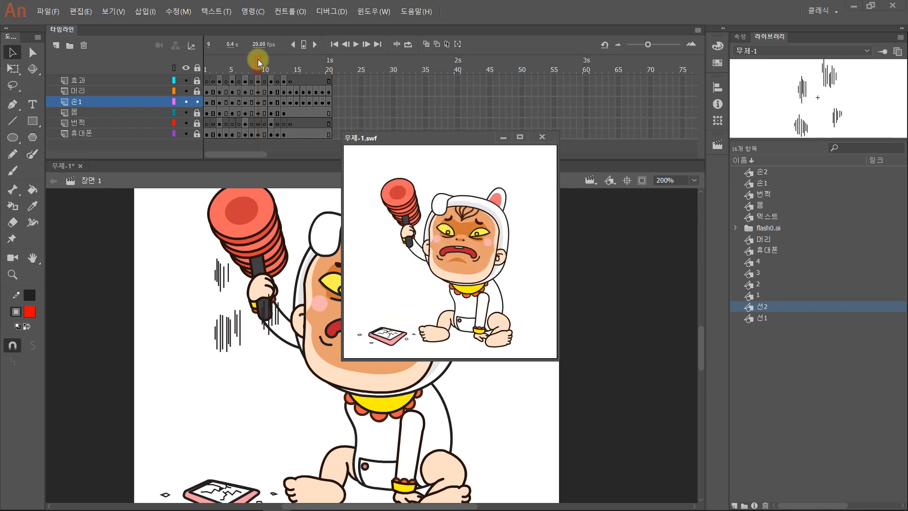
left_click(542, 137)
left_click(197, 102)
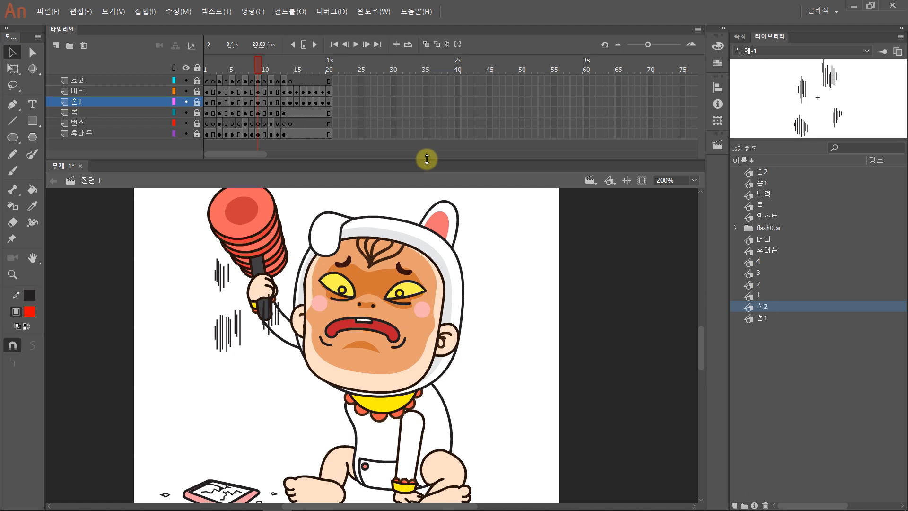
Examine the flame symbols 1, 2, 3 and 4 in the library
left_click(746, 295)
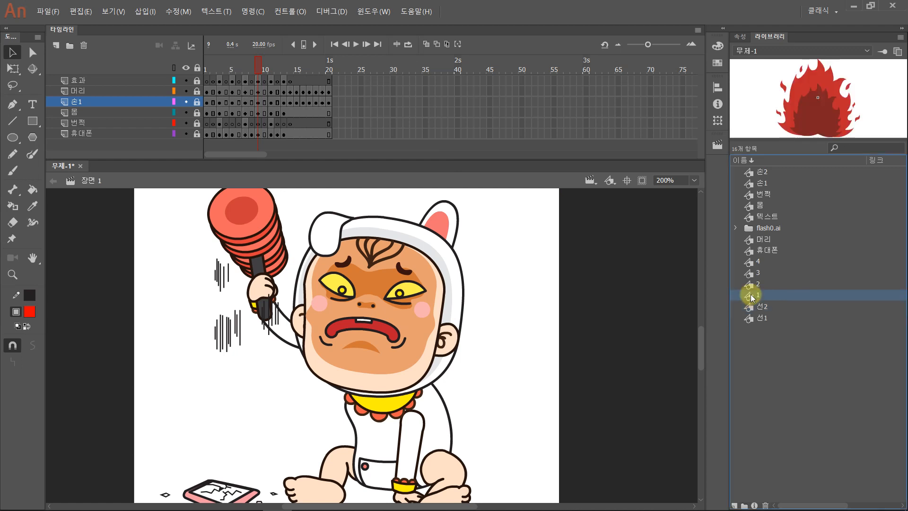
left_click(747, 284)
left_click(748, 273)
left_click(748, 263)
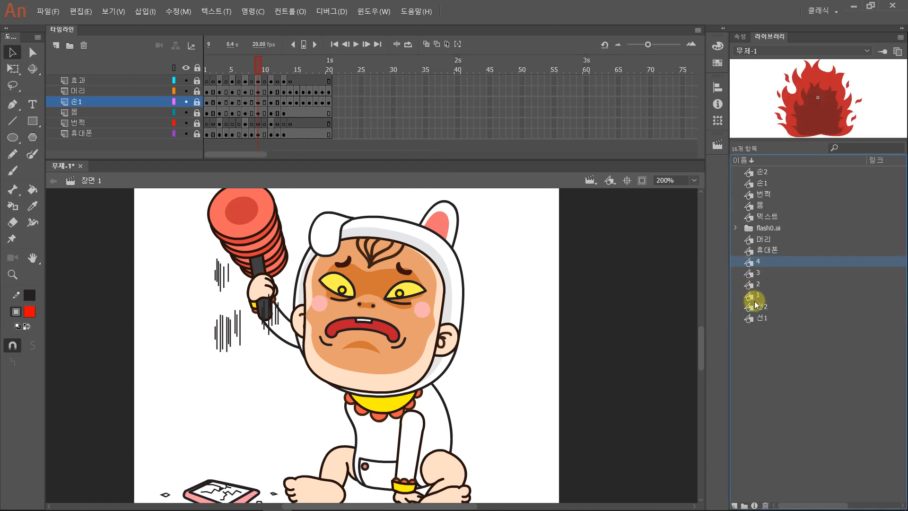
left_click(751, 293)
left_click(749, 284)
left_click(749, 275)
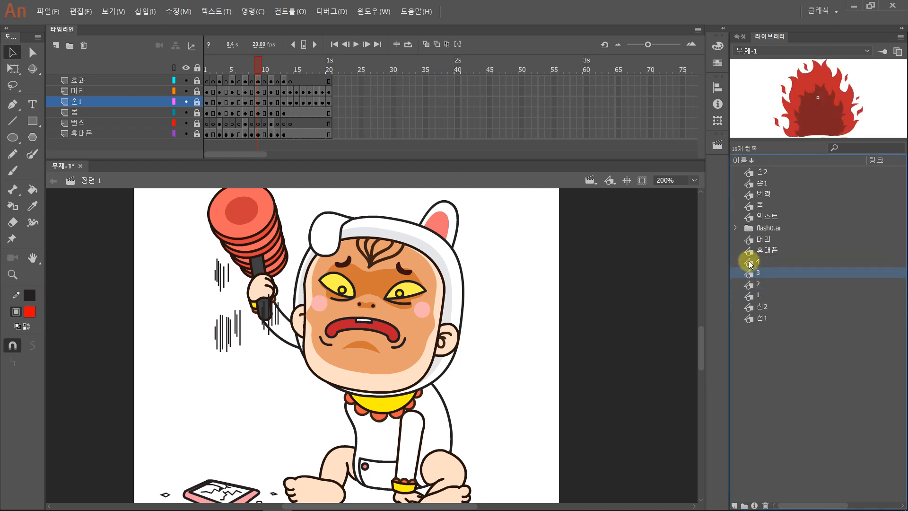
left_click(749, 261)
left_click(752, 296)
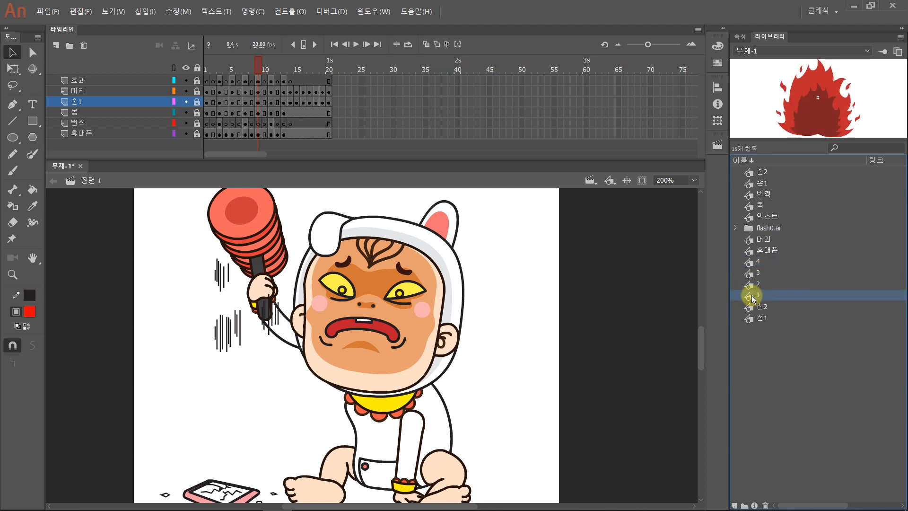
left_click(749, 262, "shift")
right_click(749, 264)
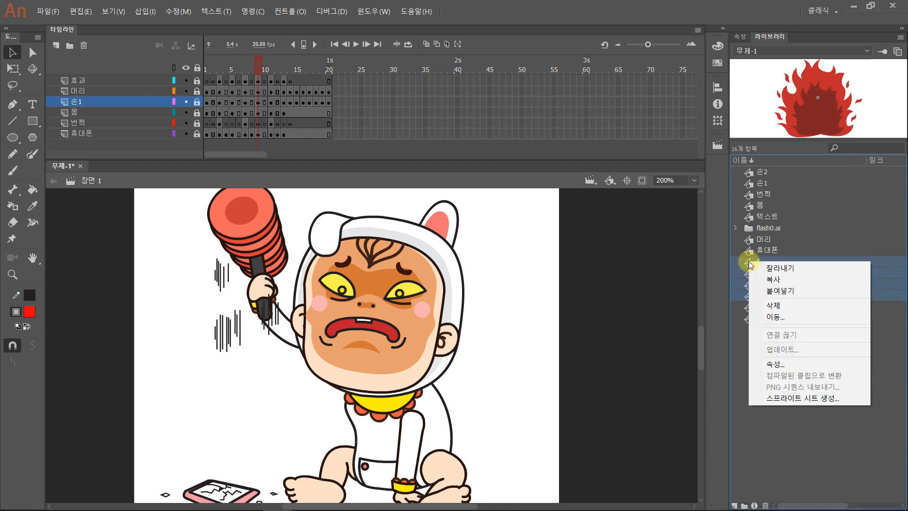
left_click(653, 330)
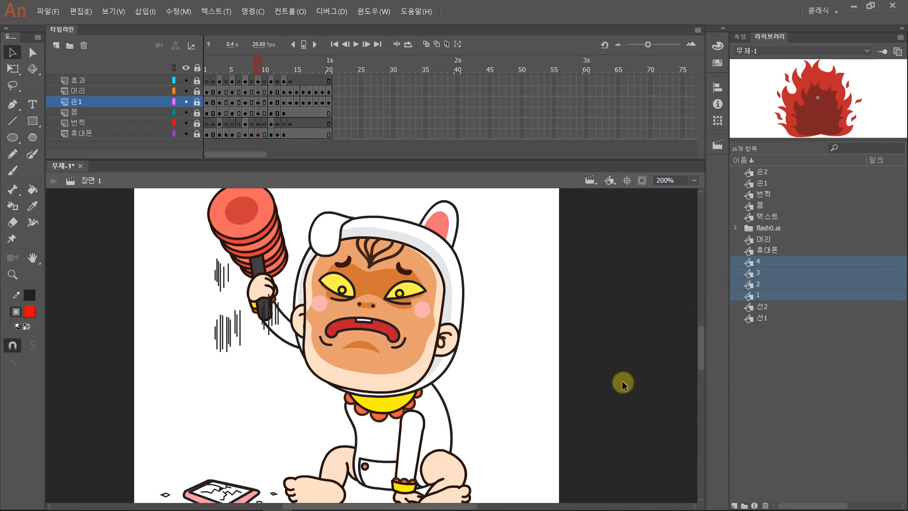
Create a new graphic symbol named 불꽃 무비
key("ctrl+F8")
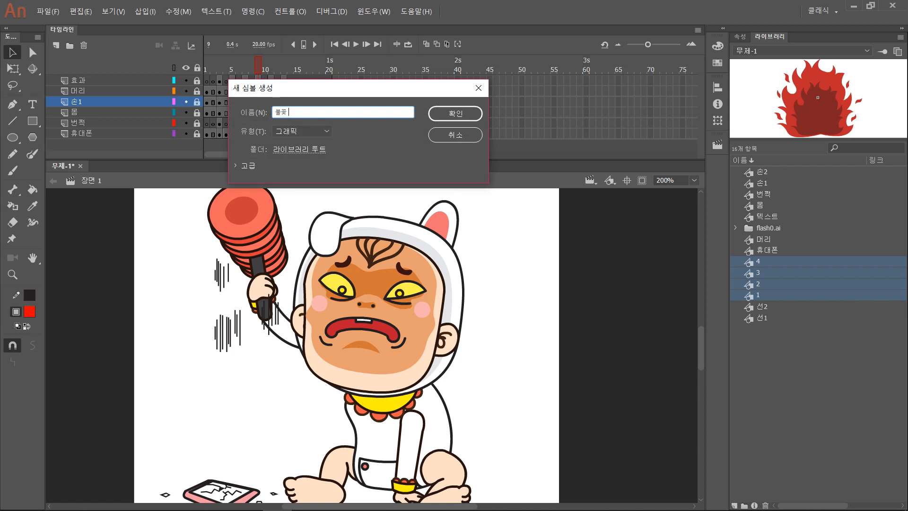
type("불꽃 무비")
key("Return")
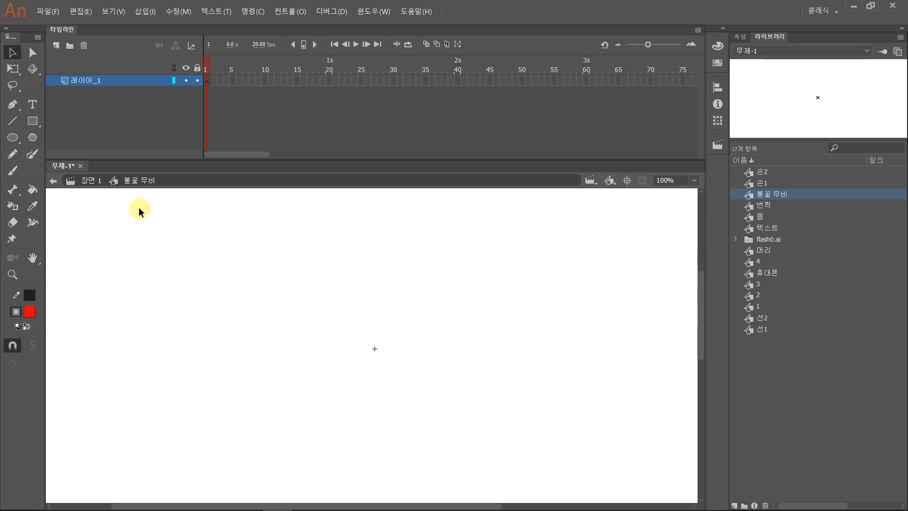
Place flame symbols 1, 2, 3 and 4 together on frame 1 of the 불꽃 무비 symbol
left_click(758, 311)
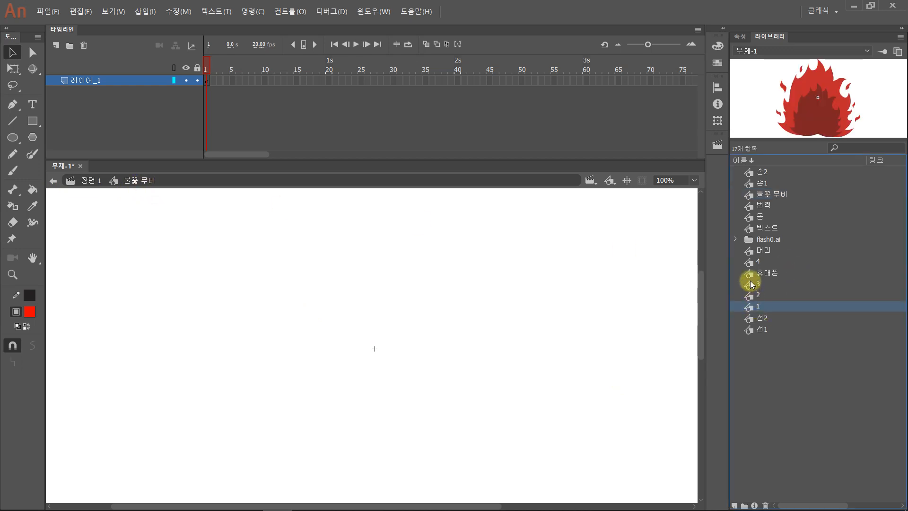
left_click(756, 283, "shift")
left_click_drag(756, 284, 395, 327)
left_click(738, 261)
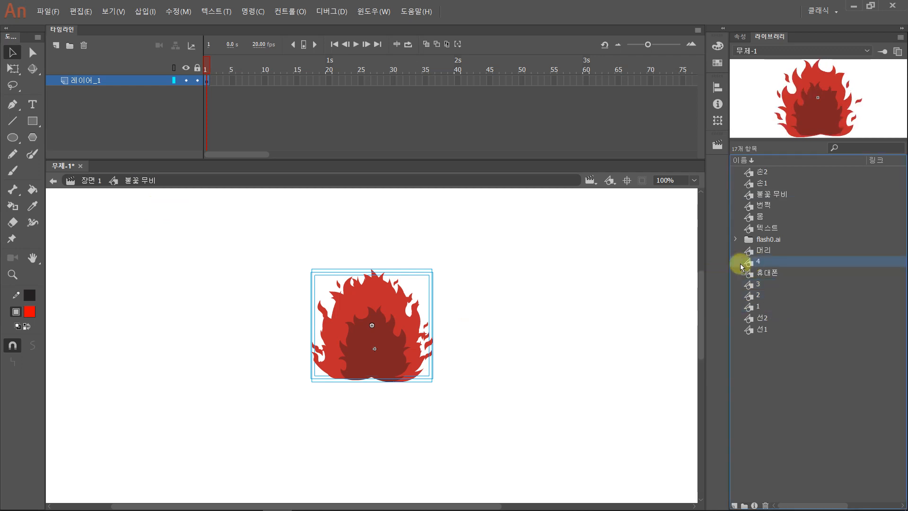
Align all four flames to the stage by their horizontal centers and bottom edges
left_click_drag(493, 426, 186, 191)
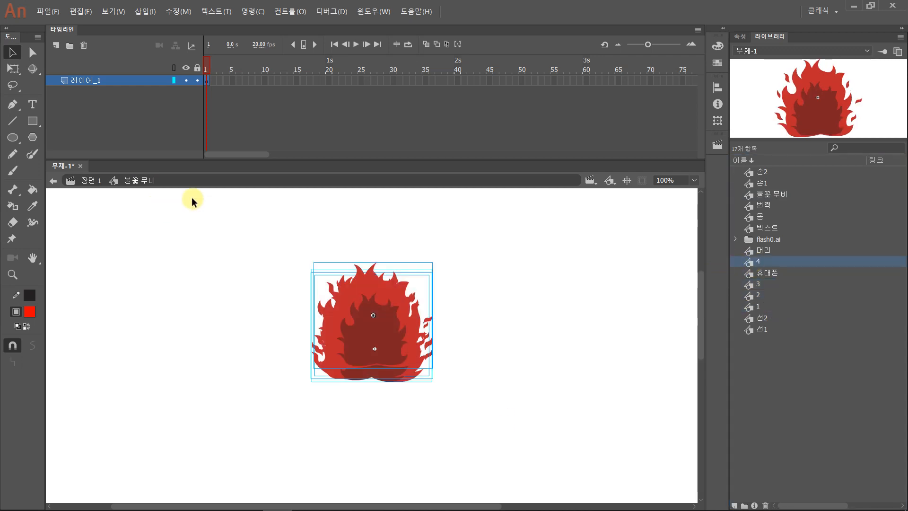
left_click(717, 87)
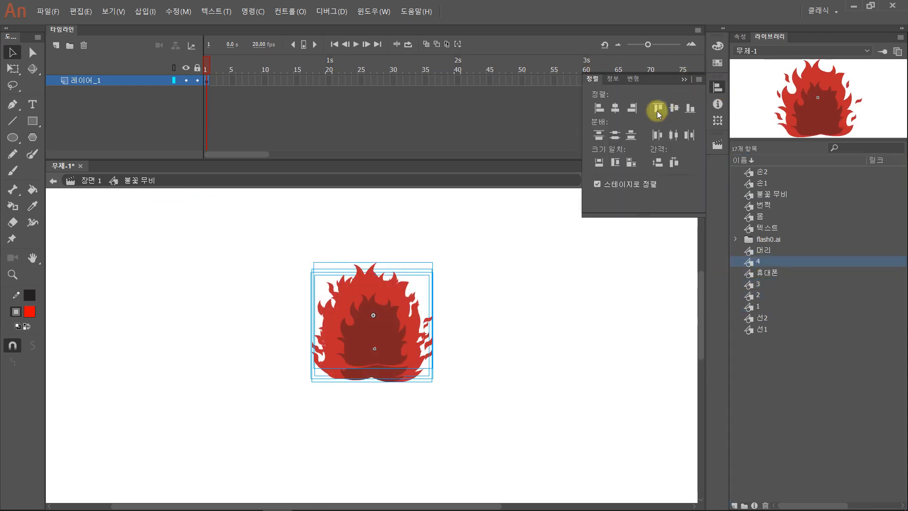
left_click(615, 108)
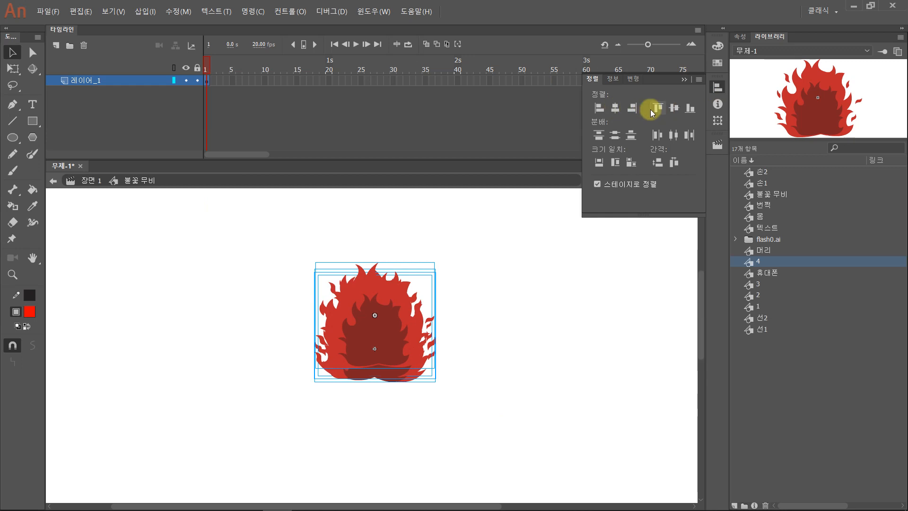
left_click(691, 109)
left_click(466, 376)
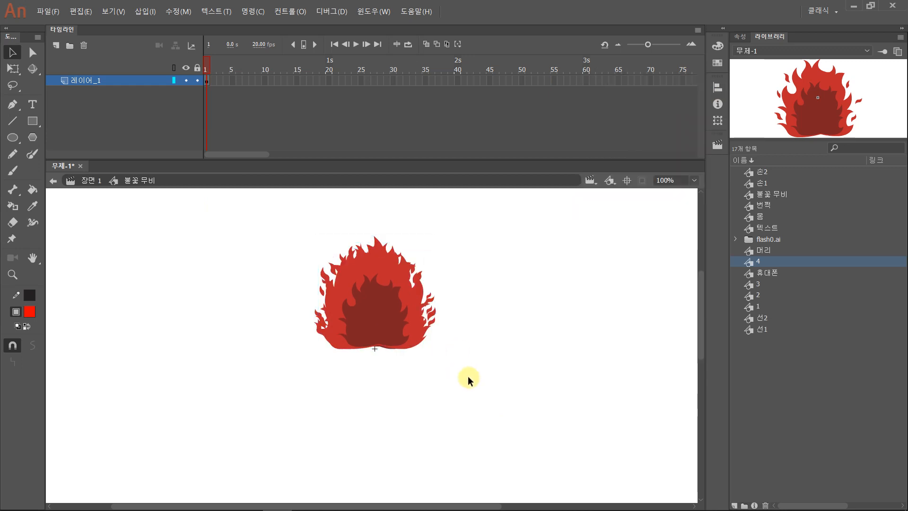
Move the four flames away from the registration point and realign them to the stage by horizontal center and bottom edge
left_click_drag(517, 389, 181, 195)
left_click_drag(350, 292, 518, 318)
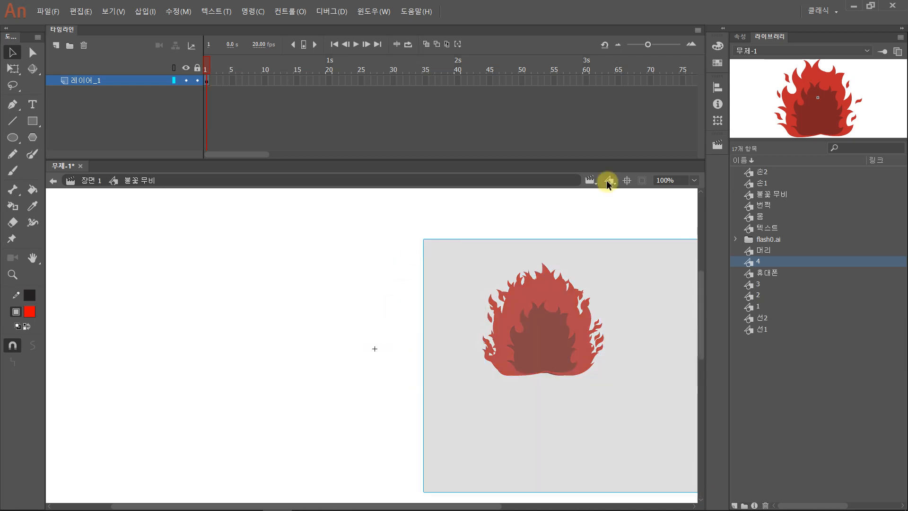
left_click(717, 88)
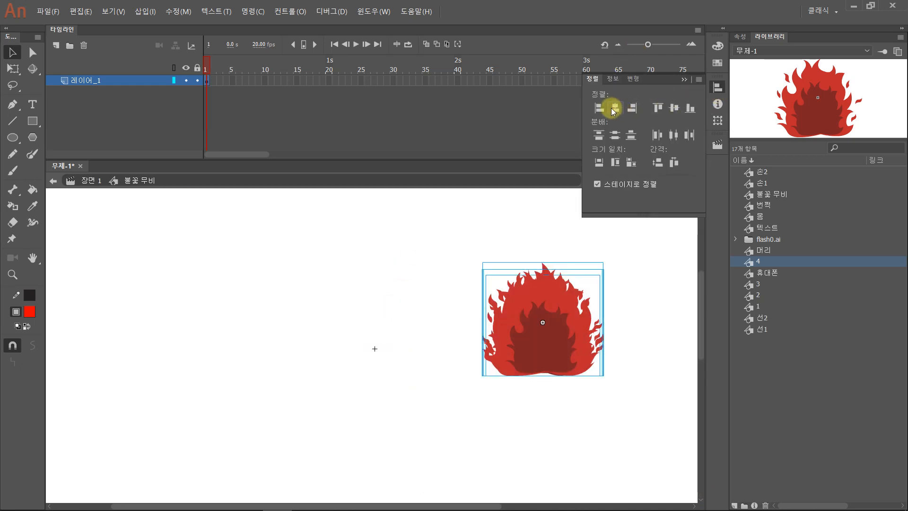
left_click(614, 109)
left_click(691, 110)
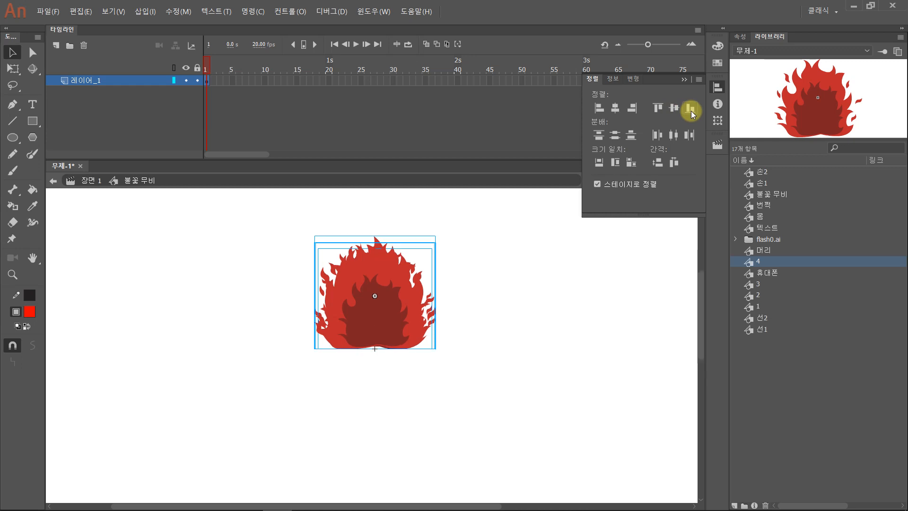
Distribute the four stacked flames to separate keyframes on 레이어_1
left_click_drag(488, 260, 479, 294)
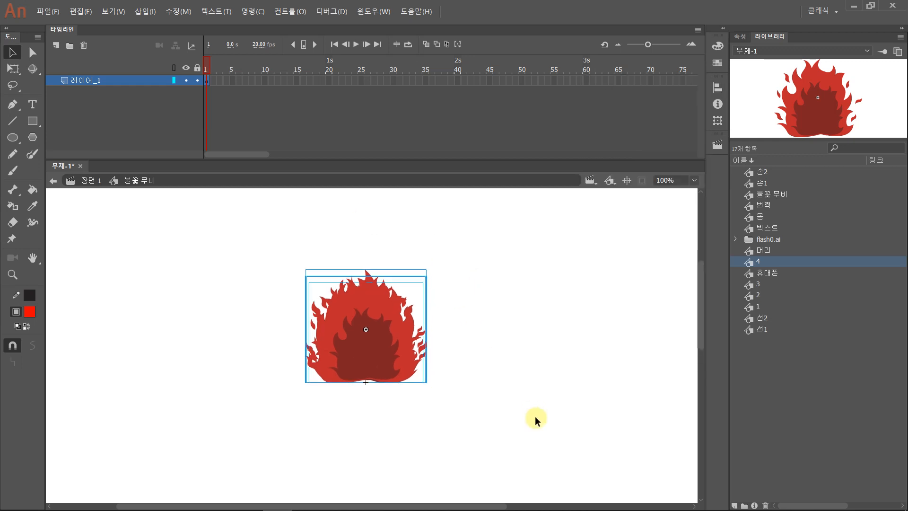
left_click_drag(528, 420, 240, 225)
right_click(367, 305)
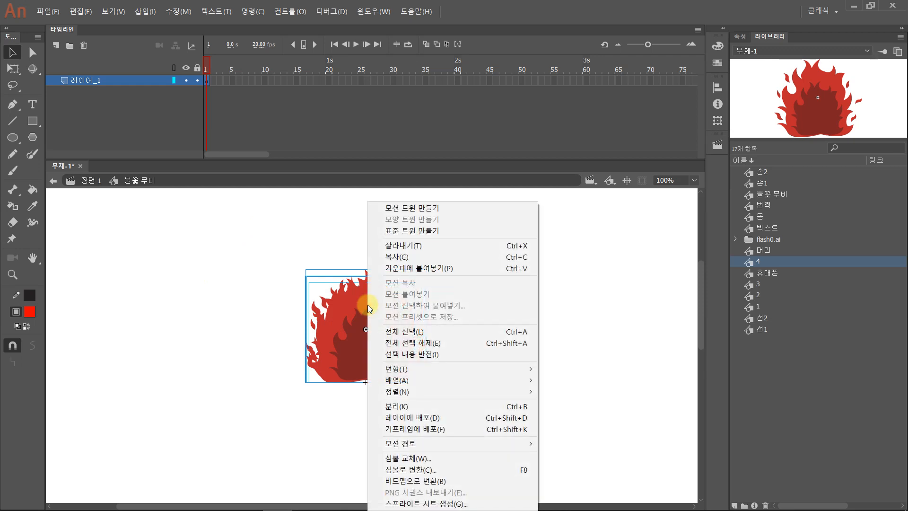
left_click(424, 429)
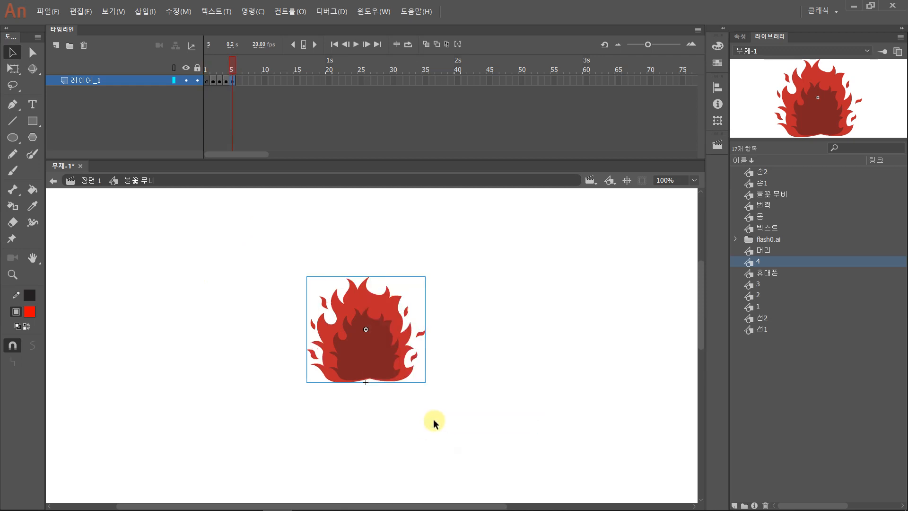
Remove the empty first frame of 레이어_1 and scrub through the flame frames
left_click(225, 62)
mouse_move(226, 63)
left_mouse_down()
mouse_move(211, 61)
mouse_move(239, 59)
mouse_move(205, 55)
left_mouse_up()
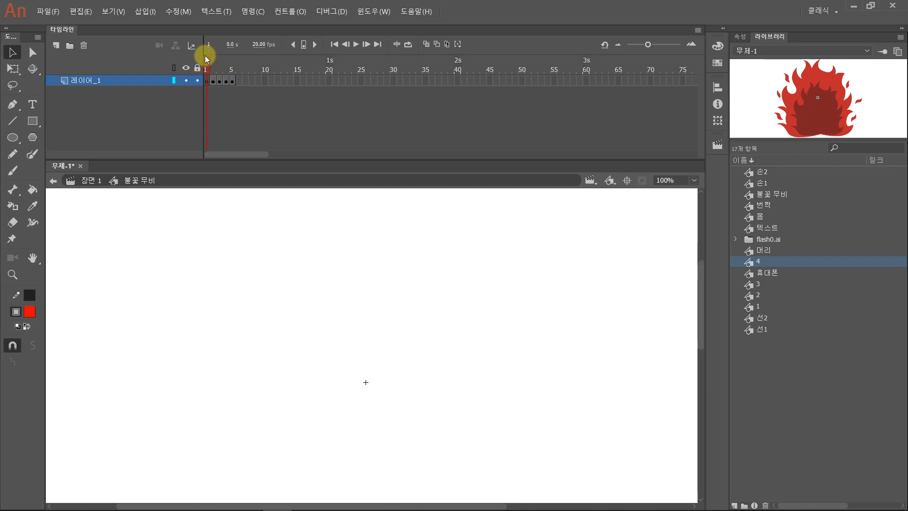
right_click(206, 81)
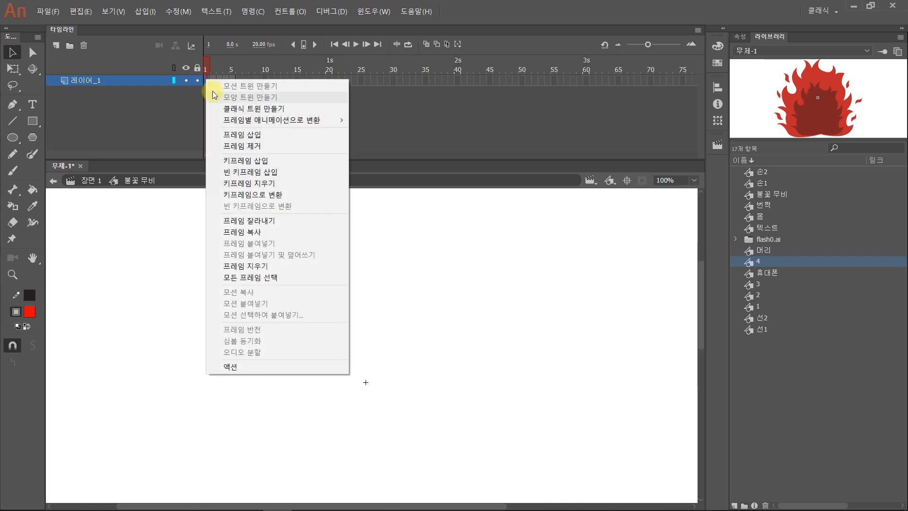
left_click(241, 146)
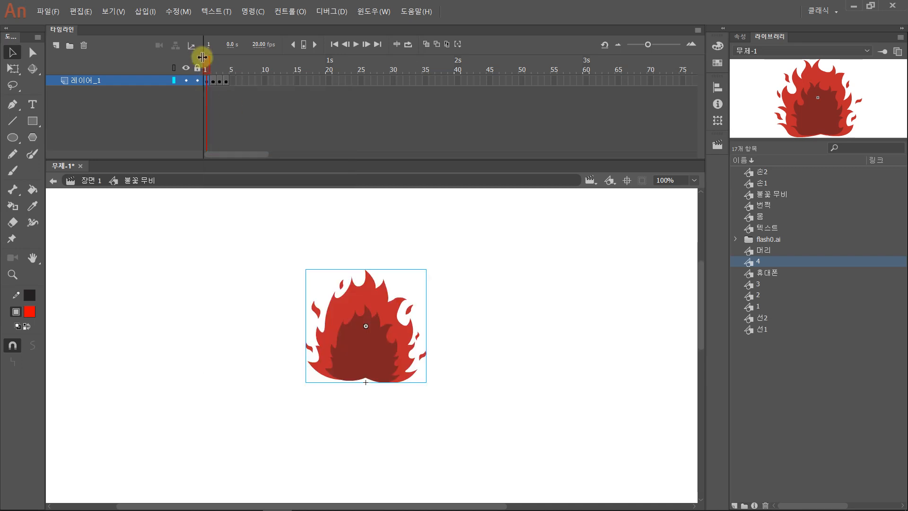
mouse_move(208, 63)
left_mouse_down()
mouse_move(237, 64)
mouse_move(203, 62)
mouse_move(234, 53)
mouse_move(202, 54)
mouse_move(231, 55)
mouse_move(168, 135)
left_mouse_up()
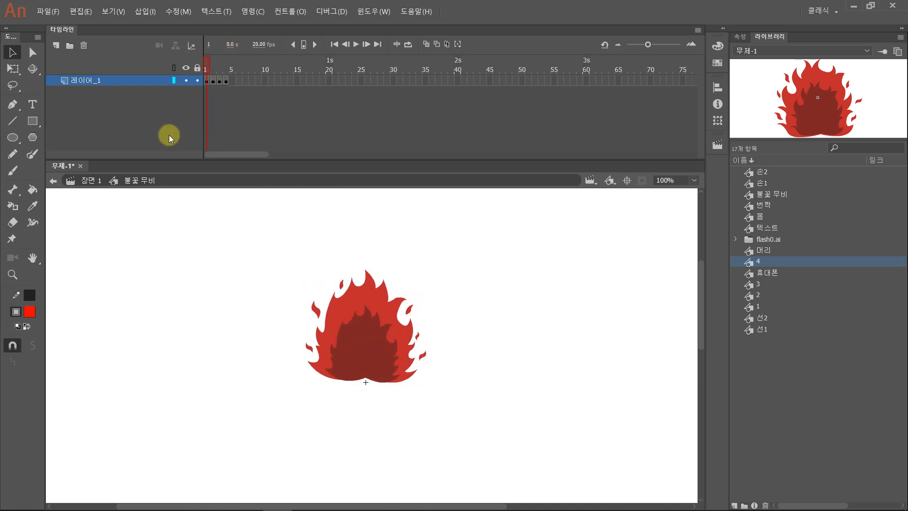
Return to 장면 1 and add a layer named 불꽃 at the very bottom of the layer stack, below 휴대폰
left_click(89, 180)
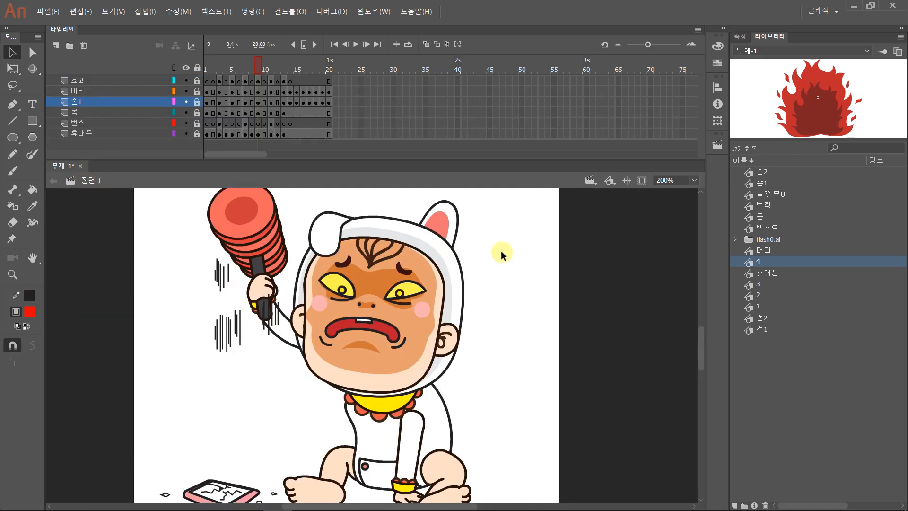
key("ctrl+1")
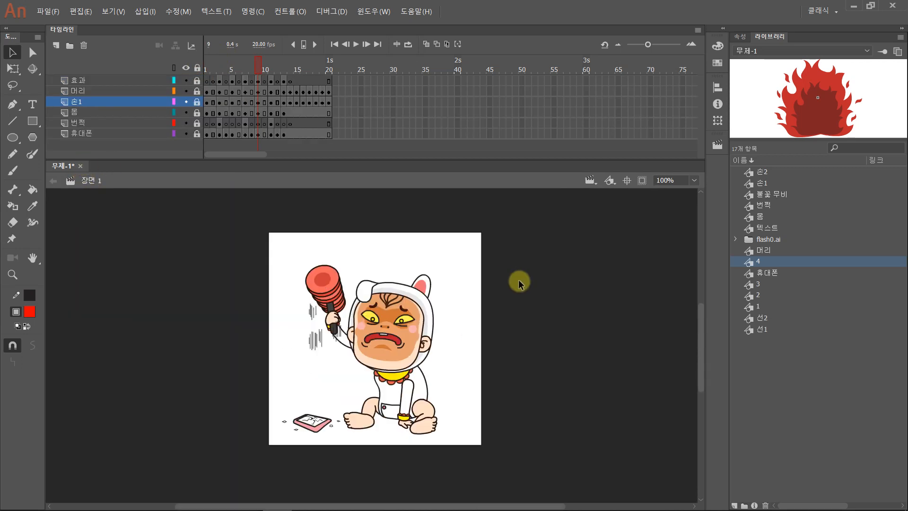
left_click_drag(511, 382, 483, 354)
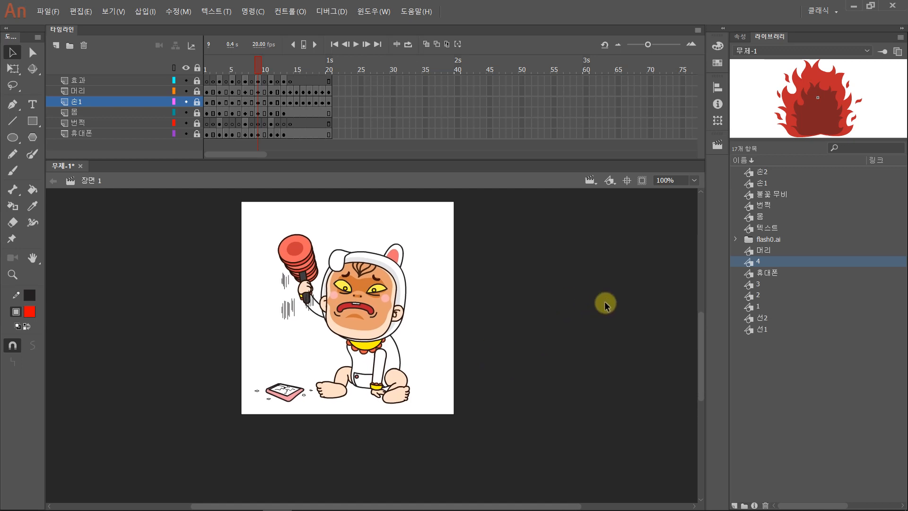
left_click(765, 196)
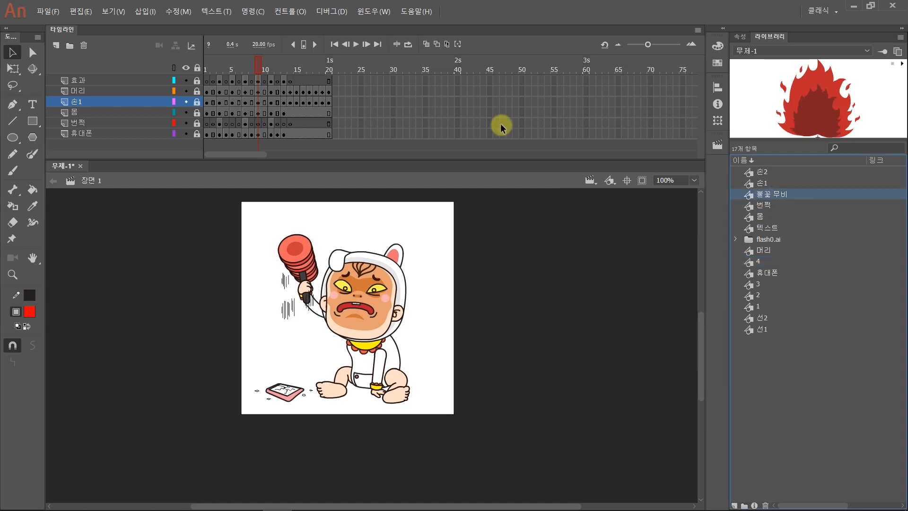
left_click(100, 133)
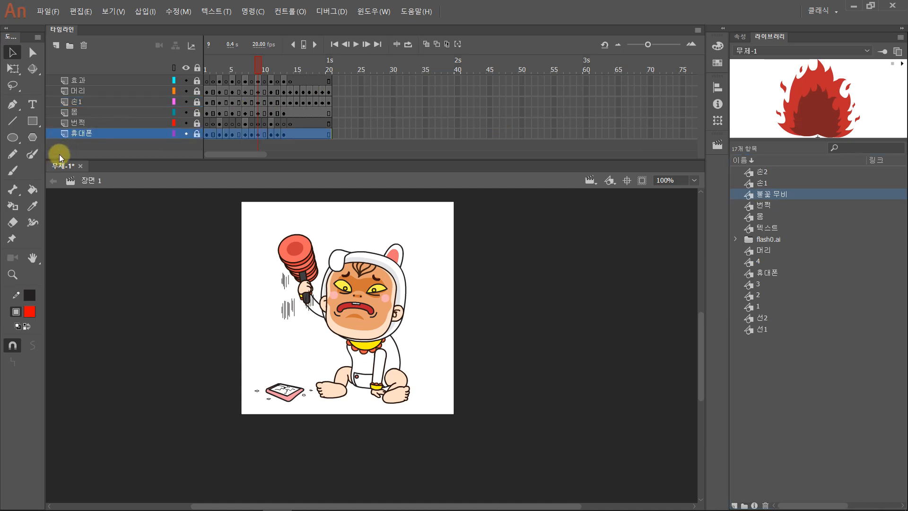
left_click(56, 46)
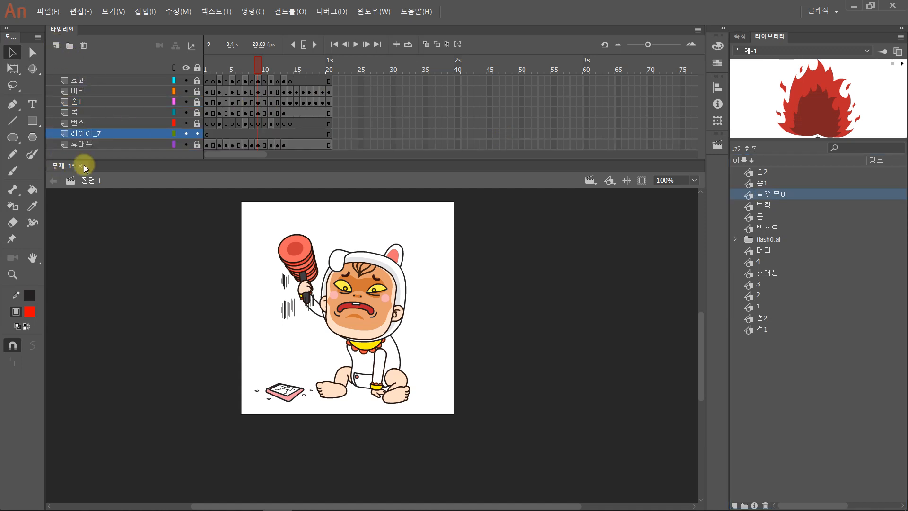
left_click_drag(81, 135, 86, 150)
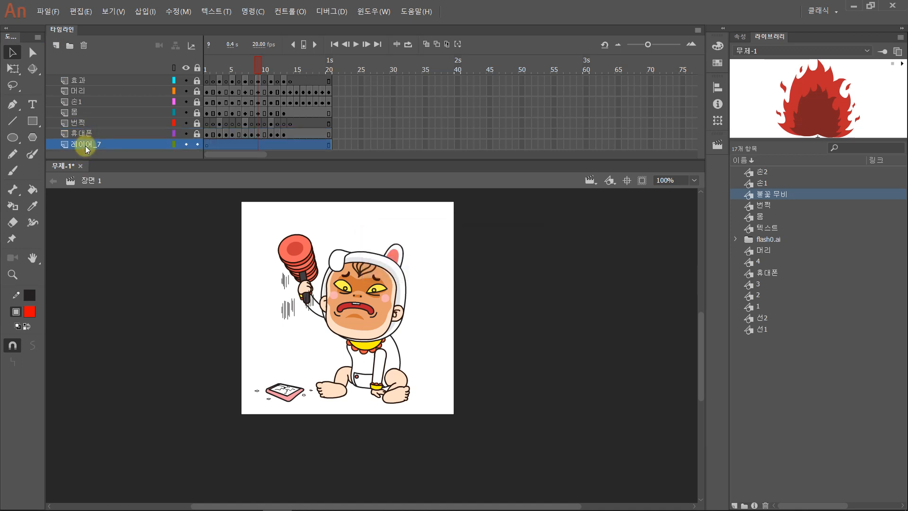
double_click(88, 144)
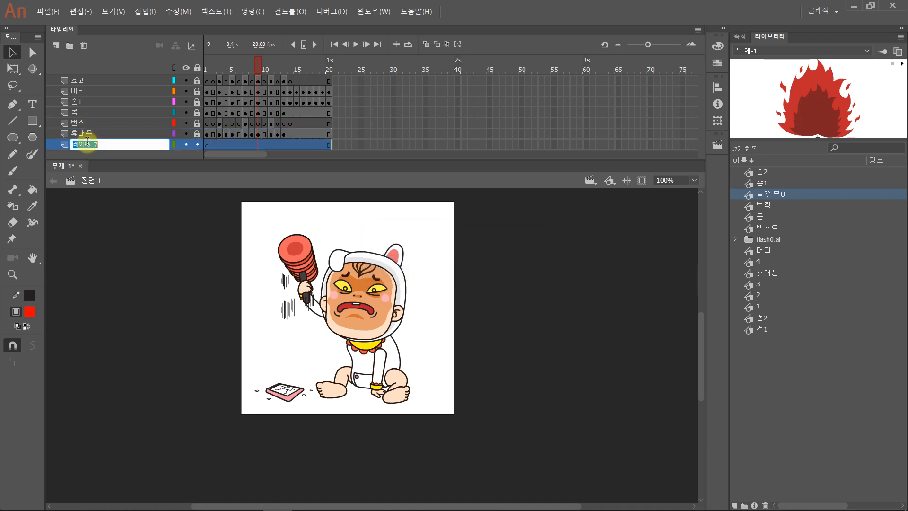
type("불꽃")
key("Return")
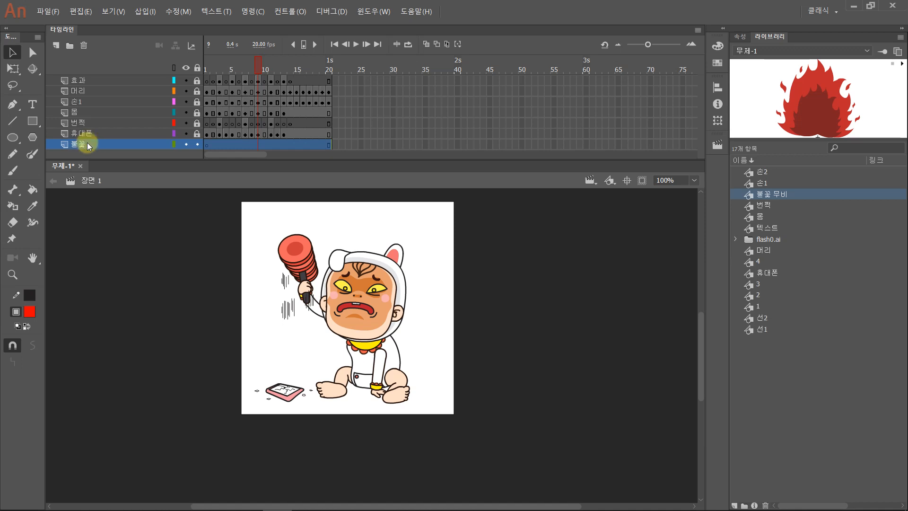
Place the 불꽃 무비 symbol on the 불꽃 layer, behind the seated character's body
left_click_drag(749, 196, 369, 350)
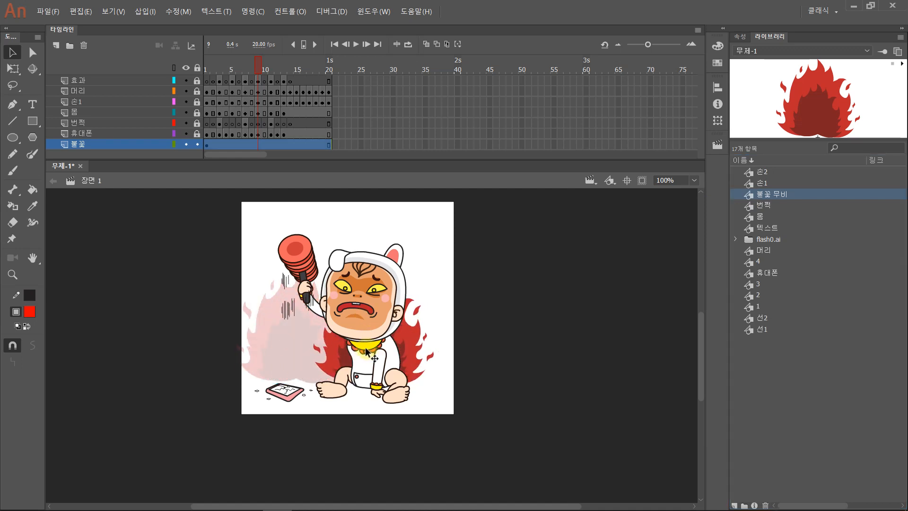
left_click_drag(294, 158, 293, 165)
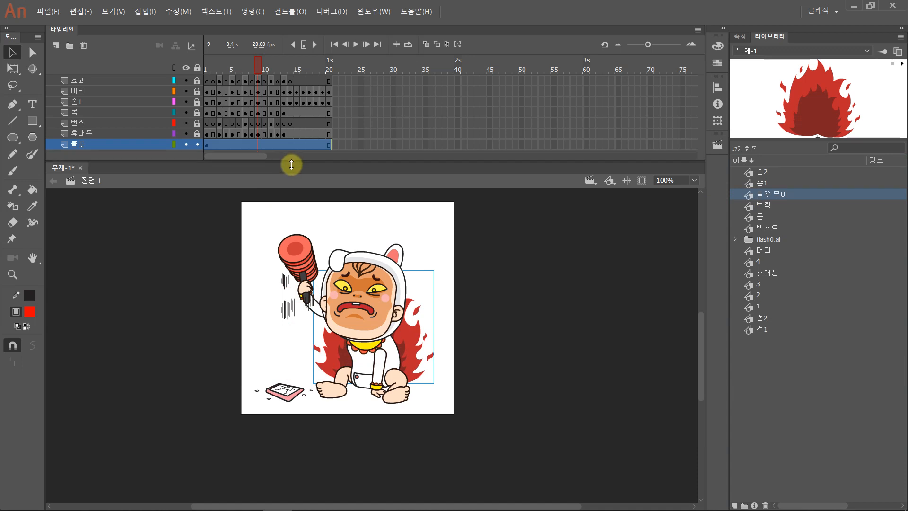
left_click(284, 144)
left_click(513, 327)
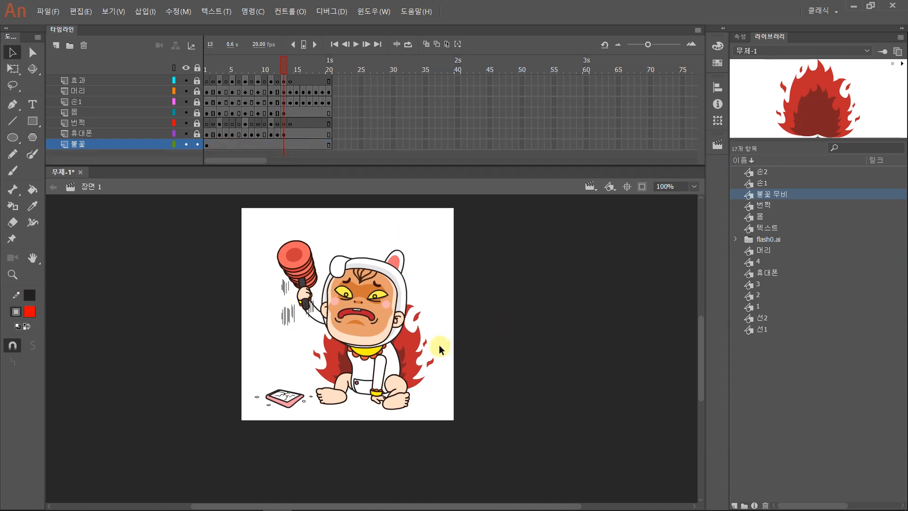
Test the movie to check the flame flickering behind the character, and close the preview
left_click(420, 348)
key("ctrl+Return")
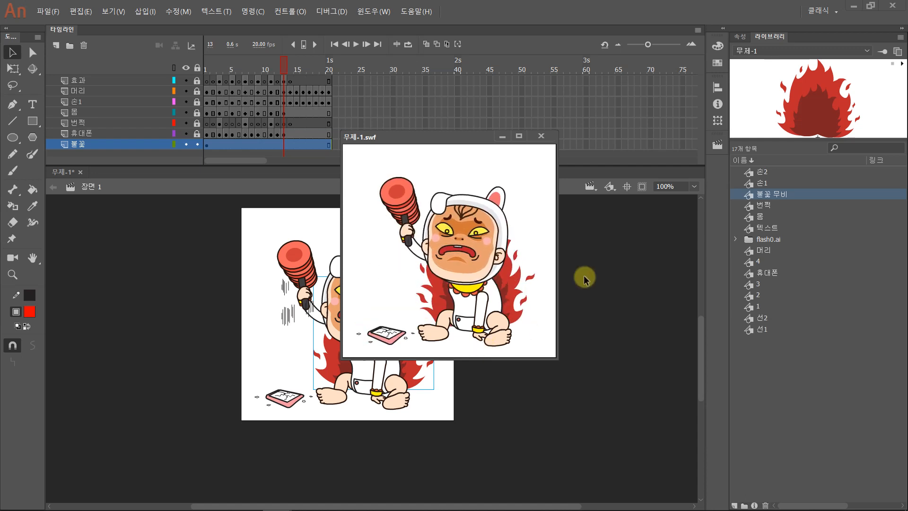
left_click(542, 135)
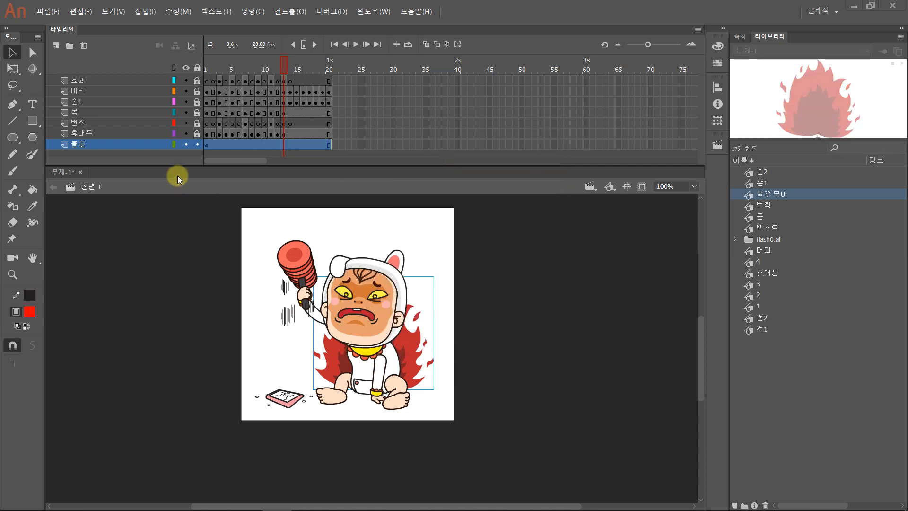
Lock the 불꽃 layer and add a new layer named 텍스트 above 효과
left_click(197, 143)
left_click(115, 79)
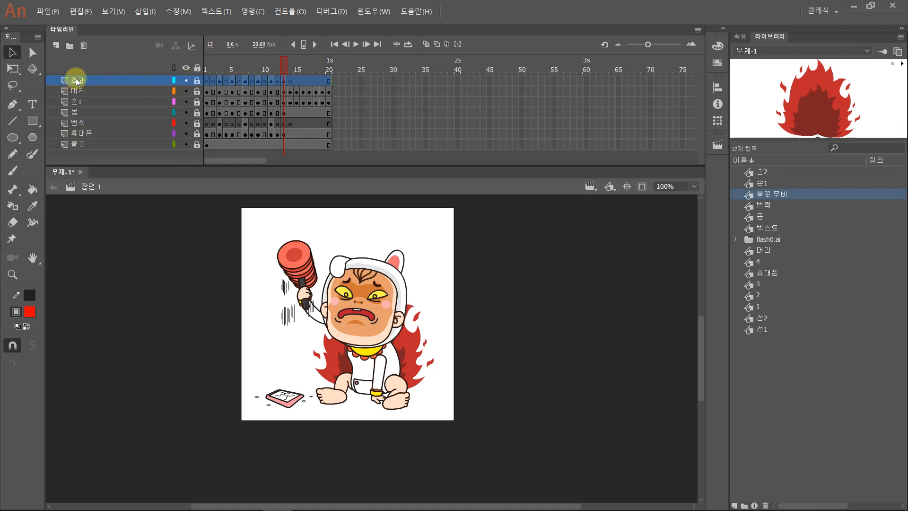
left_click(57, 45)
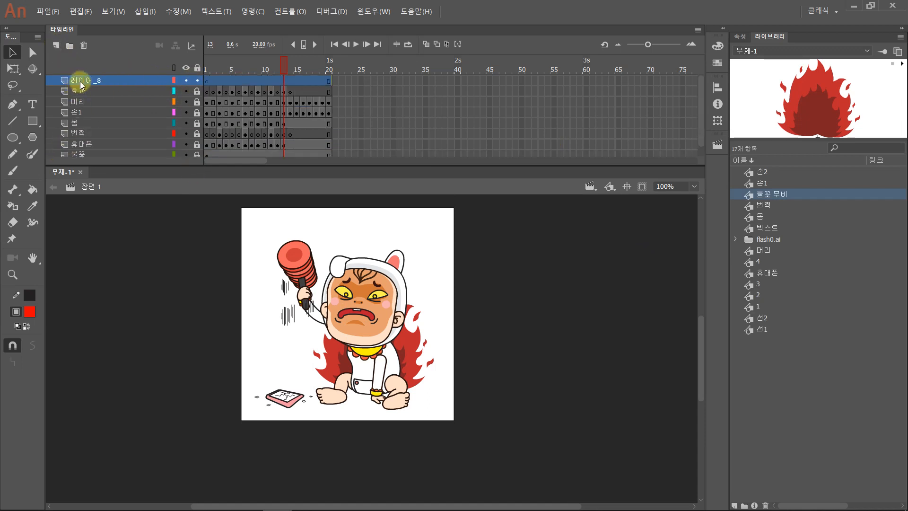
double_click(81, 80)
type("텍스트")
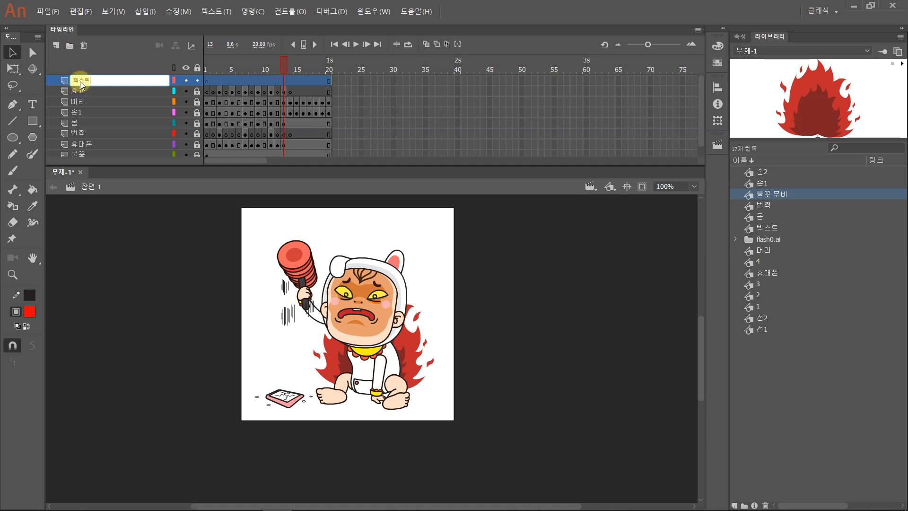
key("Return")
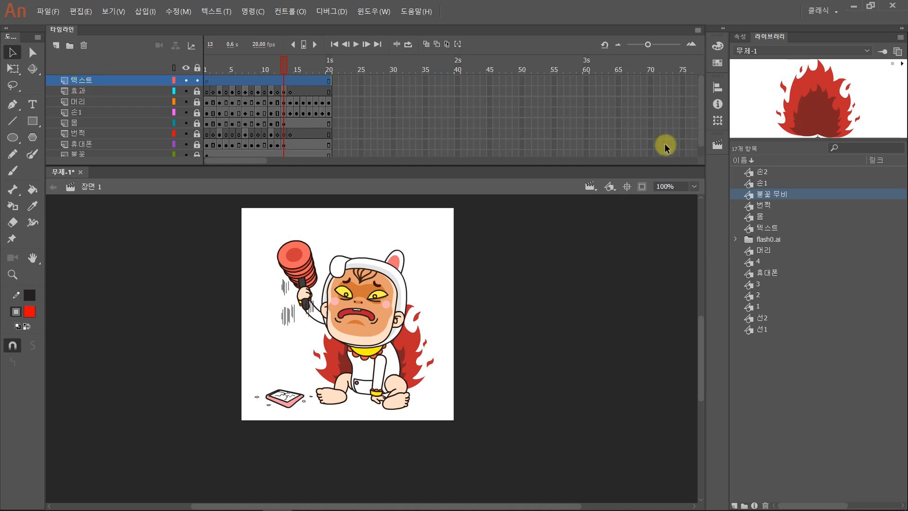
Place the 텍스트 symbol above the character's head and break its contents apart into separate letters inside the symbol
left_click_drag(747, 227, 416, 240)
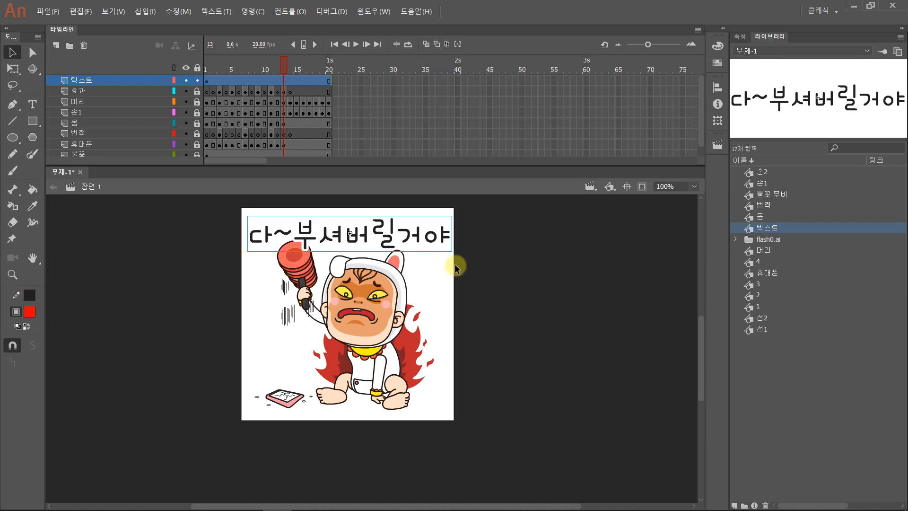
double_click(415, 240)
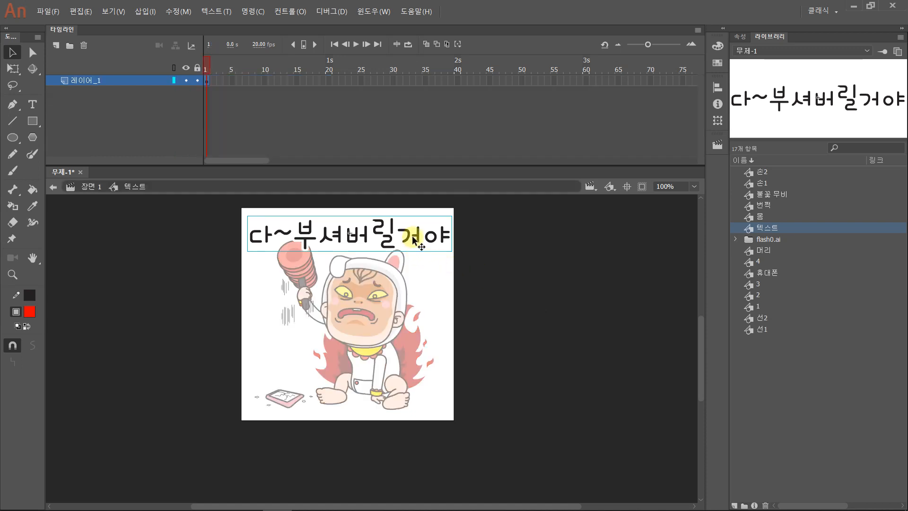
key("ctrl+equal")
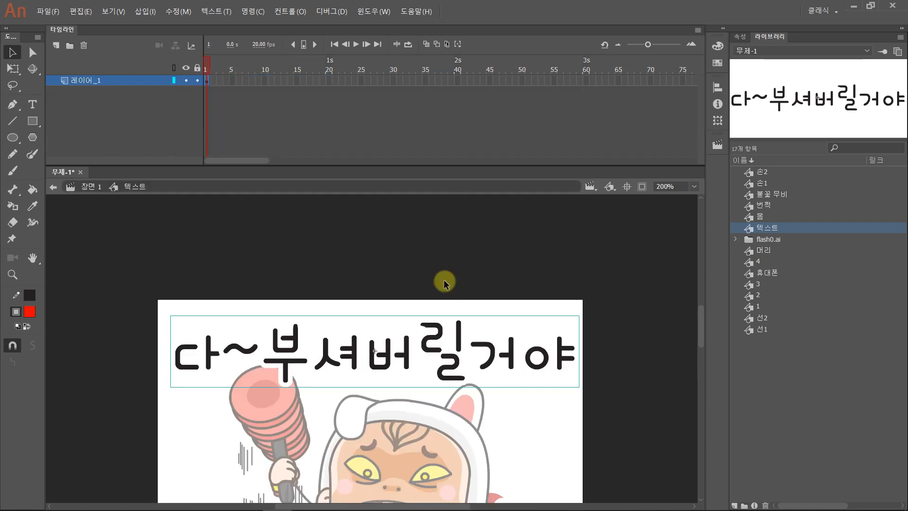
key("ctrl+b")
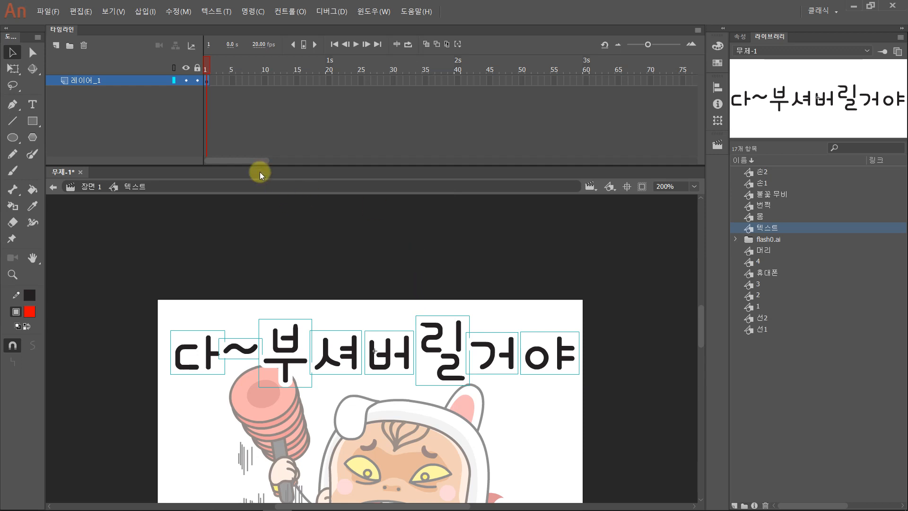
Insert a keyframe at frame 2 of the 텍스트 symbol and nudge its letters individually in slightly different directions
left_click(212, 81)
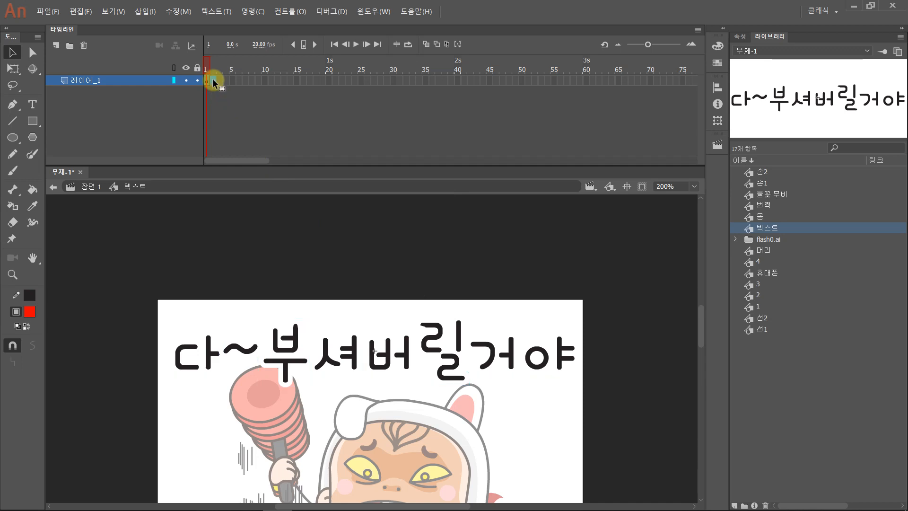
key("F6")
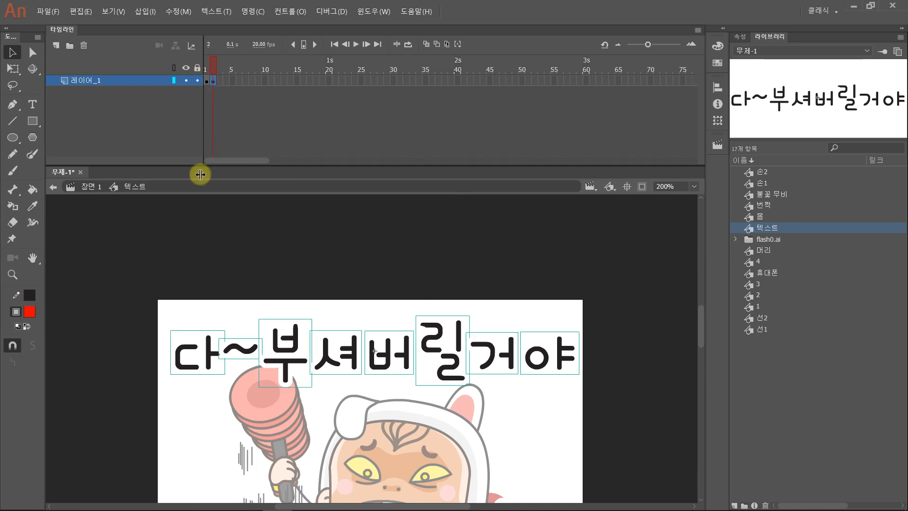
left_click(179, 257)
left_click_drag(156, 284, 209, 376)
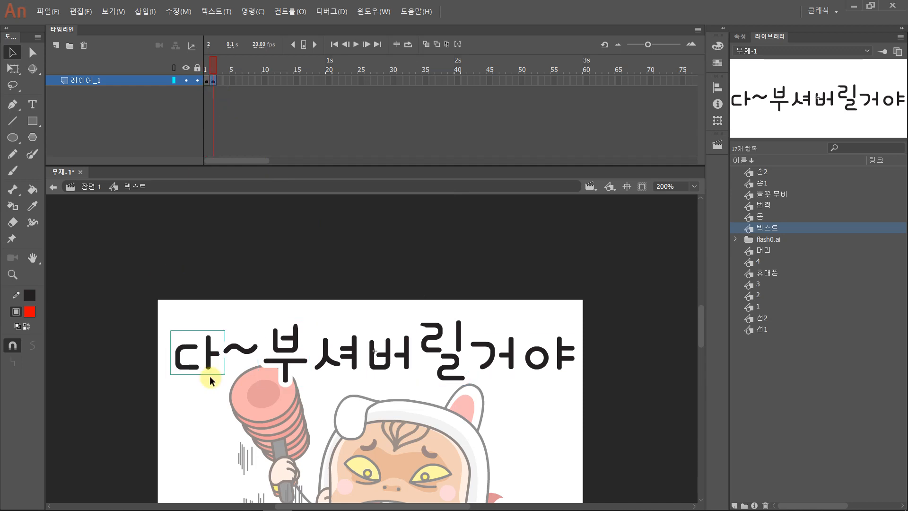
key("Up")
key("Up")
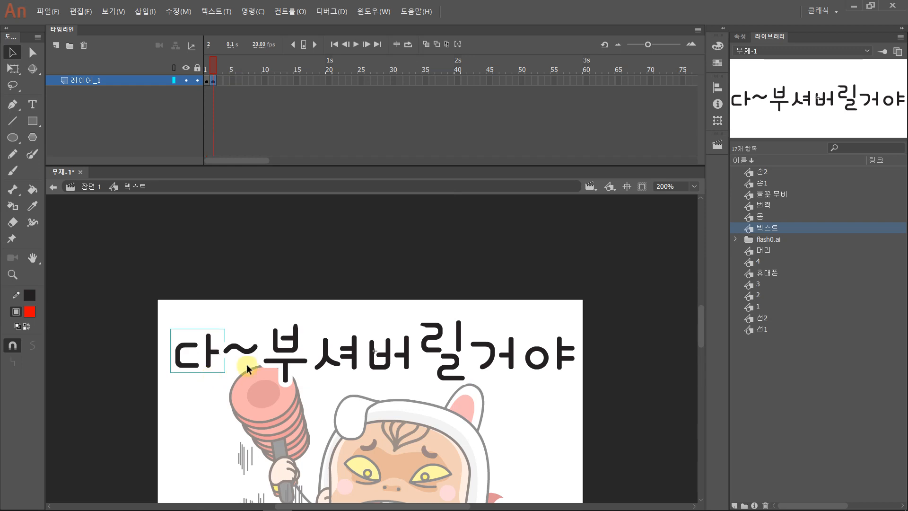
left_click(301, 326)
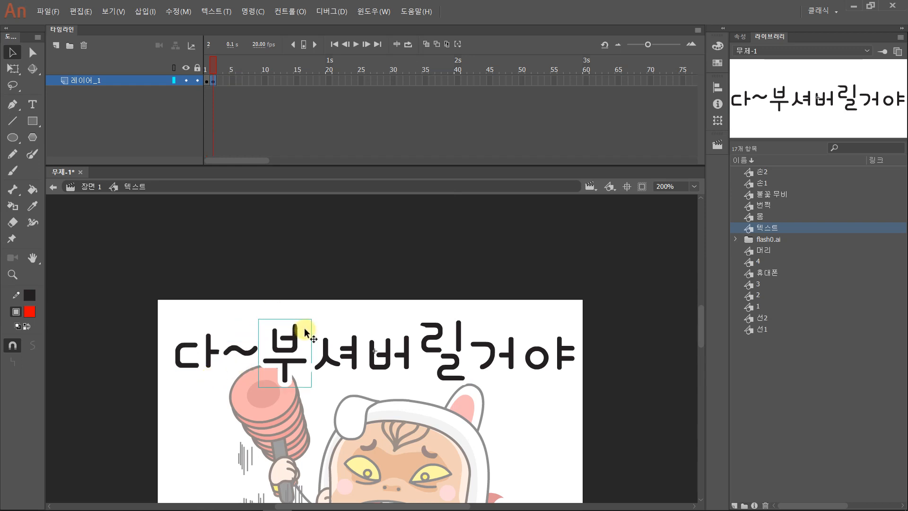
left_click(356, 349)
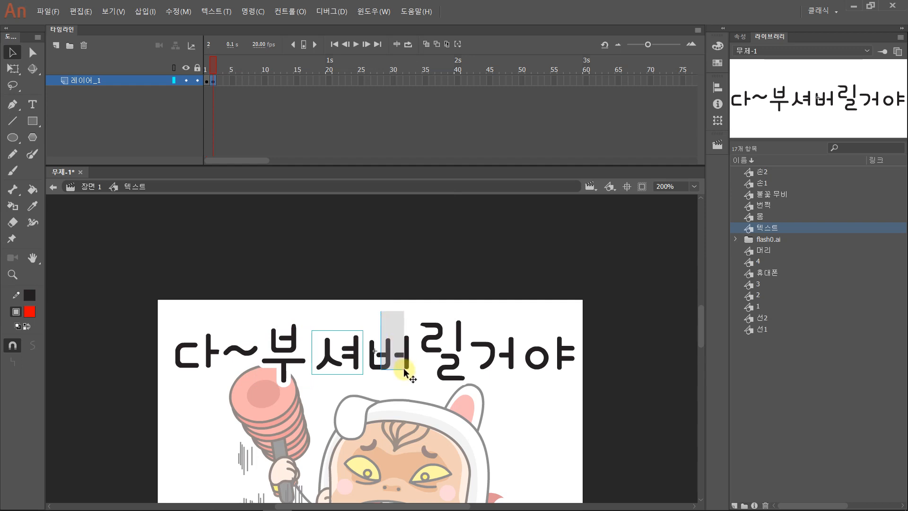
left_click(406, 372)
left_click(449, 376)
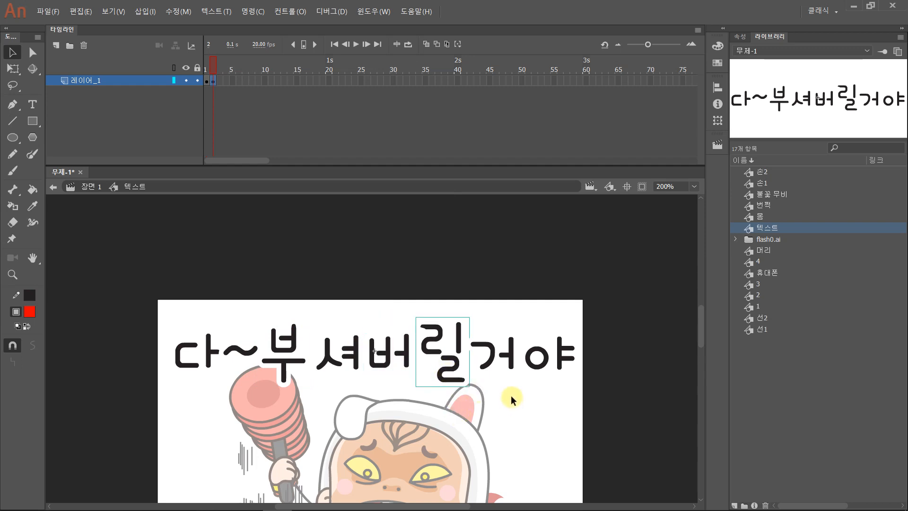
left_click_drag(511, 396, 484, 358)
left_click_drag(563, 396, 539, 346)
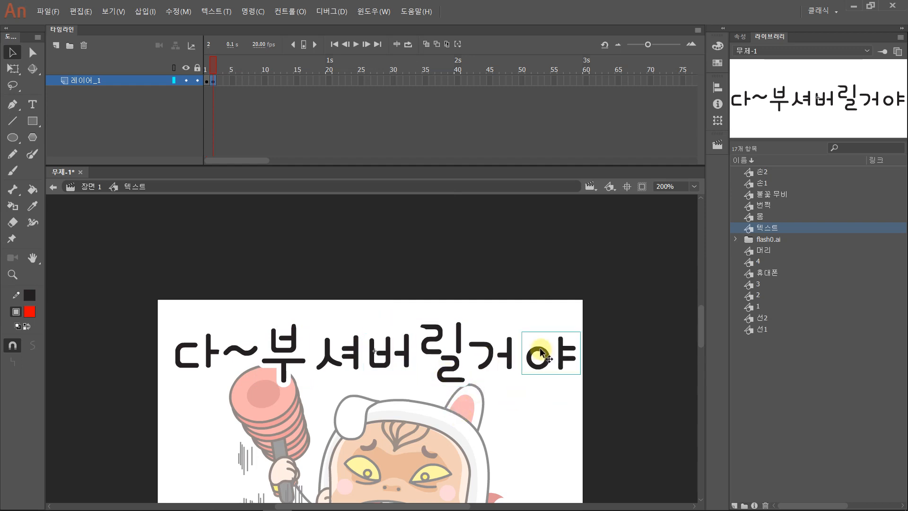
Scrub the two text frames, return to 장면 1 and test the movie to check the shaking lettering
mouse_move(214, 64)
left_mouse_down()
mouse_move(199, 58)
mouse_move(226, 53)
mouse_move(201, 61)
left_mouse_up()
left_click(92, 187)
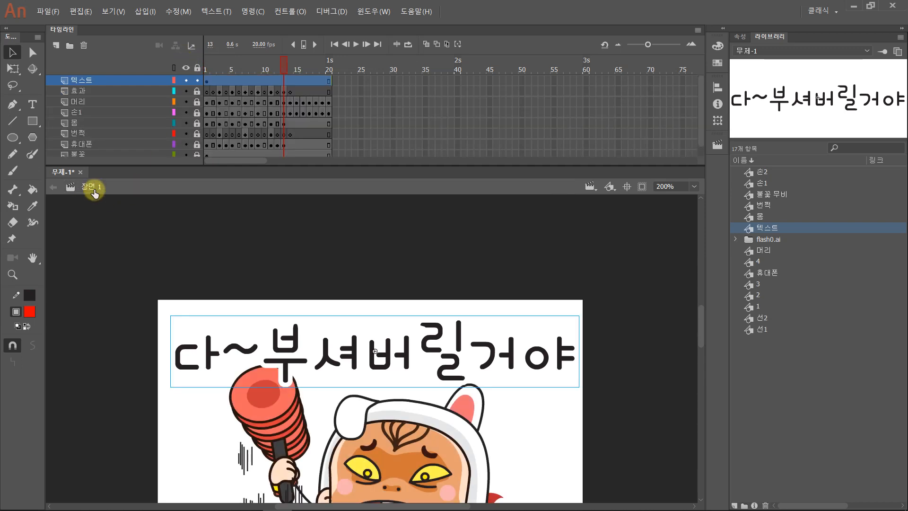
left_click(83, 272)
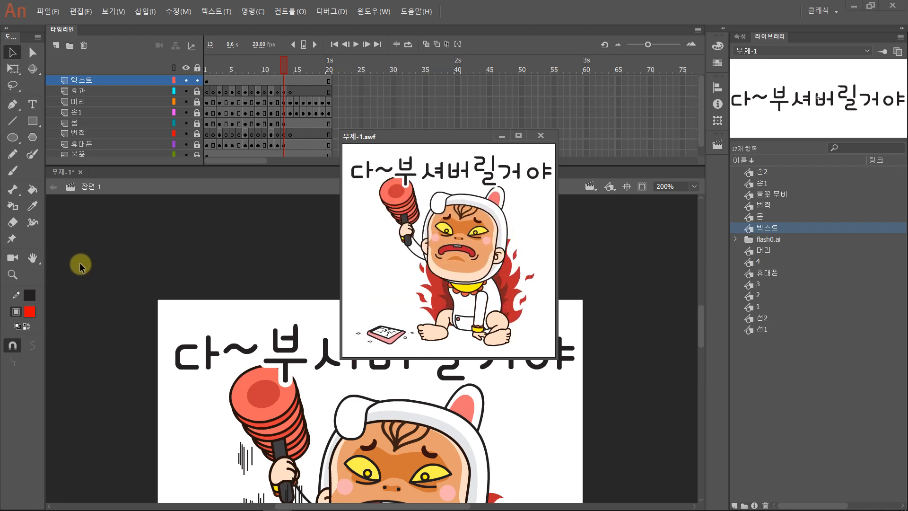
left_click(540, 136)
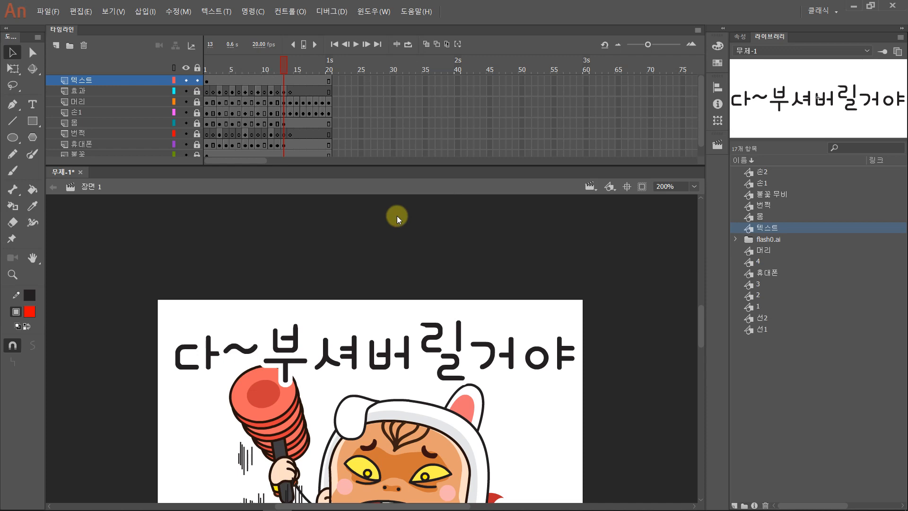
Start saving the document and browse to the 카카오톡_제목 folder inside 이모티콘 저장
key("ctrl+s")
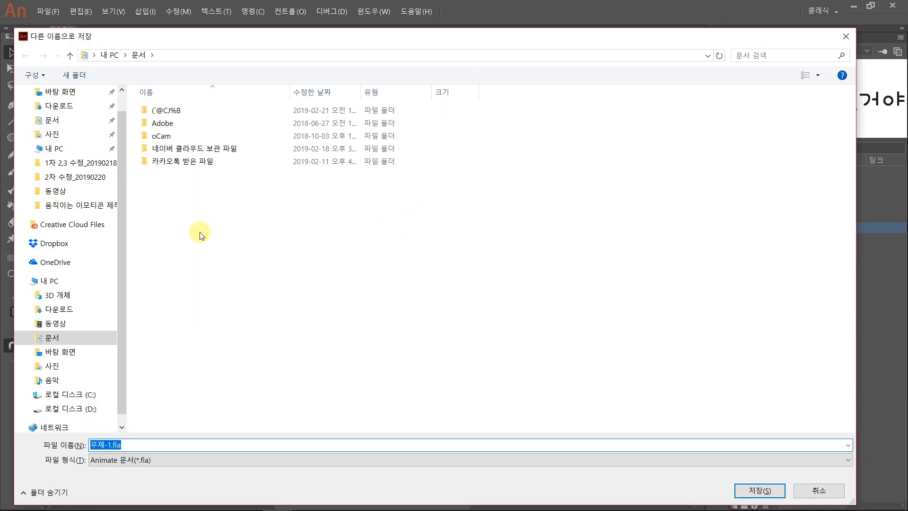
left_click(66, 191)
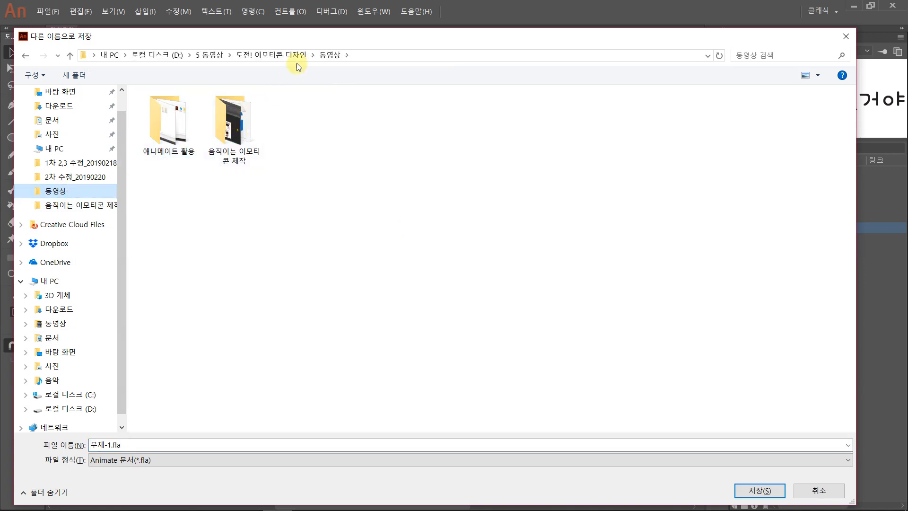
left_click(294, 55)
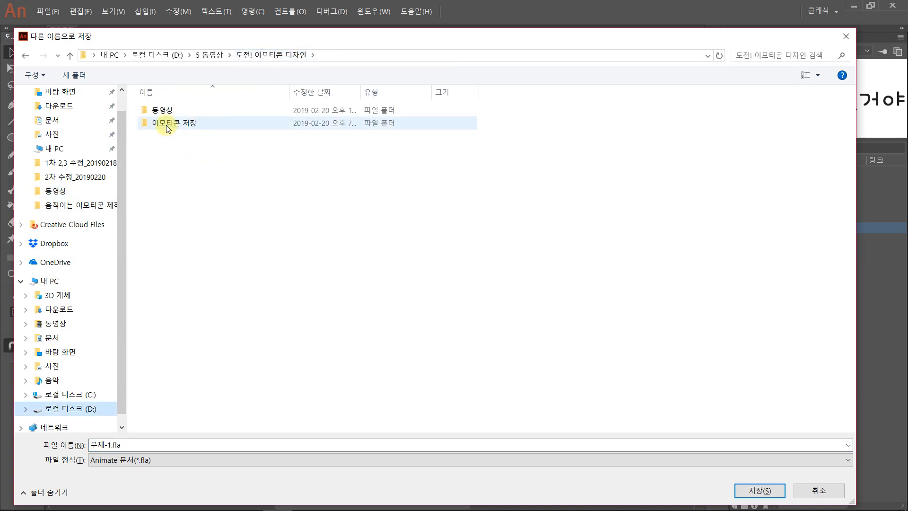
double_click(166, 126)
left_click(180, 136)
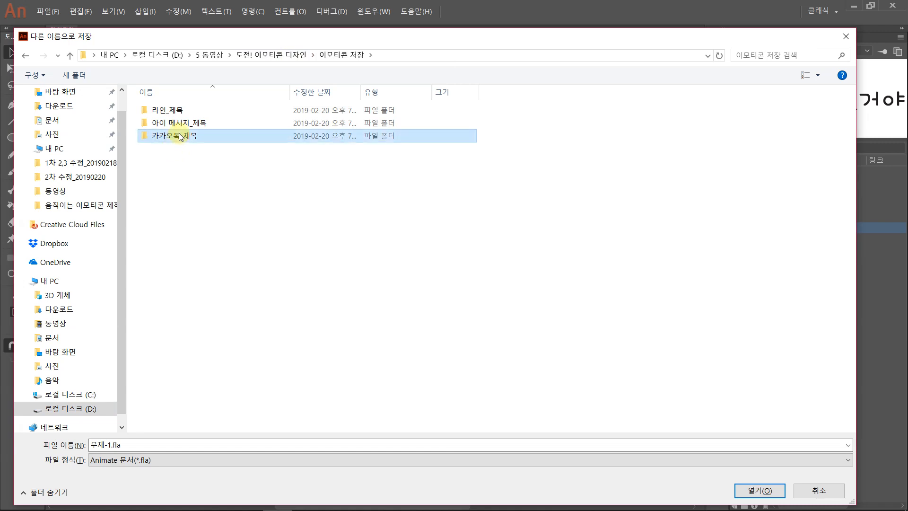
left_click(173, 110)
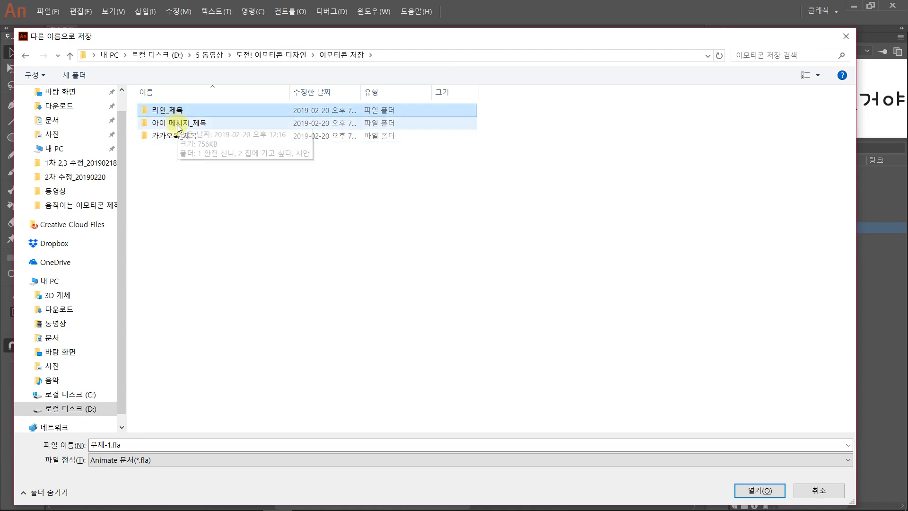
left_click(178, 124)
left_click(154, 137)
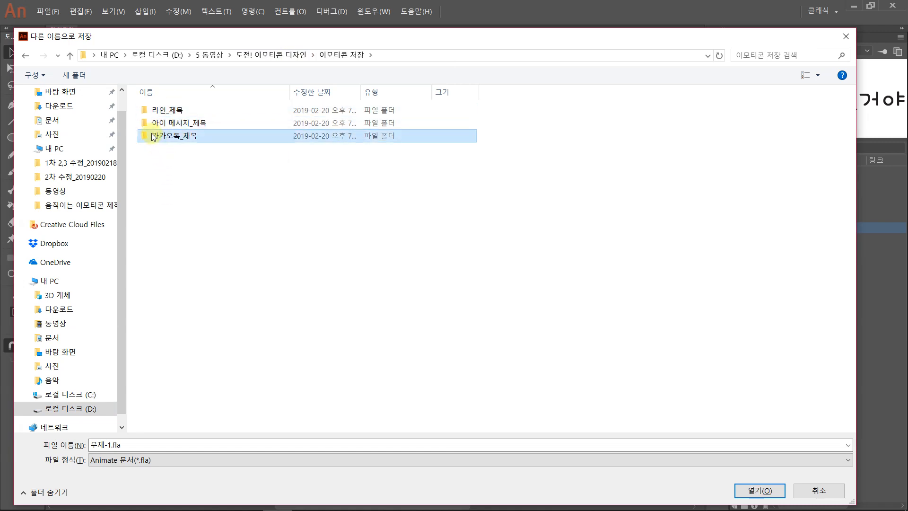
double_click(153, 137)
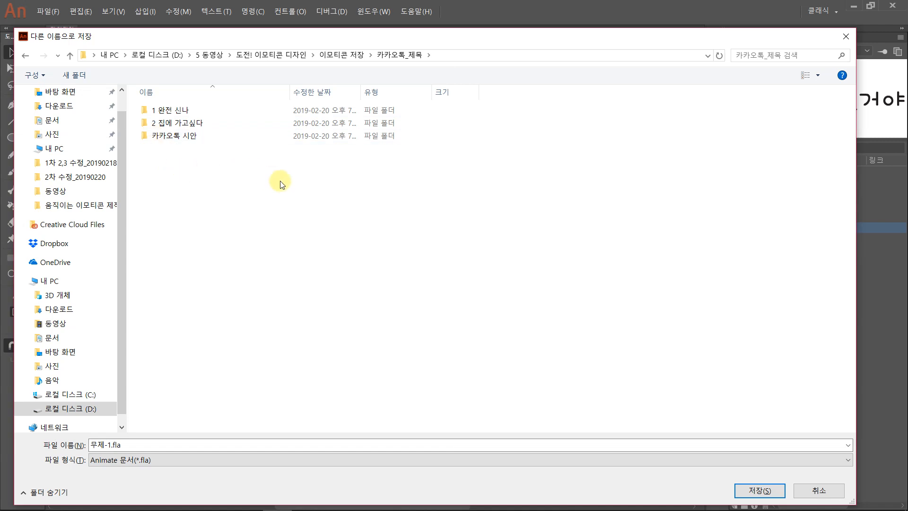
Create a new folder named 3 부셔버려 inside 카카오톡_제목 and open it
left_click(146, 122)
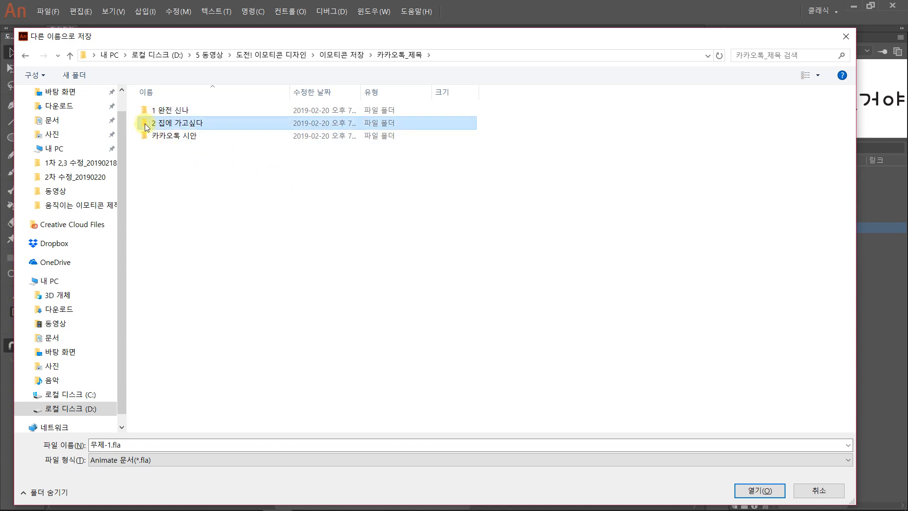
left_click(158, 165)
right_click(158, 165)
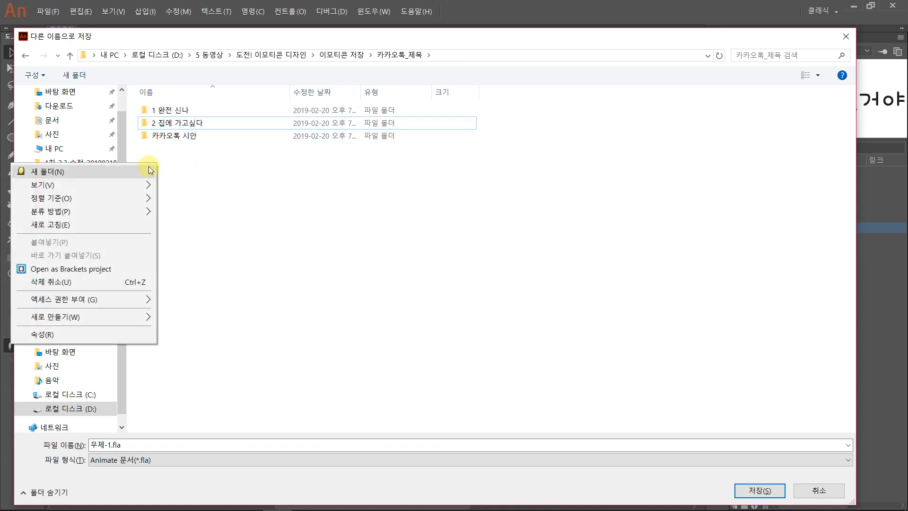
left_click(140, 171)
type("3")
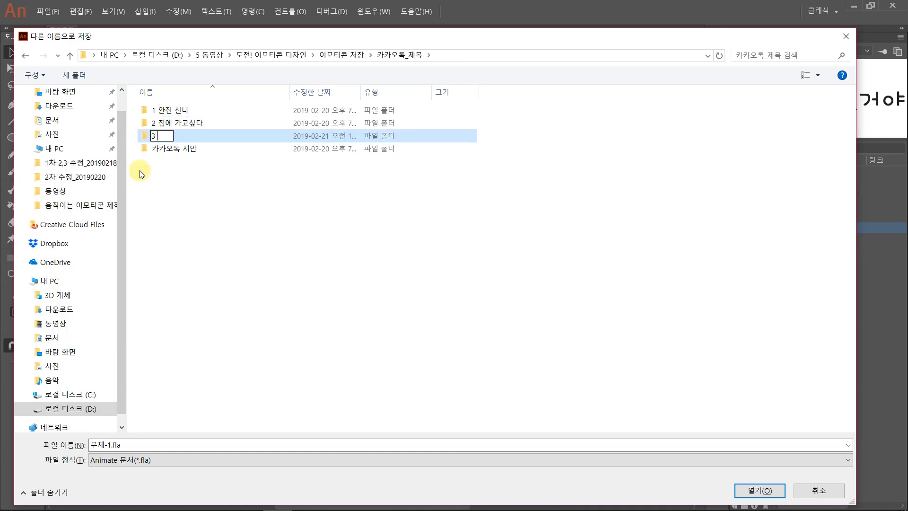
type(" 부셔버려")
key("Return")
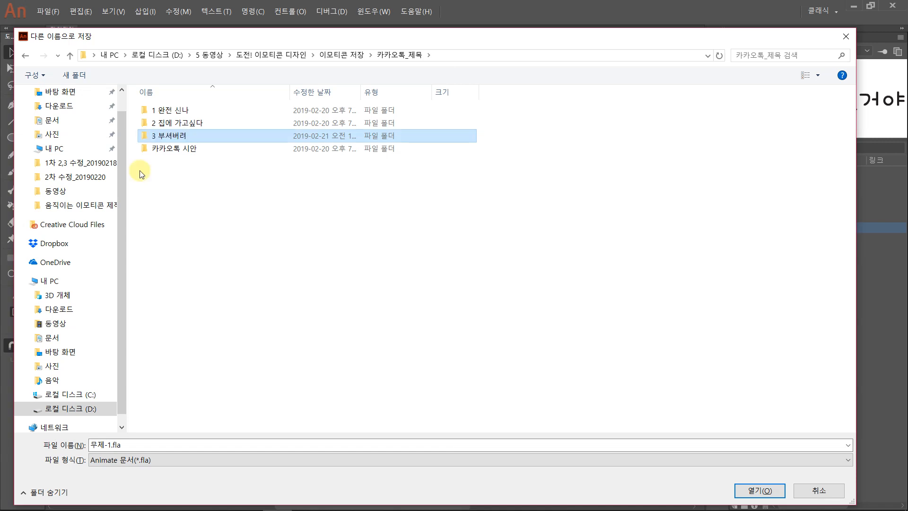
double_click(155, 138)
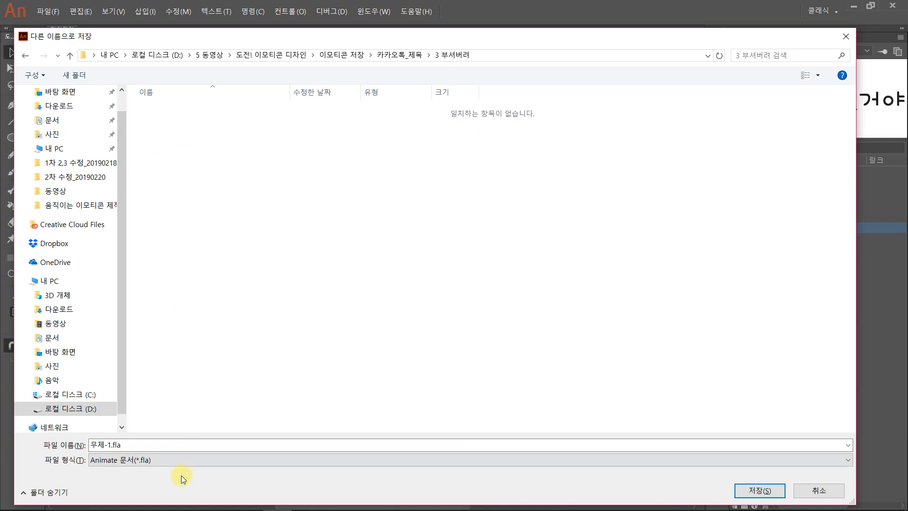
Save the Animate document as 부셔버러.fla in the 3 부셔버려 folder
left_click(166, 441)
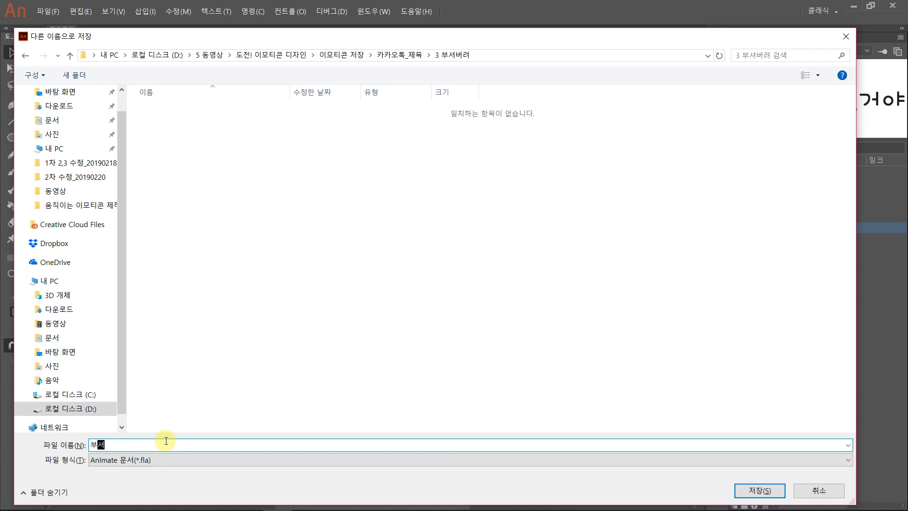
type("부셔버려")
key("Return")
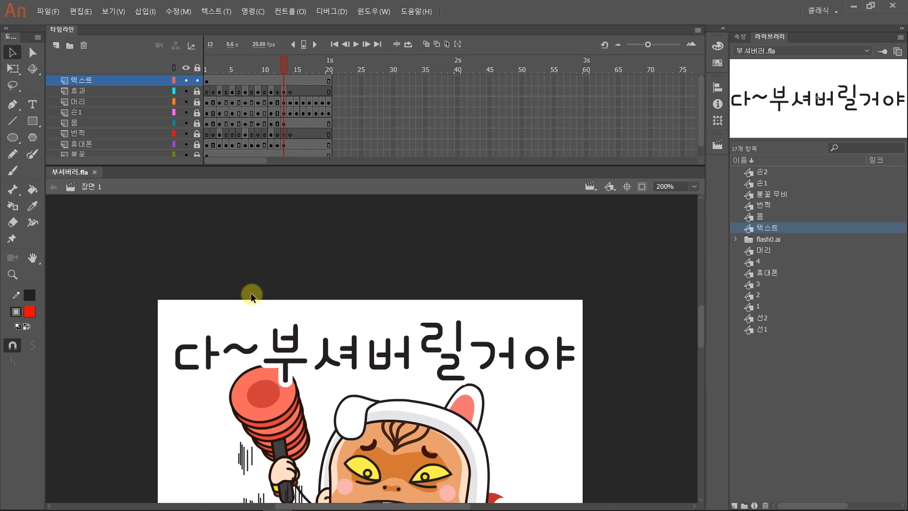
Set up an animated GIF export at 360 × 360 px with transparency turned off and proceed to saving it
left_click(47, 16)
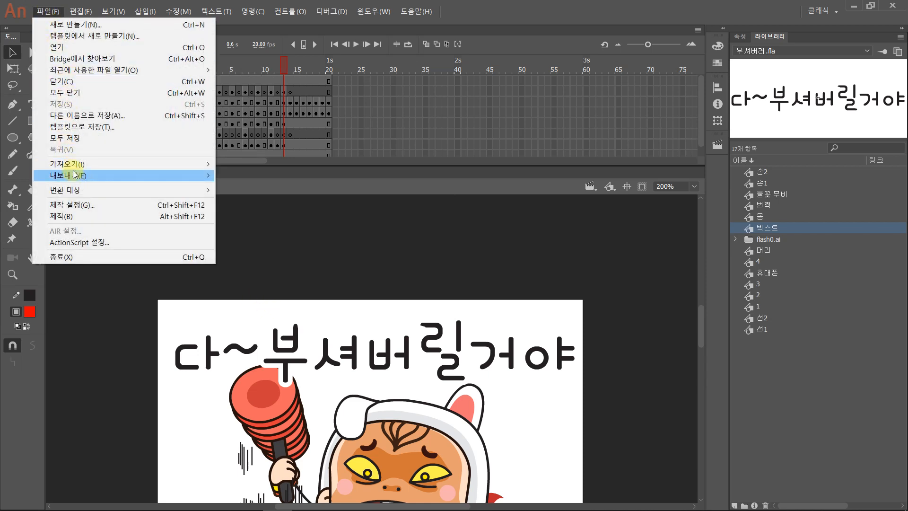
mouse_move(74, 178)
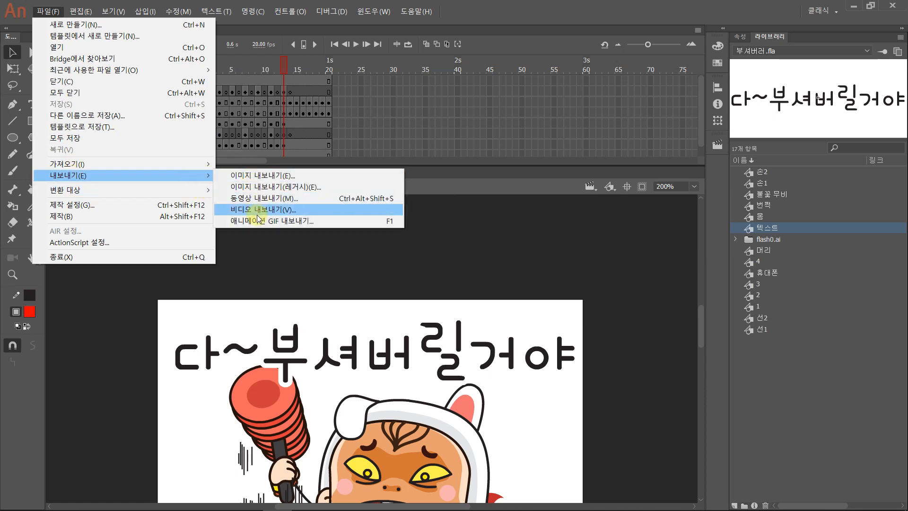
left_click(259, 221)
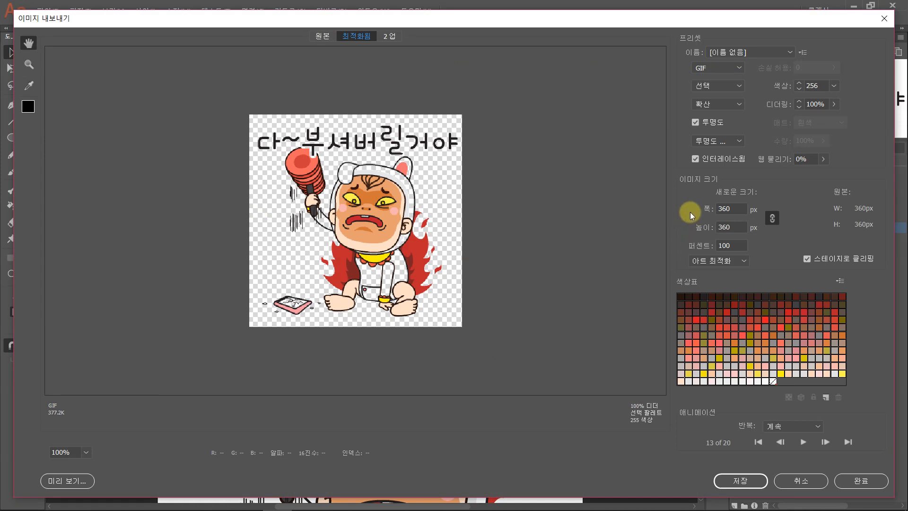
left_click(695, 122)
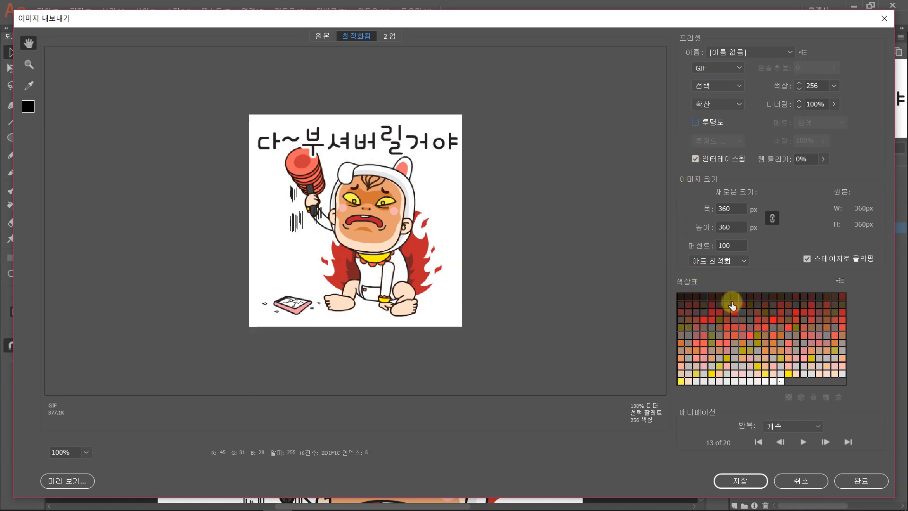
left_click(759, 481)
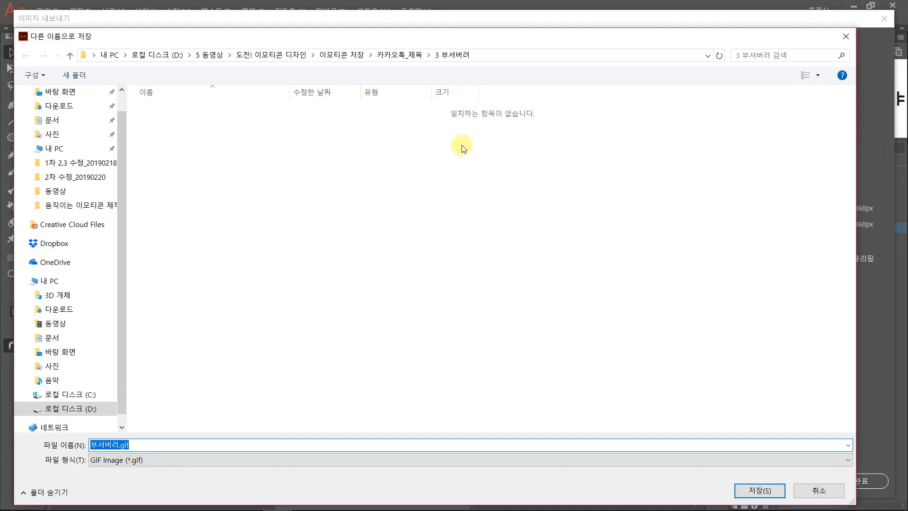
Save the exported GIF as 3-부셔버러.gif in the 카카오톡 시안 folder
left_click(407, 56)
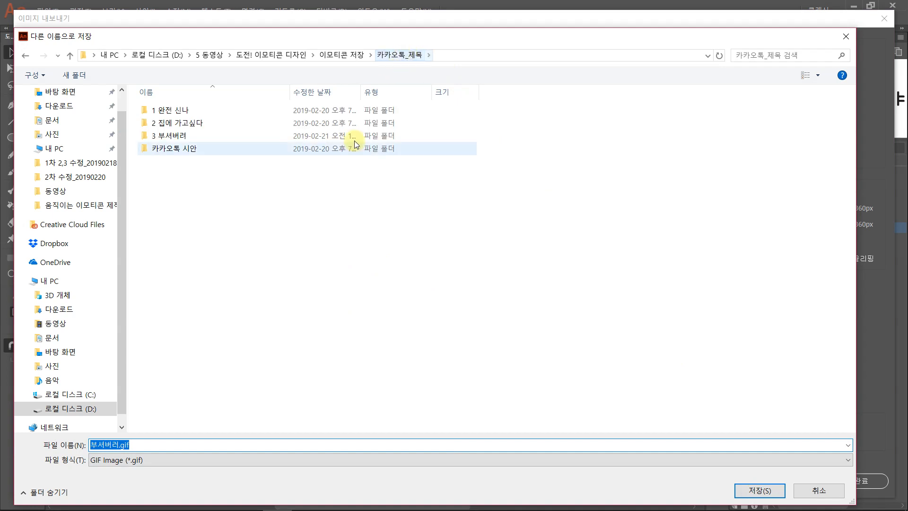
left_click(144, 149)
double_click(144, 147)
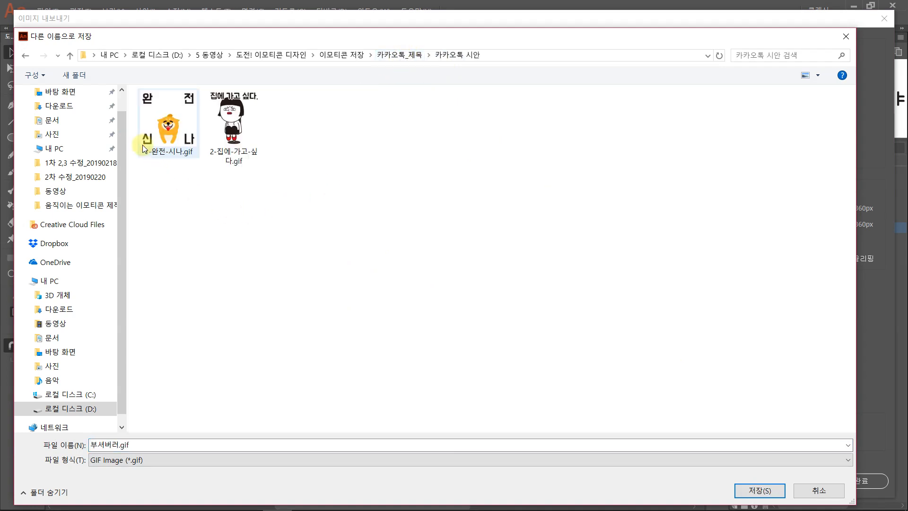
double_click(93, 445)
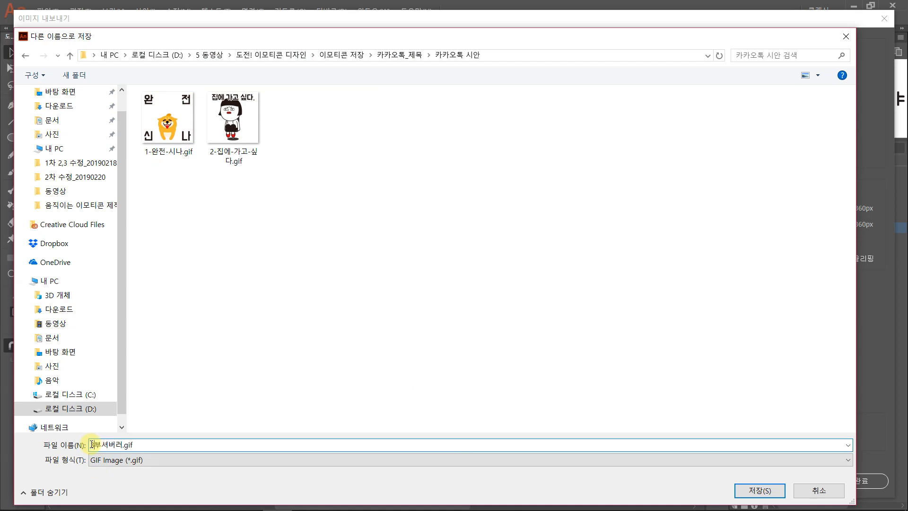
left_click(757, 491)
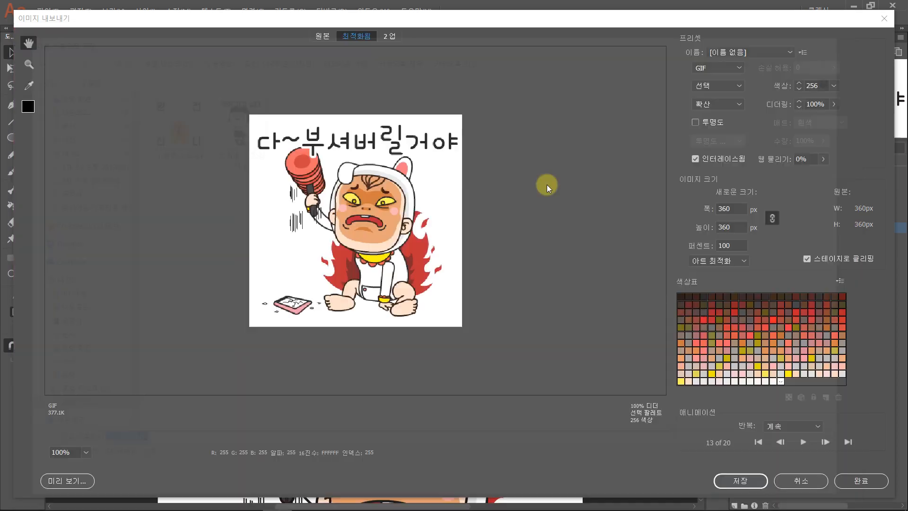
Switch to File Explorer and open 이모티콘 저장 > 카카오톡_제목 > 카카오톡 시안 to find the exported GIFs
key("super+d")
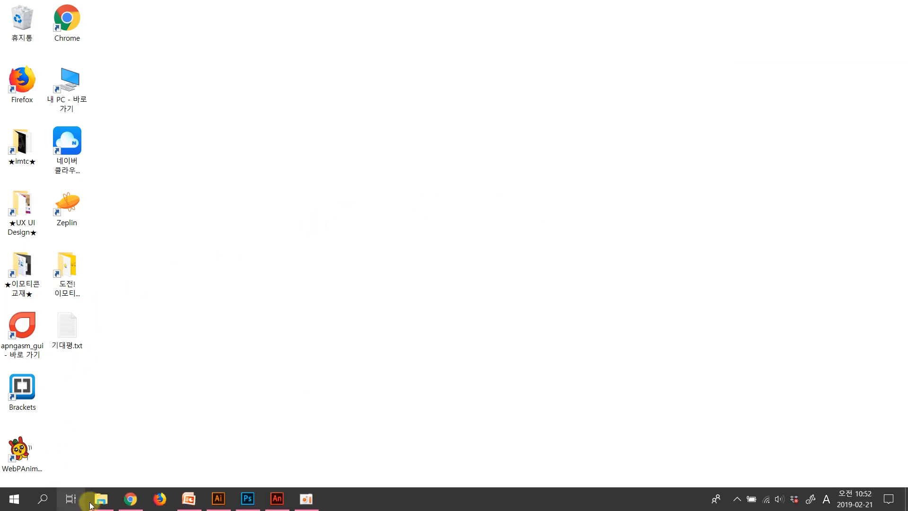
left_click(101, 503)
left_click(513, 42)
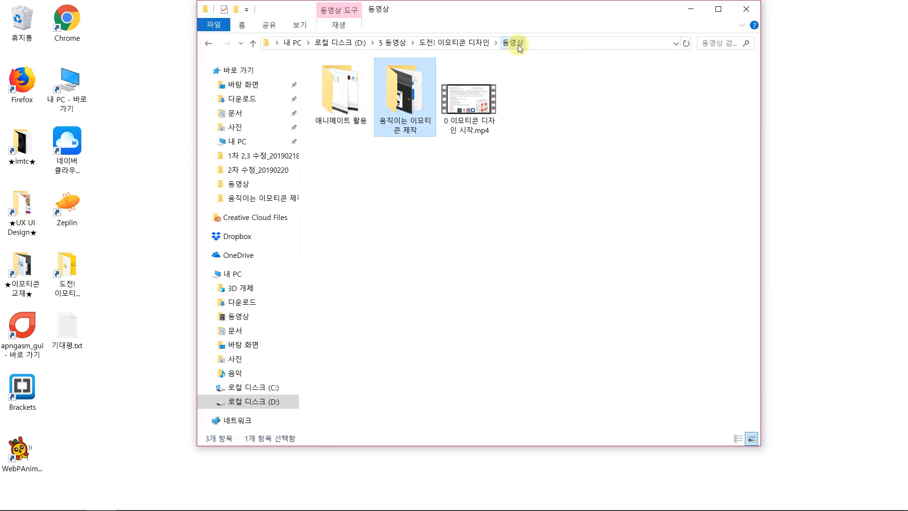
left_click(463, 43)
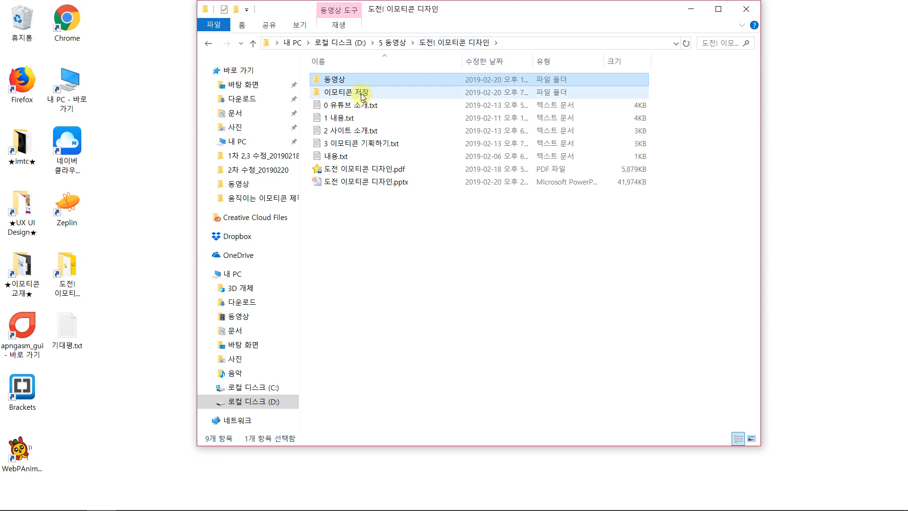
double_click(364, 89)
double_click(345, 105)
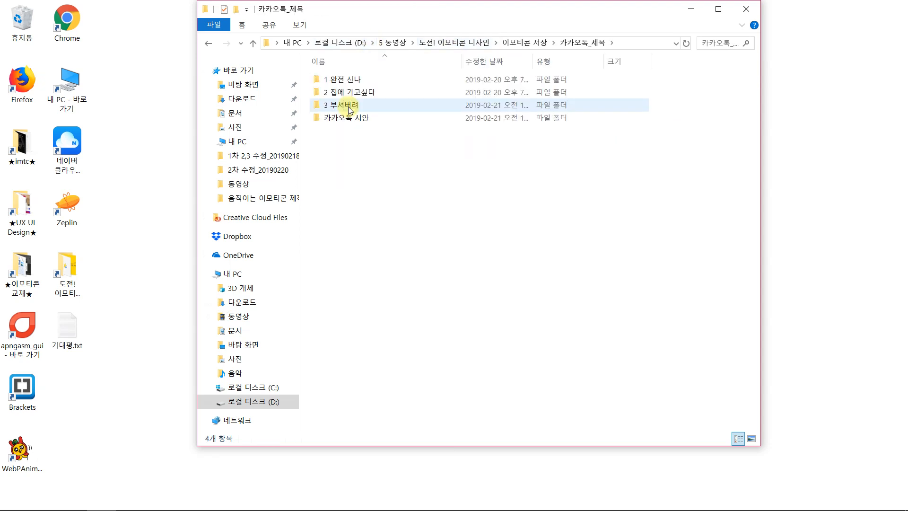
left_click(345, 119)
double_click(345, 119)
left_click_drag(492, 12, 333, 12)
left_click_drag(370, 273, 180, 77)
left_click(398, 334)
Switch to Chrome in a smaller window beside the folder and open 3-부셔버러.gif in it to preview the animation
mouse_move(178, 505)
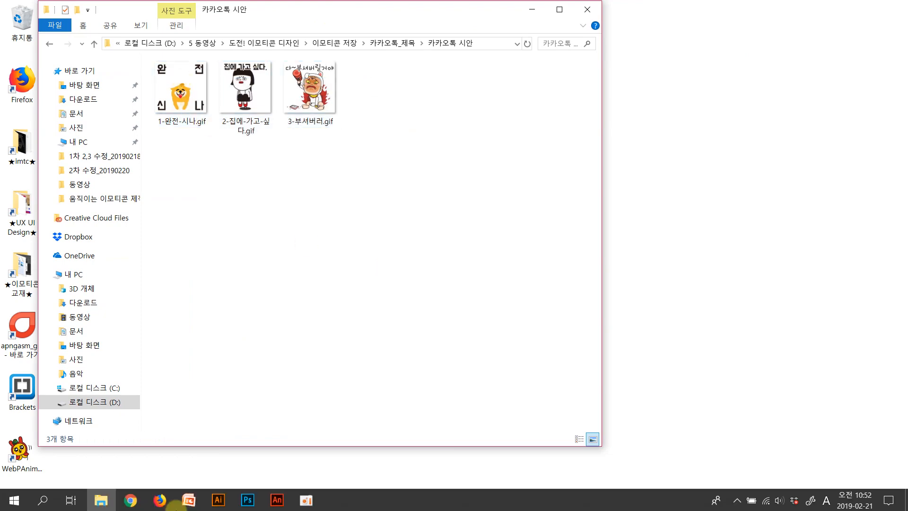
left_click(134, 504)
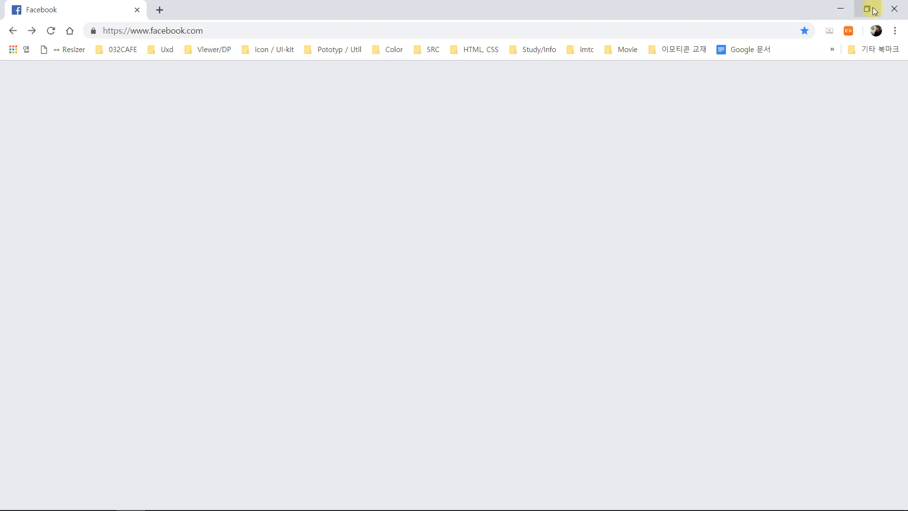
left_click(867, 8)
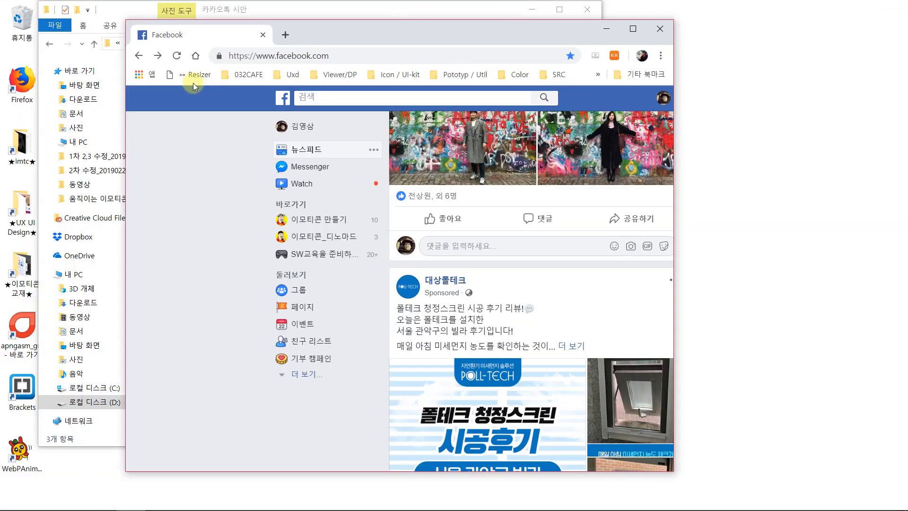
left_click(195, 56)
left_click_drag(319, 34, 579, 43)
left_click(310, 95)
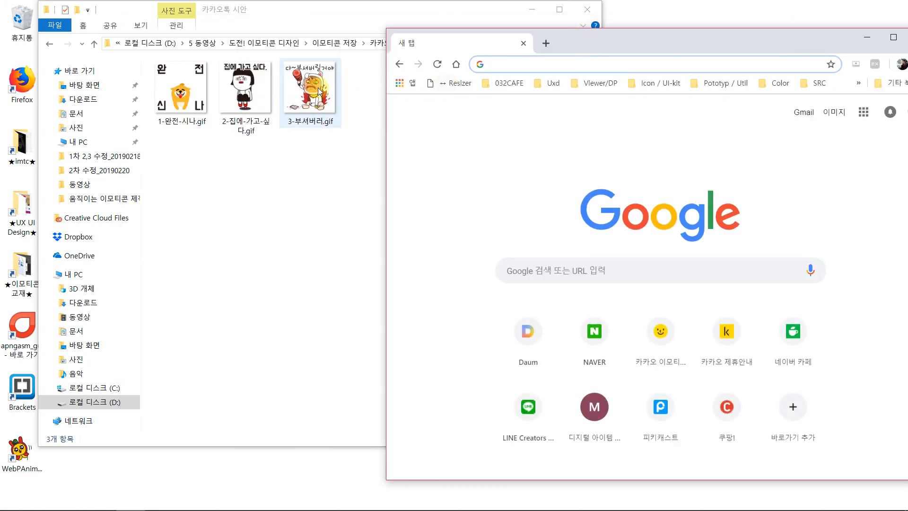
left_click_drag(310, 95, 684, 167)
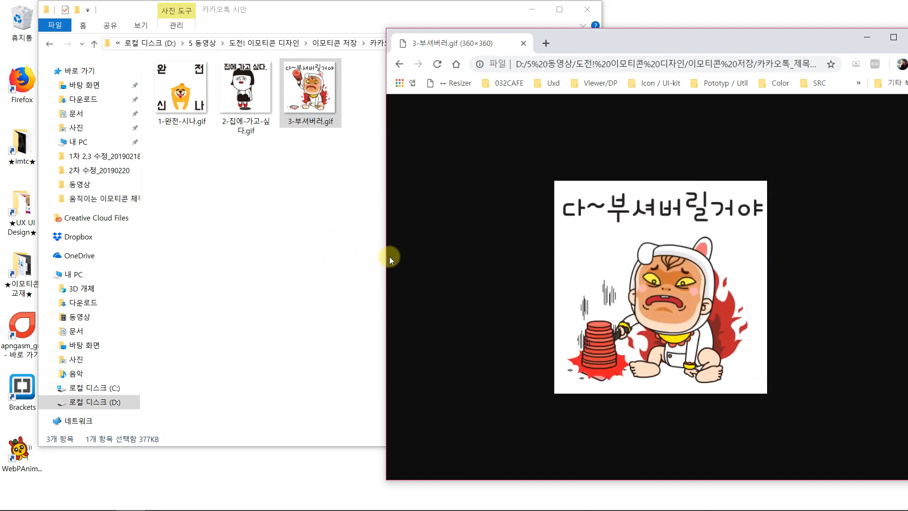
Resize and move the folder and browser windows so they sit side by side without overlapping while the GIF plays
left_click_drag(385, 256, 515, 244)
left_click_drag(355, 227, 155, 63)
left_click(359, 101)
left_click_drag(370, 86, 577, 399)
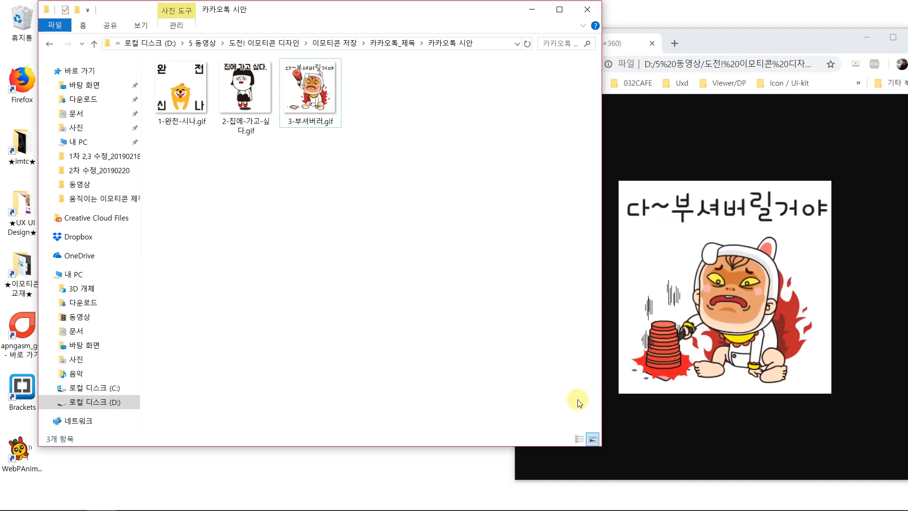
left_click_drag(361, 207, 274, 211)
left_click_drag(602, 150, 409, 115)
left_click_drag(357, 195, 293, 170)
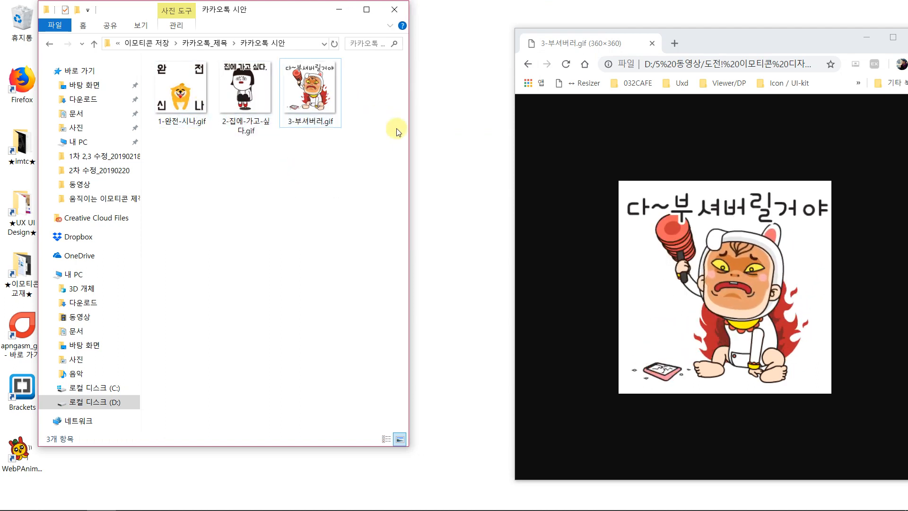
left_click_drag(737, 36, 677, 19)
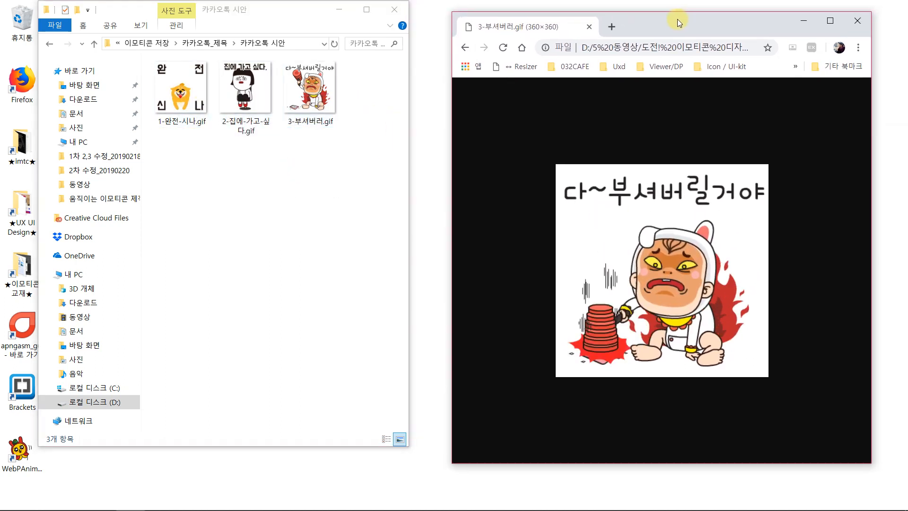